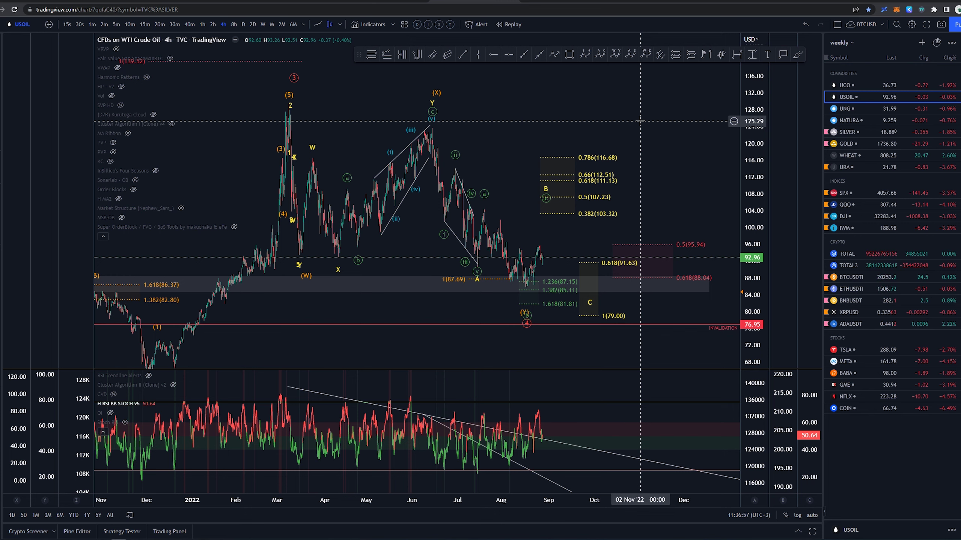
Trace the decline from the March high with the brush, circle the red wave 4 label, and undo the strokes
left_click_drag(588, 116, 567, 124)
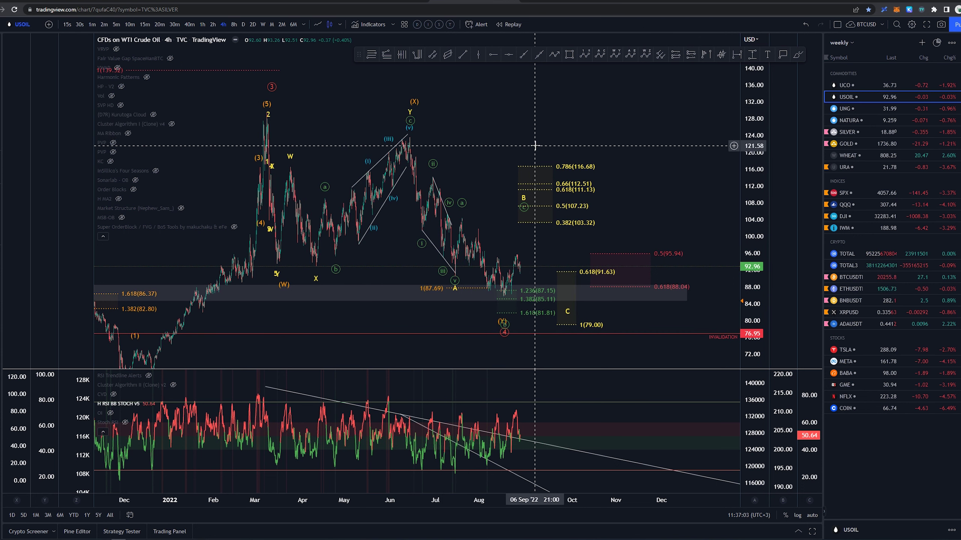
key("alt+b")
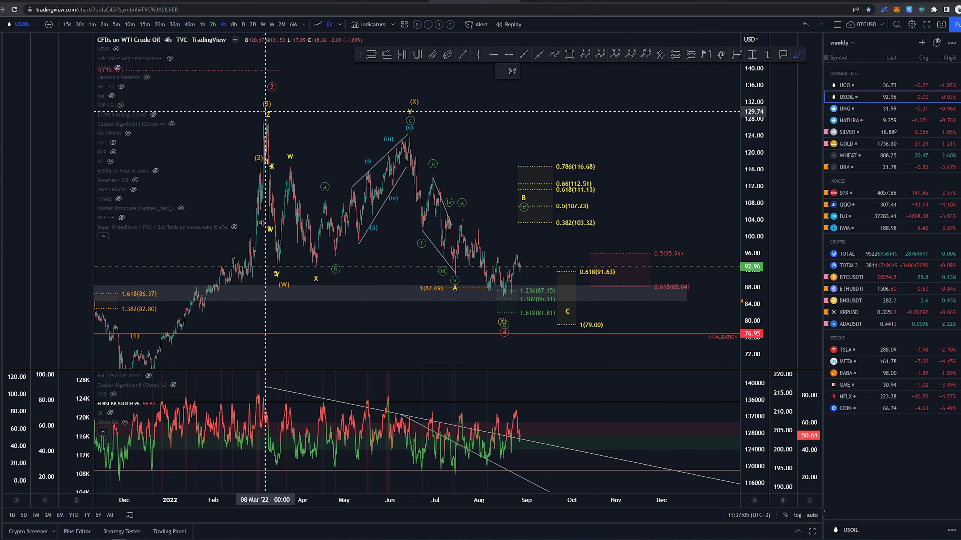
mouse_move(265, 110)
left_mouse_down()
mouse_move(284, 270)
mouse_move(417, 125)
mouse_move(514, 320)
mouse_move(499, 336)
left_mouse_up()
key("ctrl+z")
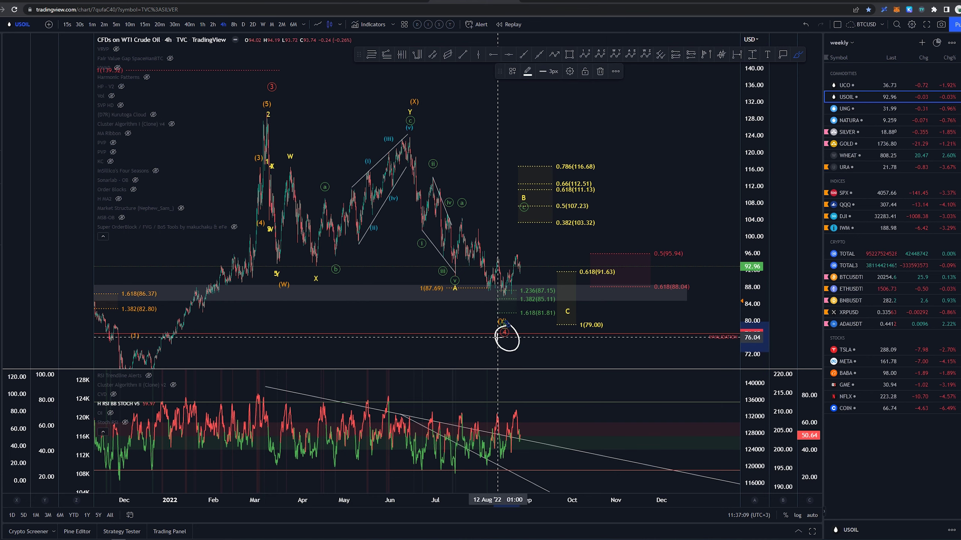
key("ctrl+z")
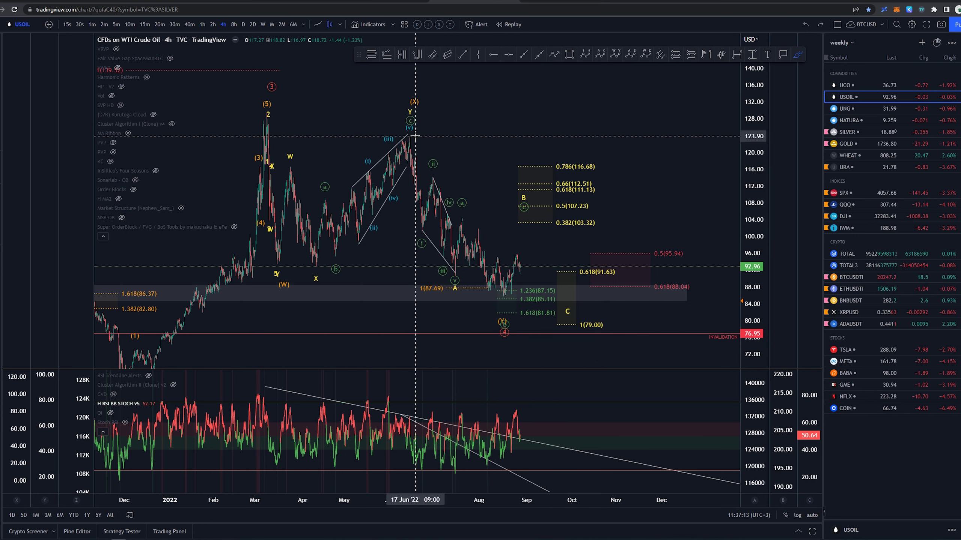
Sketch the decline from the June high toward the wave C zone and a line joining the July and August lows, and undo them
mouse_move(408, 129)
left_mouse_down()
mouse_move(453, 274)
mouse_move(525, 197)
mouse_move(557, 291)
left_mouse_up()
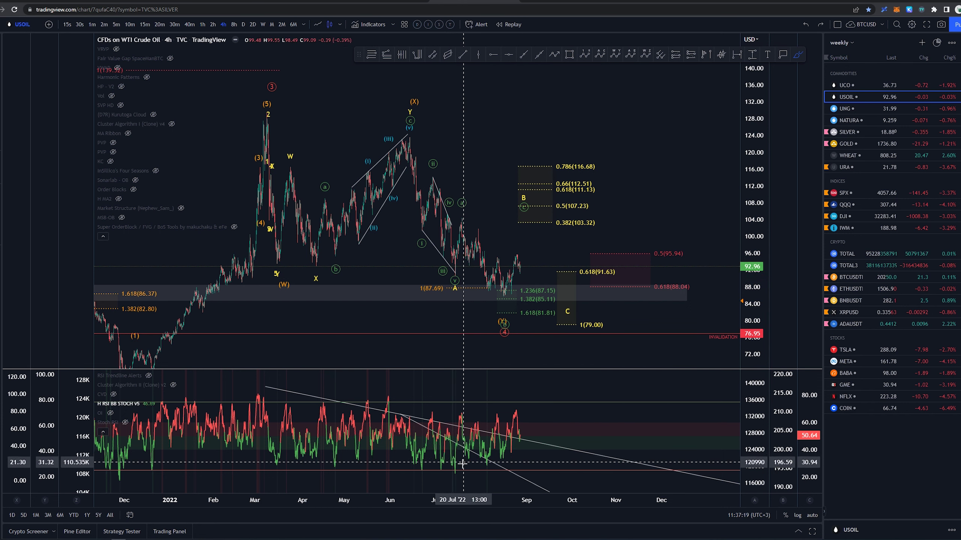
scroll(452, 444, "up", 2)
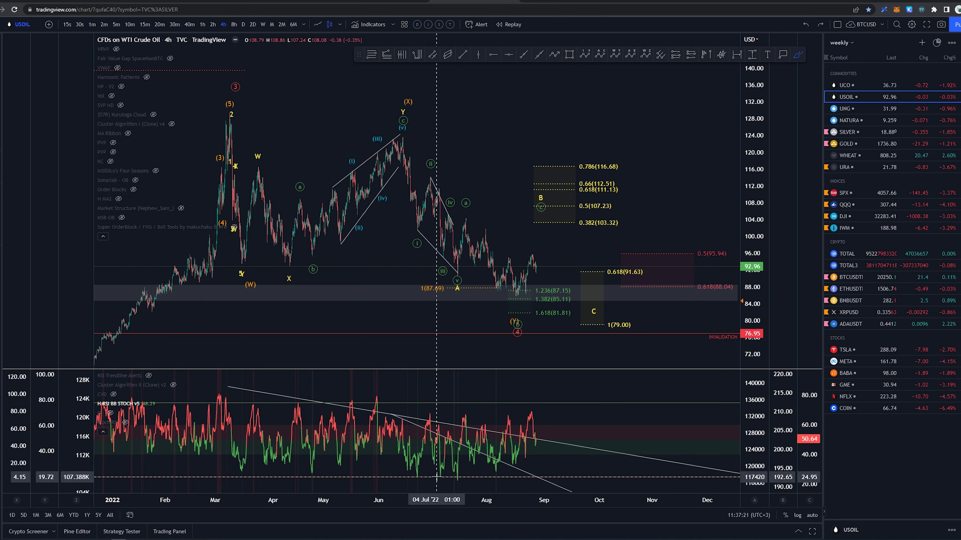
left_click(457, 477)
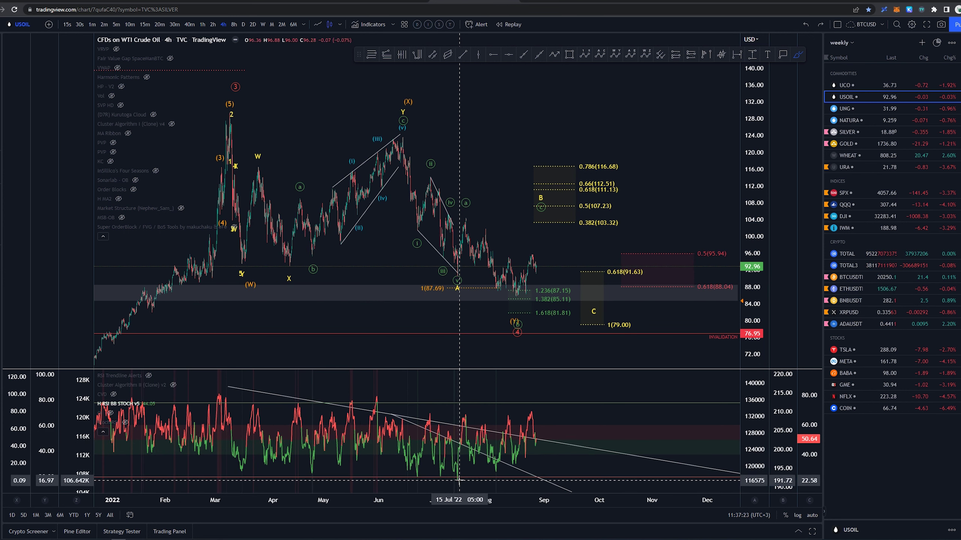
left_click_drag(452, 274, 517, 301)
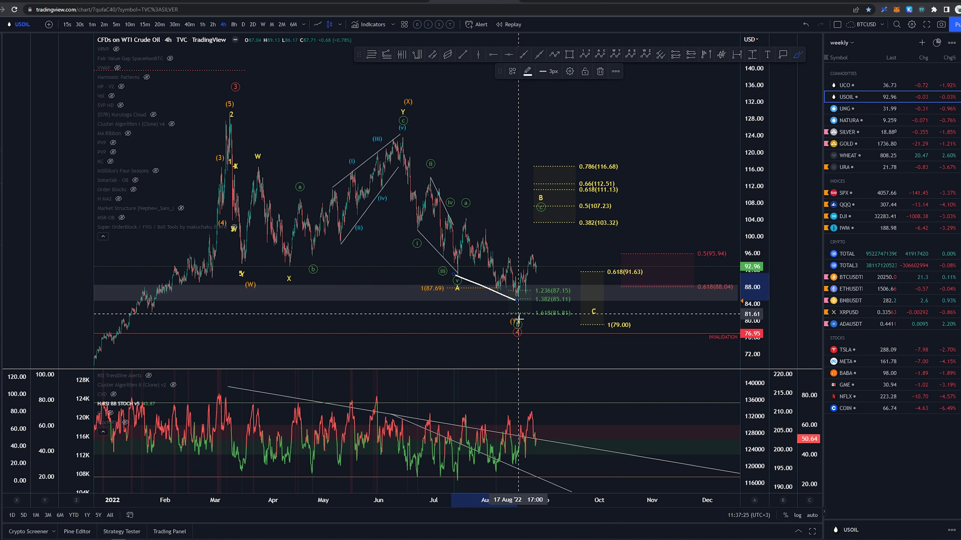
key("ctrl+z")
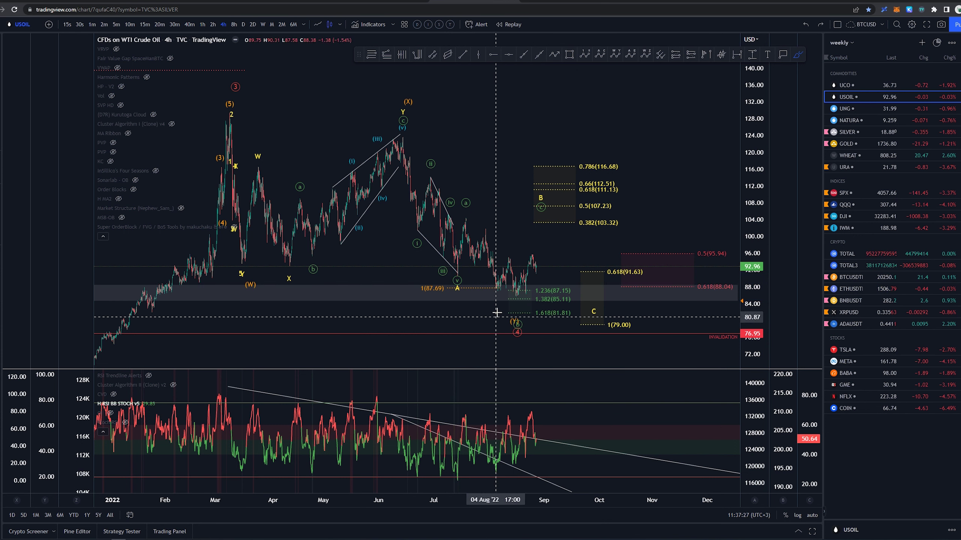
Brush a path dropping to the August low and rising to the 0.382 (103.32) level, and undo it
left_click_drag(522, 285, 518, 283)
key("ctrl+z")
key("ctrl+z")
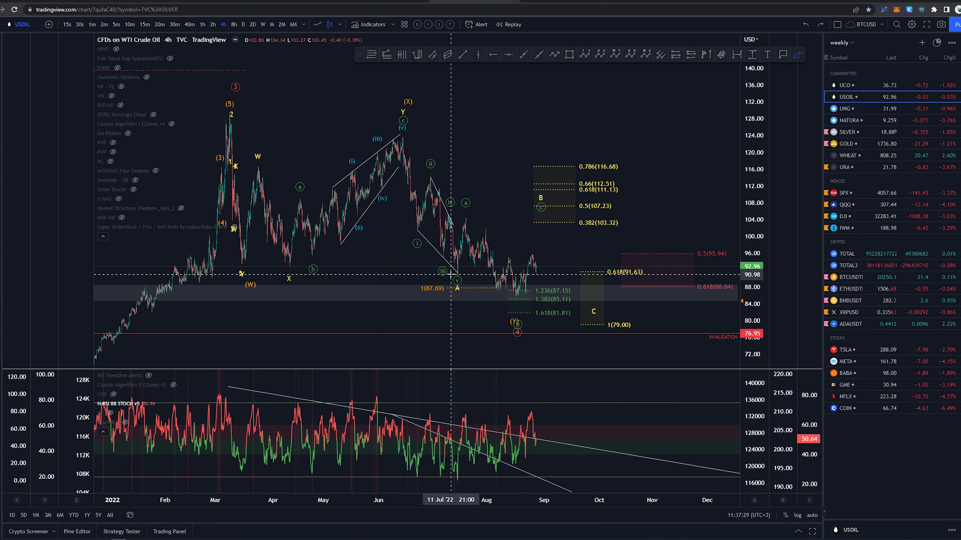
key("ctrl+z")
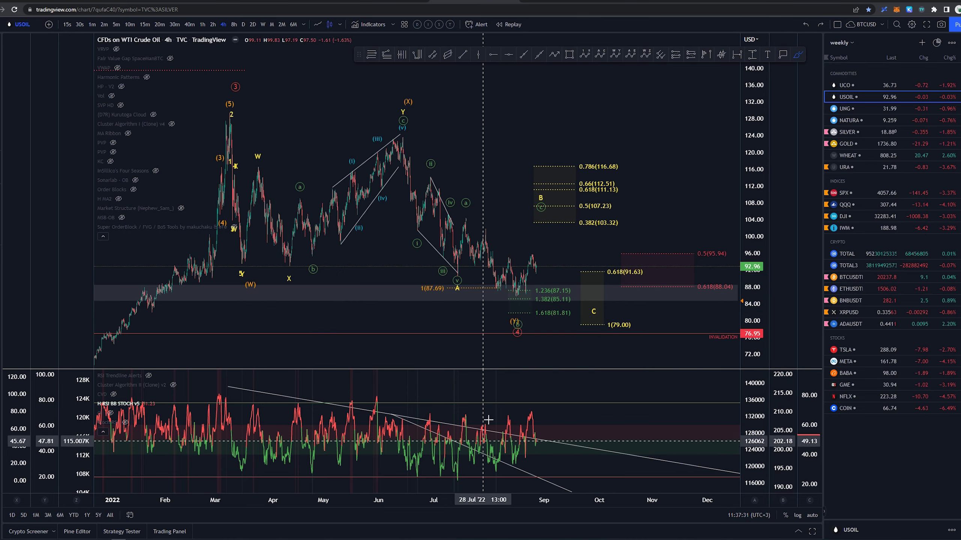
mouse_move(469, 275)
left_mouse_down()
mouse_move(469, 229)
mouse_move(518, 299)
left_mouse_up()
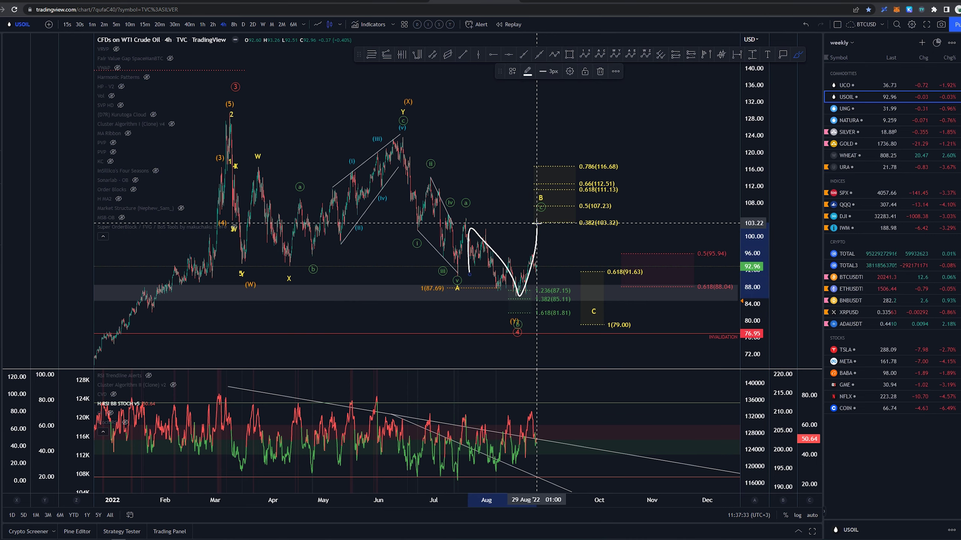
key("ctrl+z")
Sketch a zigzag advance from the August low with the brush, redraw it once, and remove it
scroll(517, 291, "up", 2)
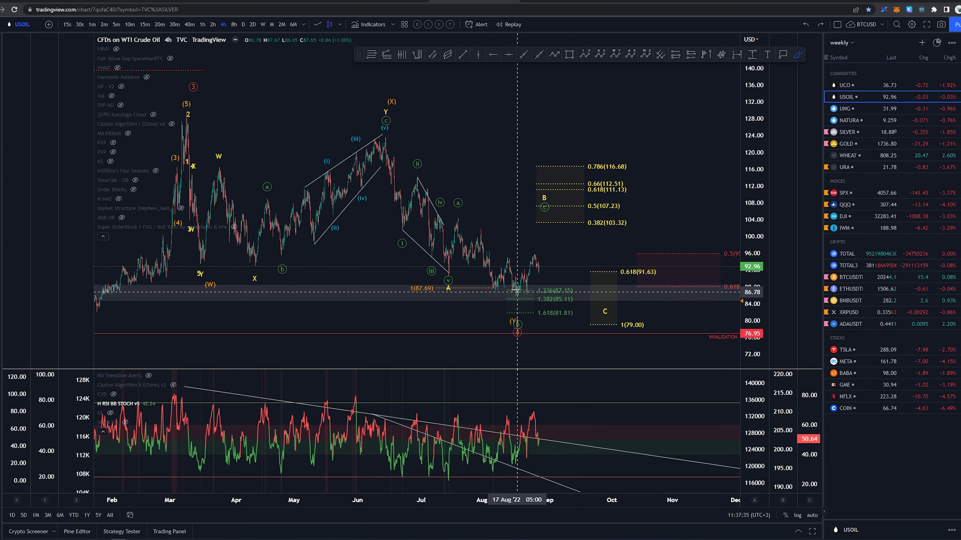
left_click_drag(763, 268, 758, 207)
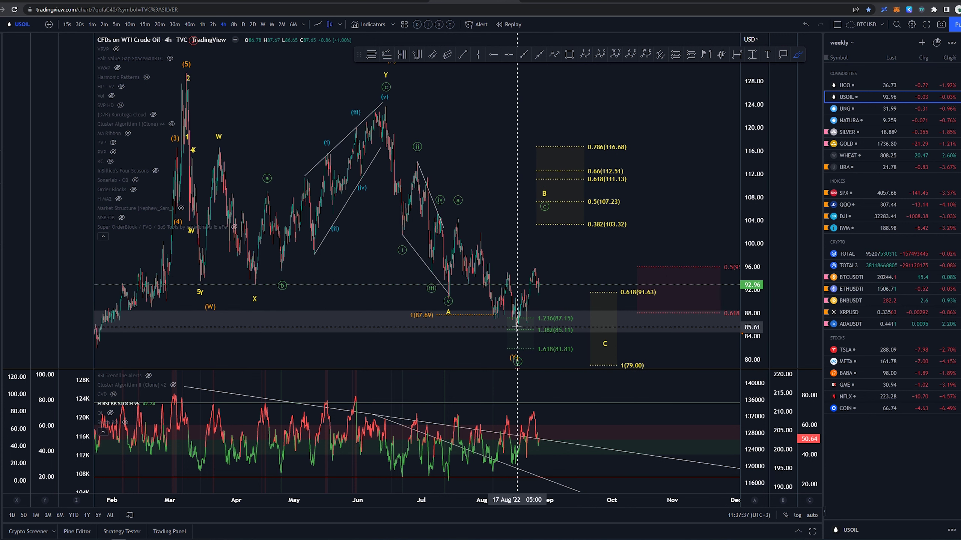
left_click_drag(516, 326, 539, 261)
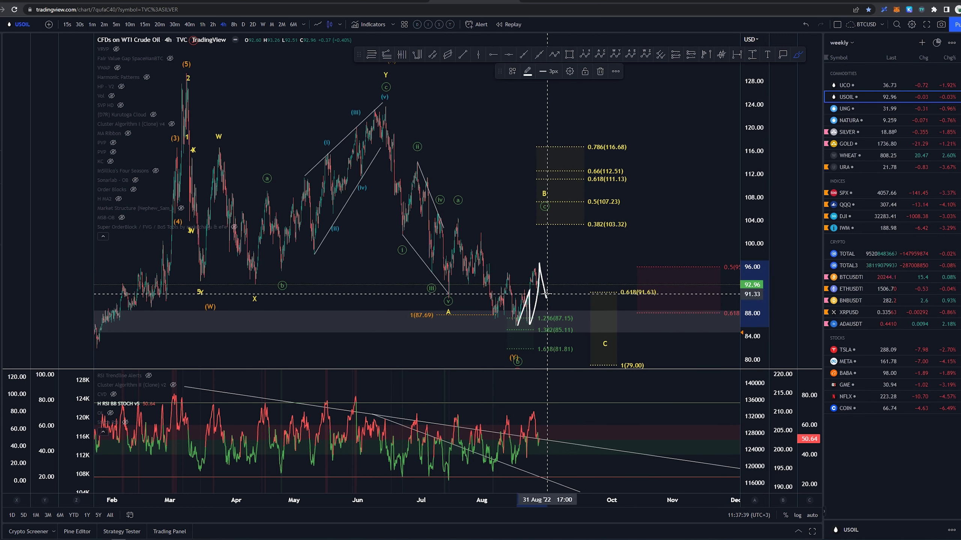
key("ctrl+z")
left_click_drag(517, 325, 522, 293)
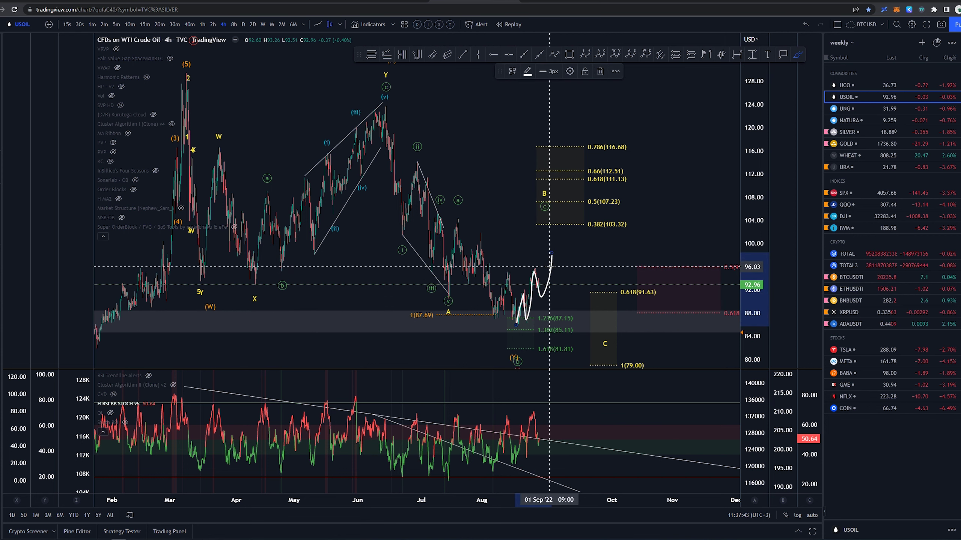
key("Delete")
Place a trend-based Fibonacci extension through the 90.59, 104.44 and 85.74 price points, and delete it
left_click_drag(607, 251, 591, 202)
left_click(387, 56)
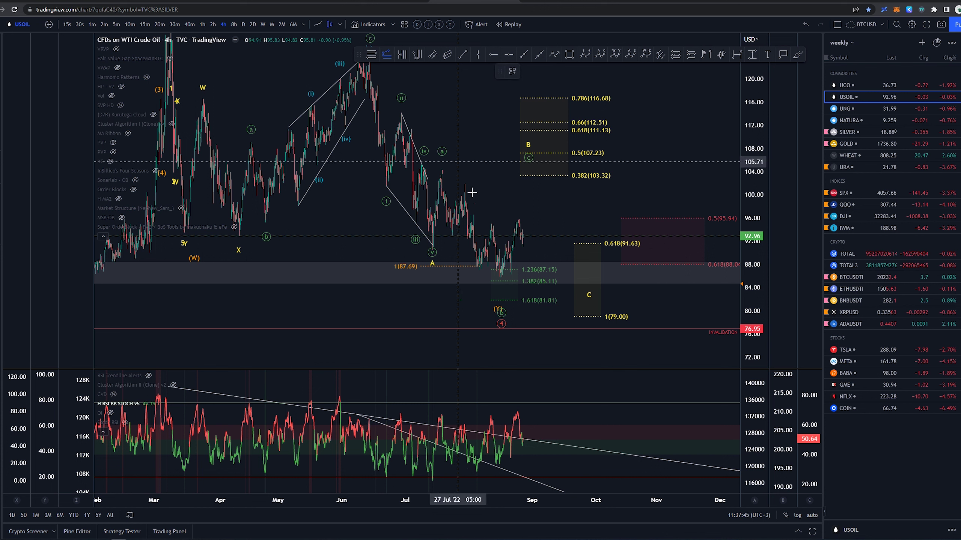
left_click(446, 249)
left_click(469, 169)
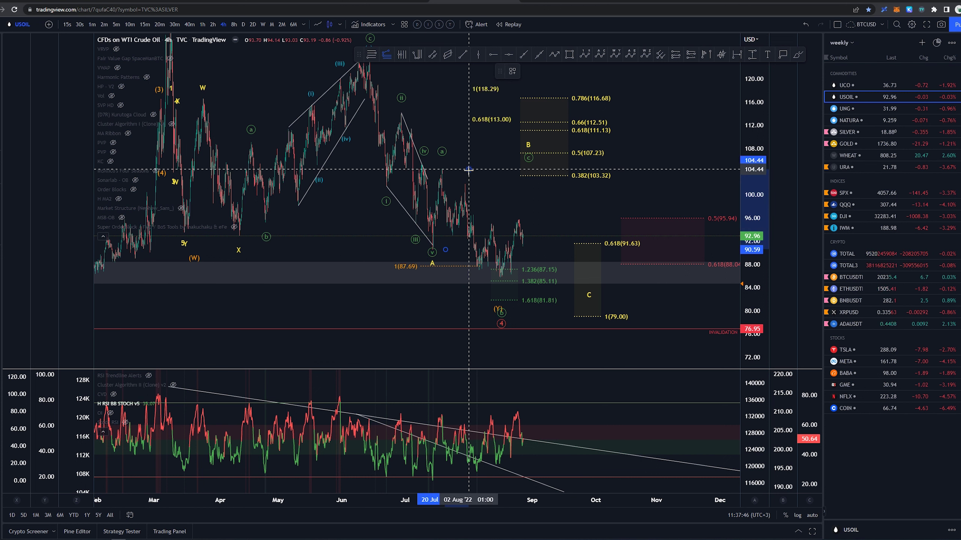
left_click(560, 277)
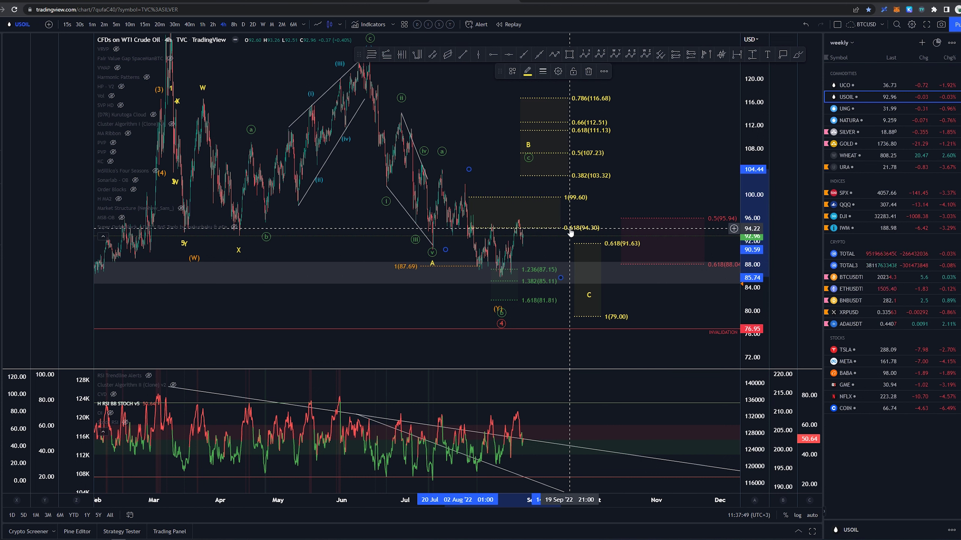
key("Delete")
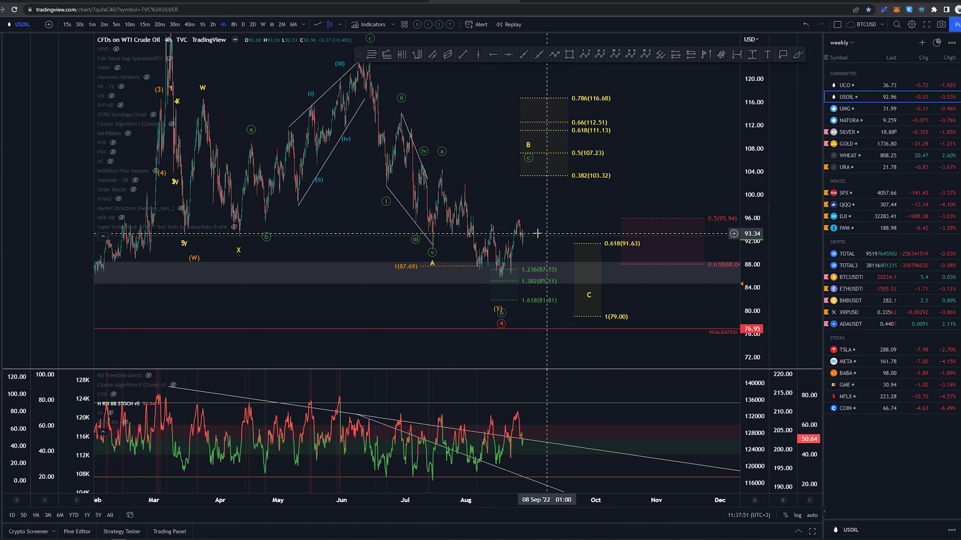
Brush the rise and fall after the July low and the projected rallies from the August lows, and undo the strokes
middle_click(433, 244)
left_click_drag(430, 254, 444, 169)
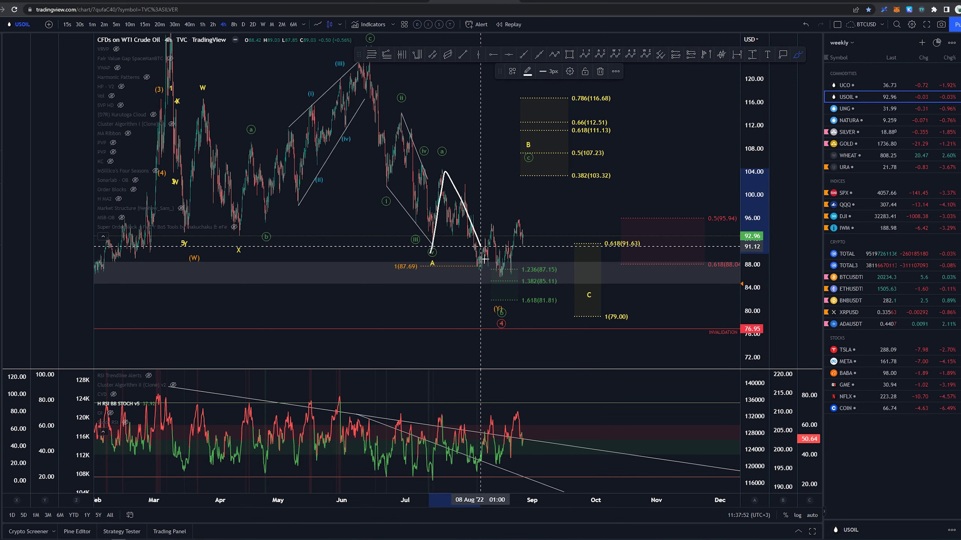
key("ctrl+z")
mouse_move(500, 276)
left_mouse_down()
mouse_move(516, 276)
mouse_move(497, 261)
mouse_move(529, 208)
left_mouse_up()
key("ctrl+z")
key("ctrl+z")
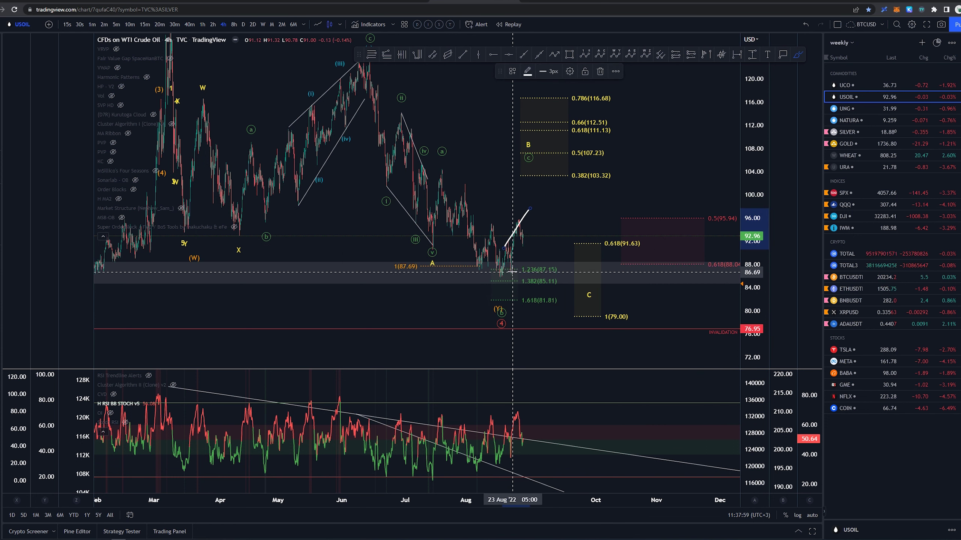
mouse_move(513, 271)
left_mouse_down()
mouse_move(561, 210)
mouse_move(548, 190)
left_mouse_up()
key("ctrl+z")
key("ctrl+z")
Delete the green circled a-b-c wave labels and restore them
left_click(532, 142)
key("Delete")
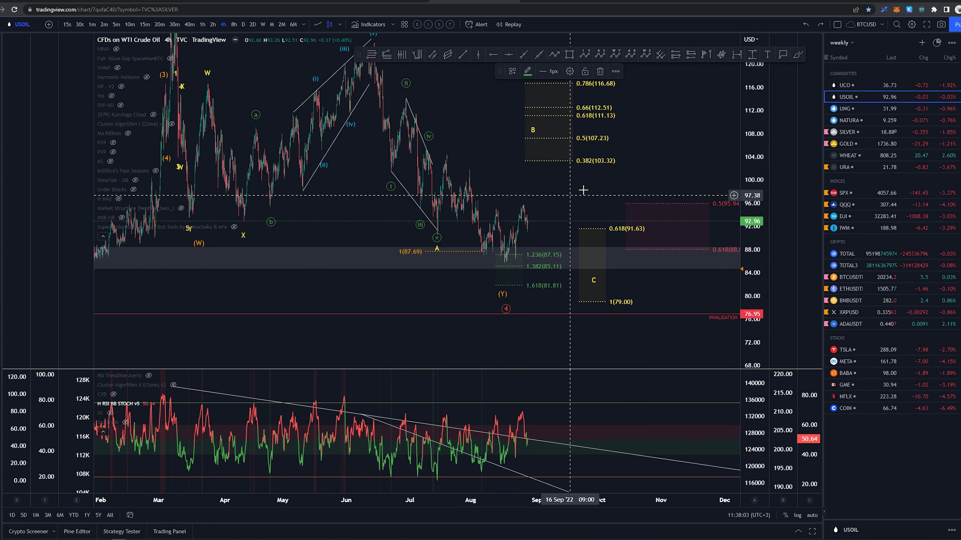
scroll(713, 137, "down", 2)
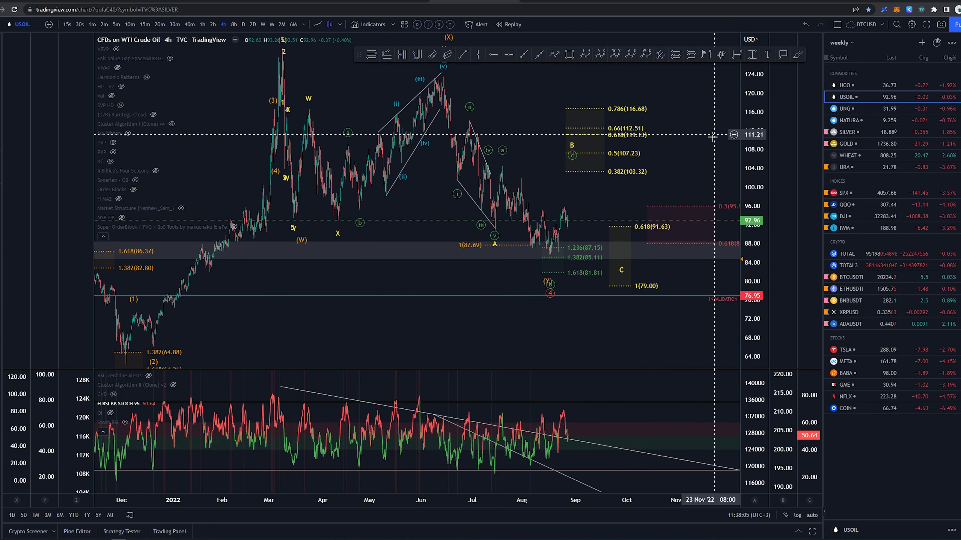
mouse_move(594, 164)
left_mouse_down()
mouse_move(544, 220)
mouse_move(603, 238)
mouse_move(579, 224)
left_mouse_up()
key("ctrl+z")
Sketch the projected rally from the August low toward the yellow wave B targets with the brush, and undo the strokes
left_click(570, 230)
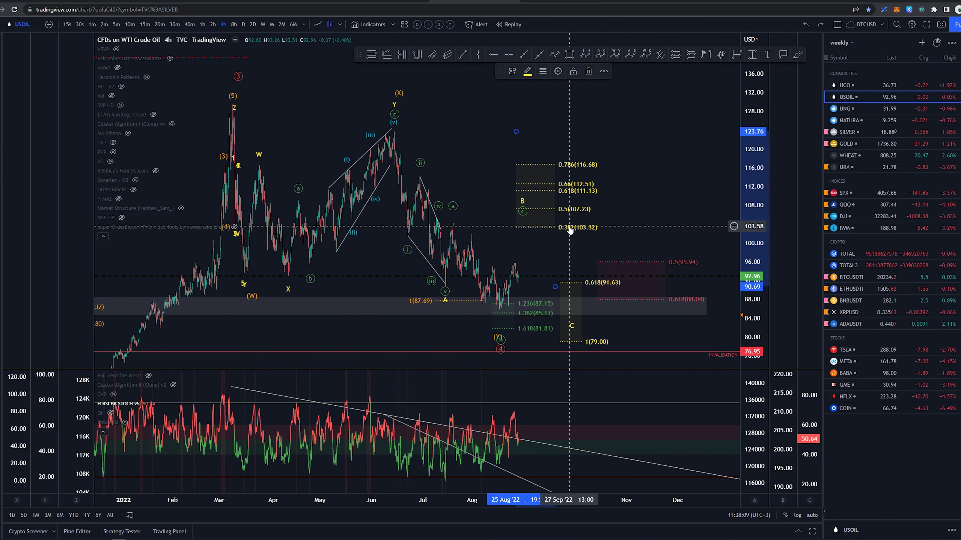
left_click(525, 202)
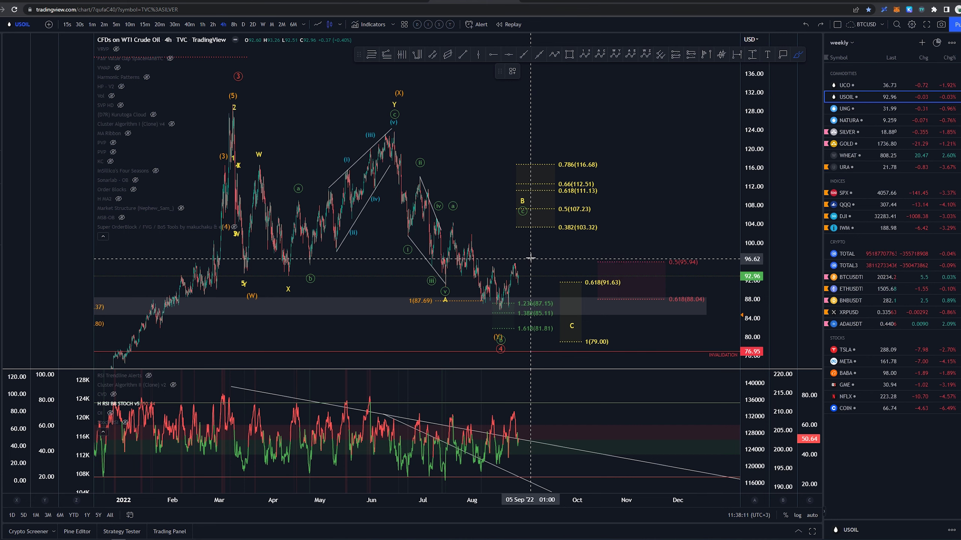
left_click_drag(536, 244, 563, 234)
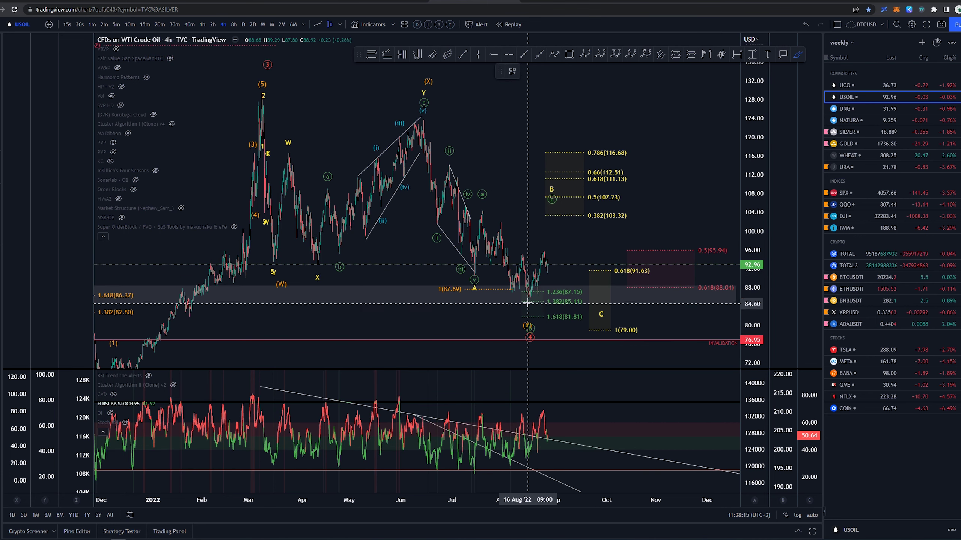
mouse_move(527, 303)
left_mouse_down()
mouse_move(539, 298)
mouse_move(553, 232)
left_mouse_up()
key("ctrl+z")
key("ctrl+z")
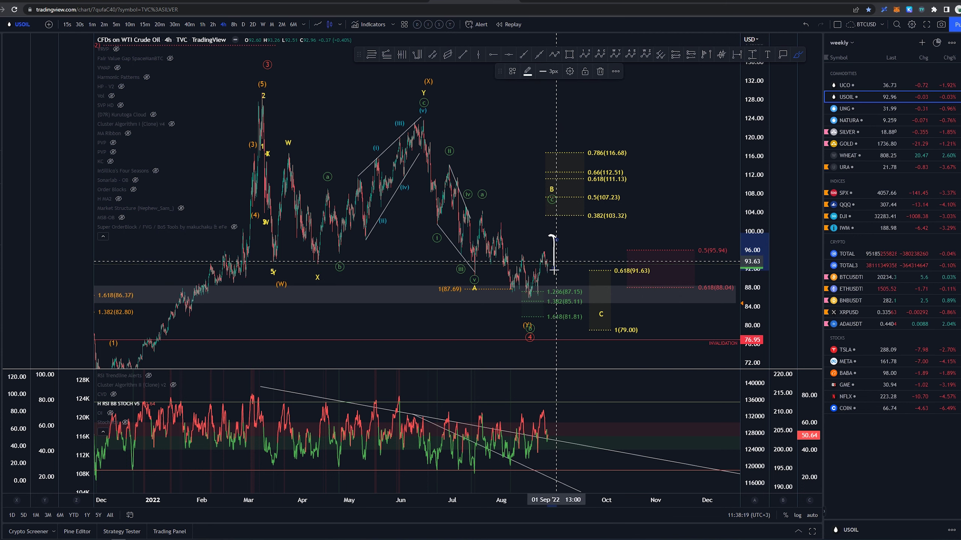
key("ctrl+z")
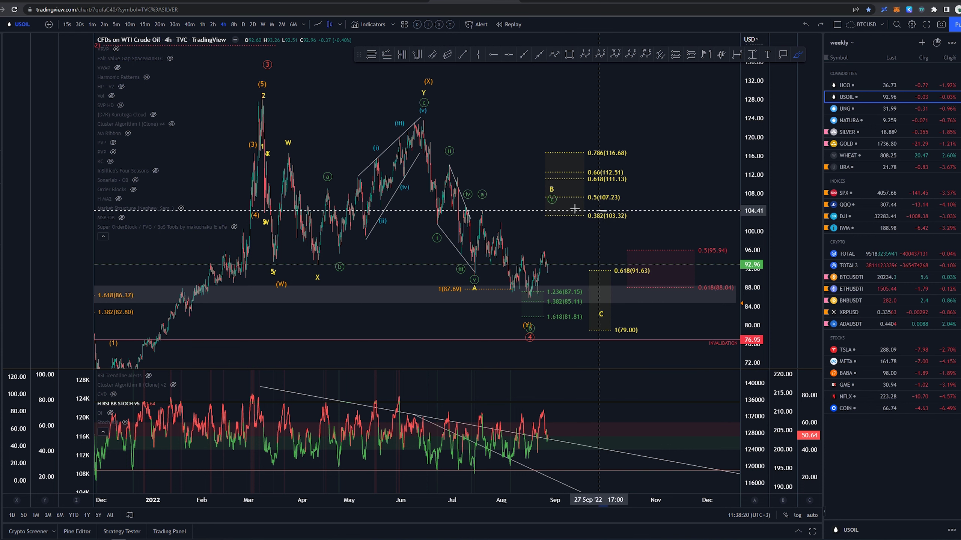
mouse_move(574, 209)
left_mouse_down()
mouse_move(583, 210)
mouse_move(576, 227)
mouse_move(618, 227)
left_mouse_up()
key("ctrl+z")
Measure the price move up to the yellow wave B target zone
left_click(576, 255, "shift")
left_click(582, 206)
left_click(582, 208)
Mark the yellow wave C target zone with the brush and undo the mark
scroll(684, 95, "down", 2)
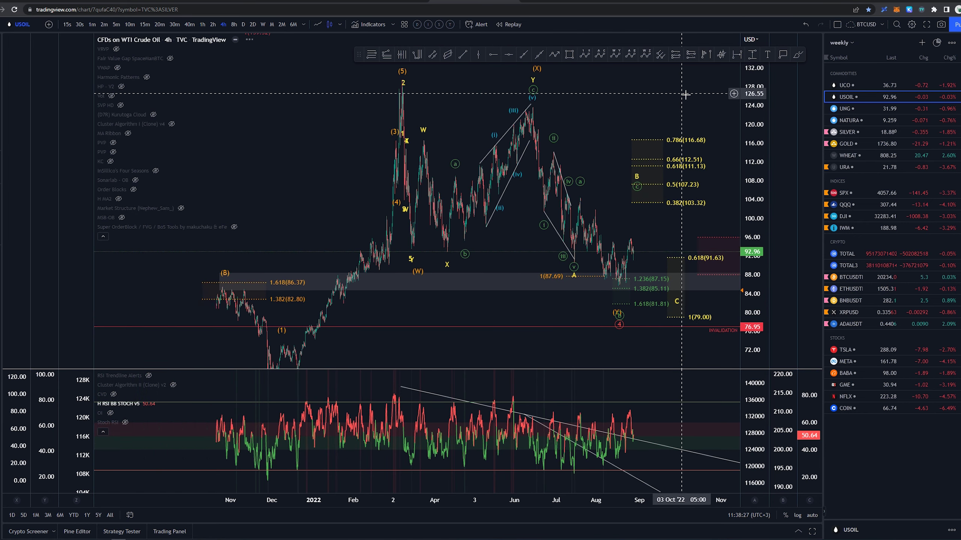
left_click_drag(753, 95, 753, 115)
left_click_drag(679, 106, 573, 119)
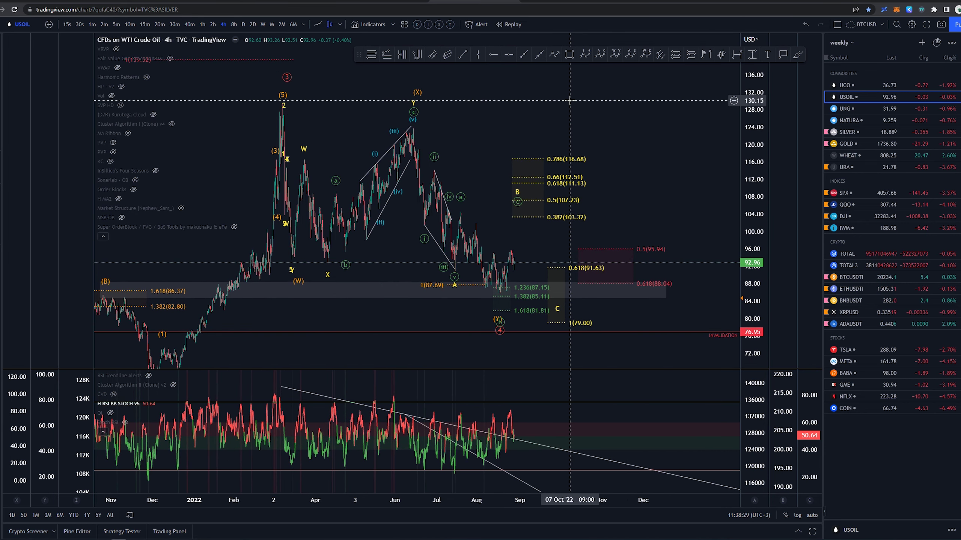
key("alt+b")
mouse_move(560, 301)
left_mouse_down()
mouse_move(568, 324)
mouse_move(550, 305)
left_mouse_up()
key("ctrl+z")
key("ctrl+z")
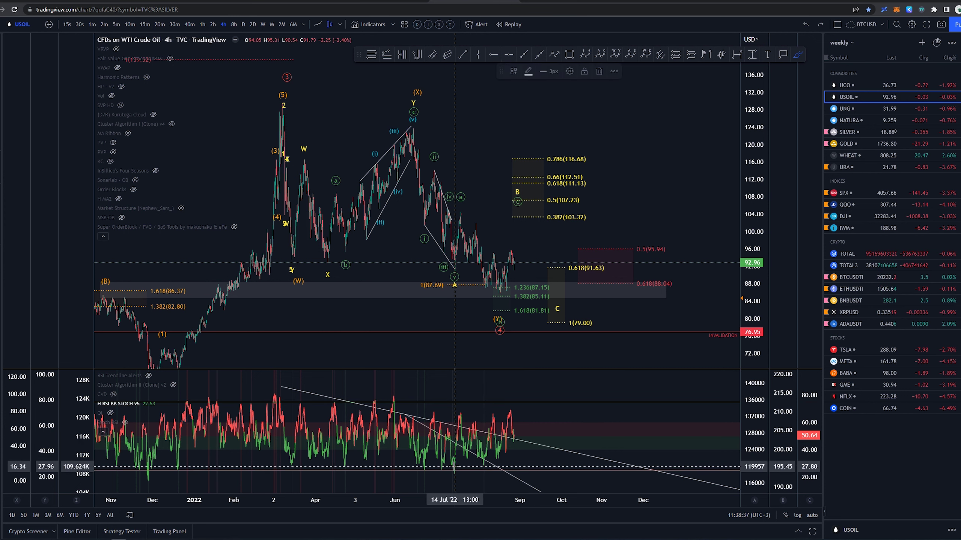
Mark the mid-July low on the lower oscillator with the brush and undo the mark
mouse_move(453, 466)
left_mouse_down()
mouse_move(449, 479)
mouse_move(454, 469)
left_mouse_up()
key("ctrl+z")
key("ctrl+z")
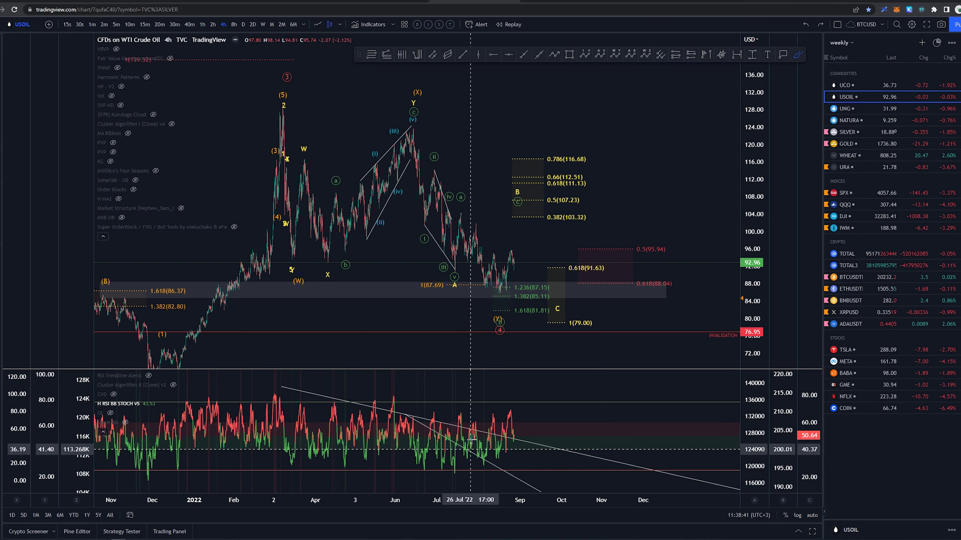
Trace the path from the June high to the wave C zone, mark the August low with the brush, and undo both
mouse_move(411, 118)
left_mouse_down()
mouse_move(482, 292)
mouse_move(450, 270)
mouse_move(555, 307)
left_mouse_up()
key("ctrl+z")
key("ctrl+z")
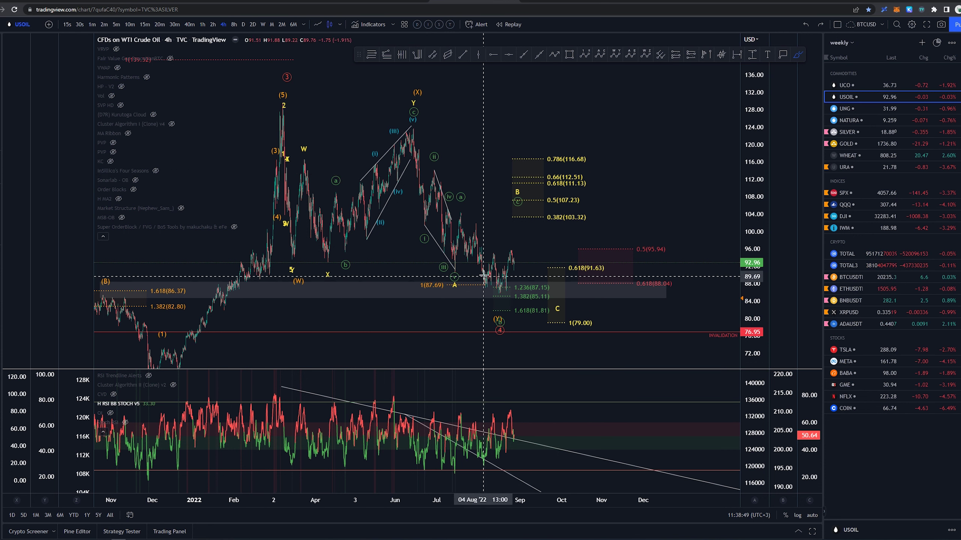
mouse_move(493, 286)
left_mouse_down()
mouse_move(523, 304)
mouse_move(519, 287)
left_mouse_up()
key("ctrl+z")
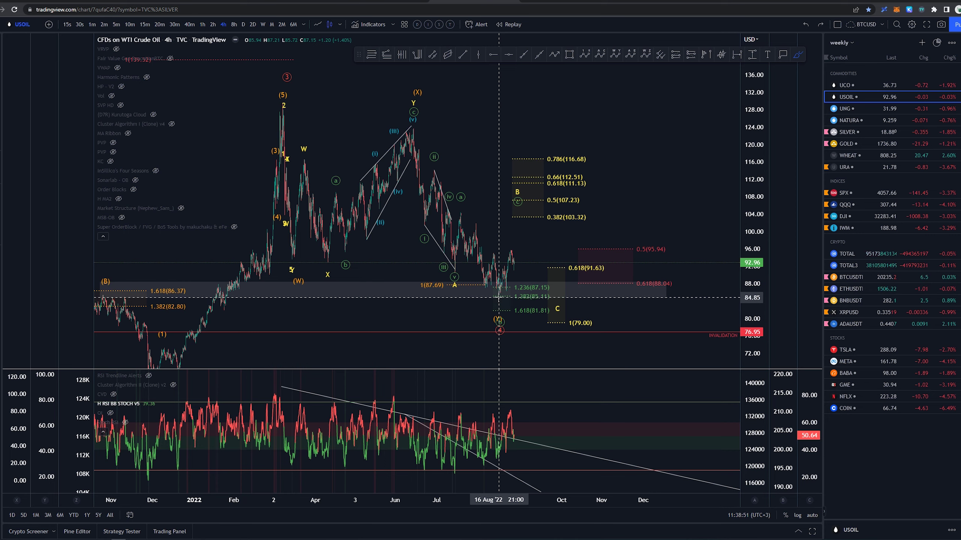
Trace the mid-July to August lows on the lower oscillator with the brush and undo the stroke
left_click_drag(456, 473, 507, 461)
key("ctrl+z")
Switch the chart to the daily interval, reset its view, and examine the August oscillator lows
left_click(243, 25)
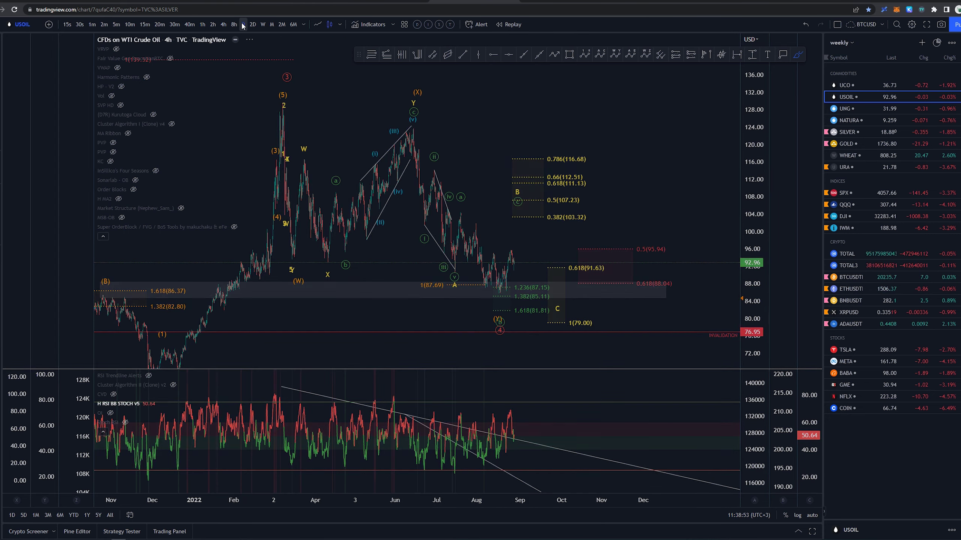
left_click(243, 25)
right_click(592, 124)
left_click(625, 126)
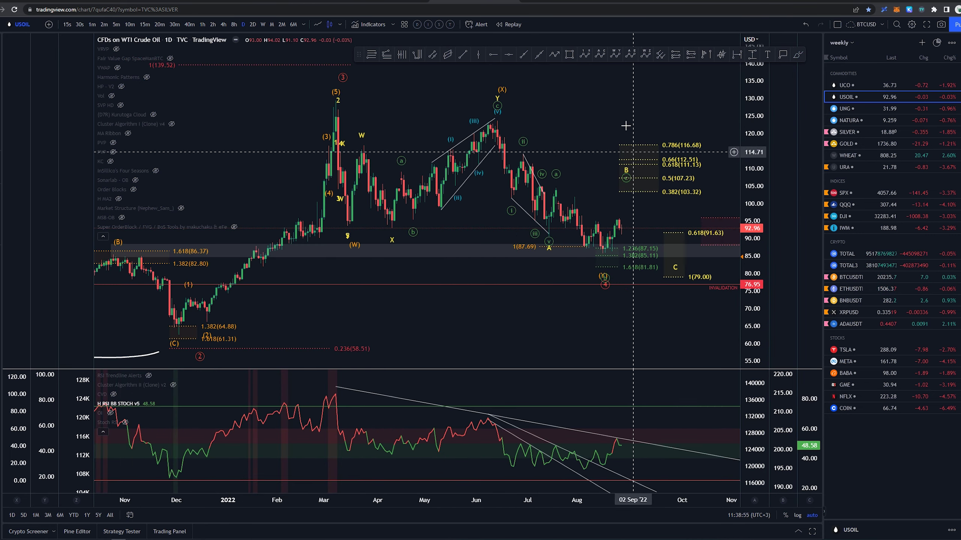
left_click_drag(625, 126, 497, 127)
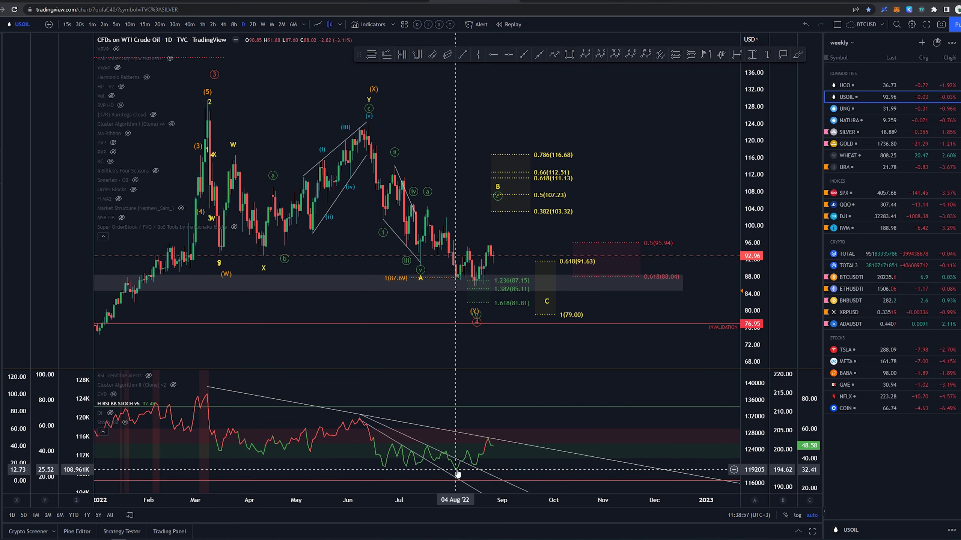
Switch the chart to the 8-hour interval and show the decline from the June high with its projected target zones
left_click(233, 26)
scroll(436, 195, "down", 10)
left_click_drag(618, 99, 456, 95)
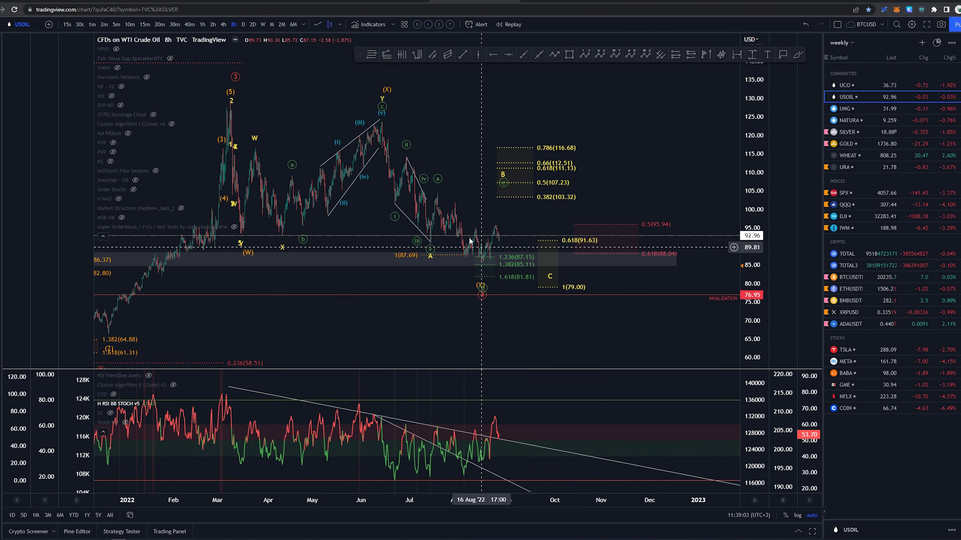
middle_click(439, 283)
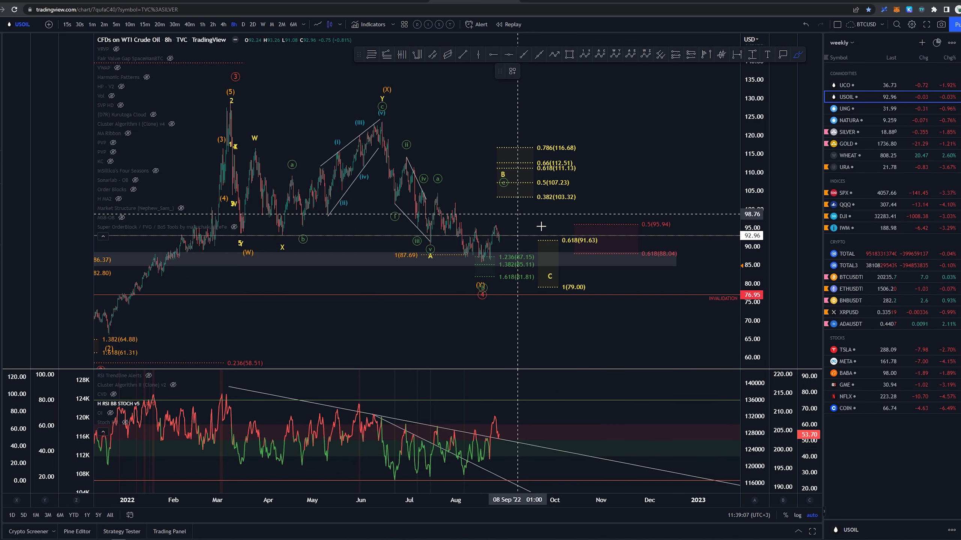
Open the object tree, hide the Diag drawing group, and show the abc main group
left_click(960, 491)
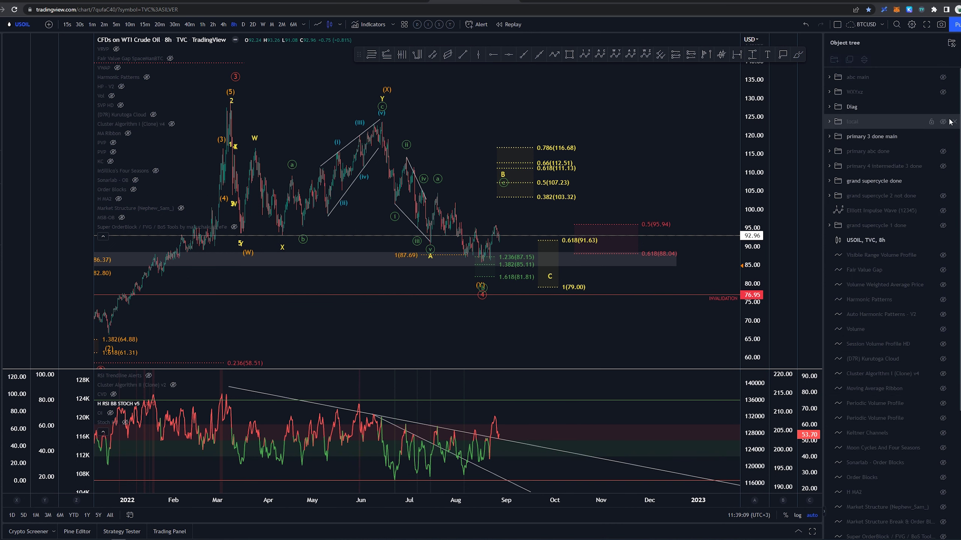
left_click(943, 106)
left_click(943, 78)
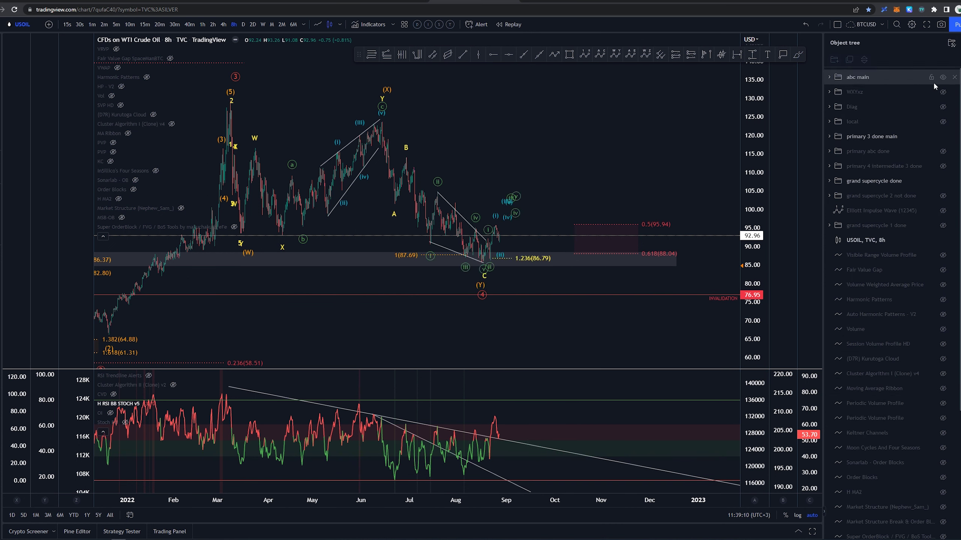
Mark the August low and trace the decline from the June high to wave C with the brush, undoing both
middle_click(492, 308)
mouse_move(486, 259)
left_mouse_down()
mouse_move(499, 270)
mouse_move(480, 254)
left_mouse_up()
key("ctrl+z")
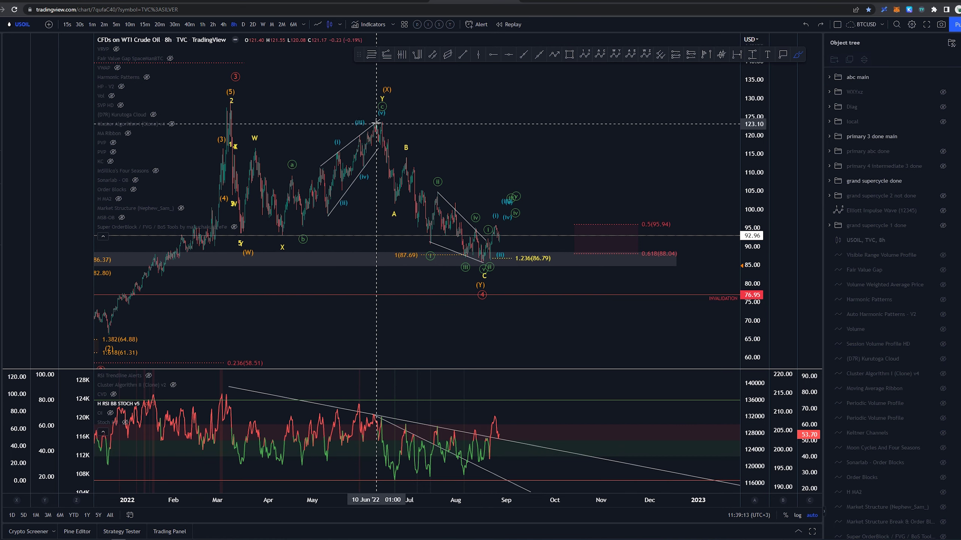
mouse_move(381, 115)
left_mouse_down()
mouse_move(402, 159)
mouse_move(502, 280)
left_mouse_up()
key("ctrl+z")
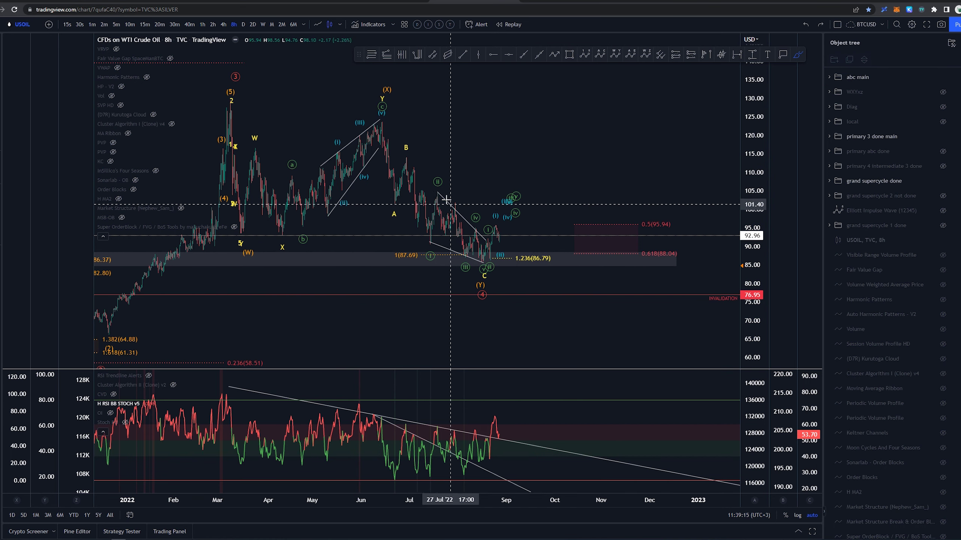
Trace the path from yellow wave B down to green wave i and up to wave ii, and undo the stroke
left_click_drag(406, 147, 438, 196)
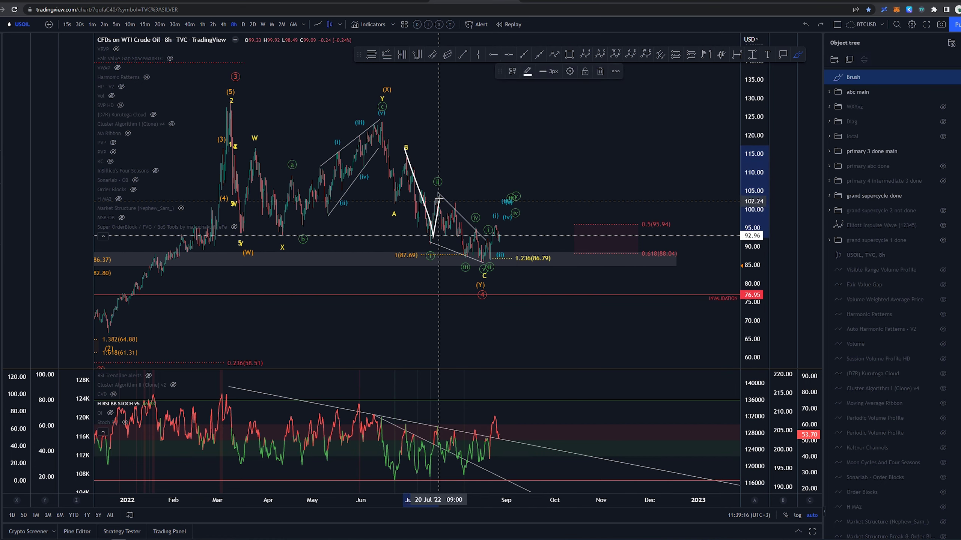
key("ctrl+z")
scroll(439, 197, "up", 5)
scroll(551, 253, "down", 4)
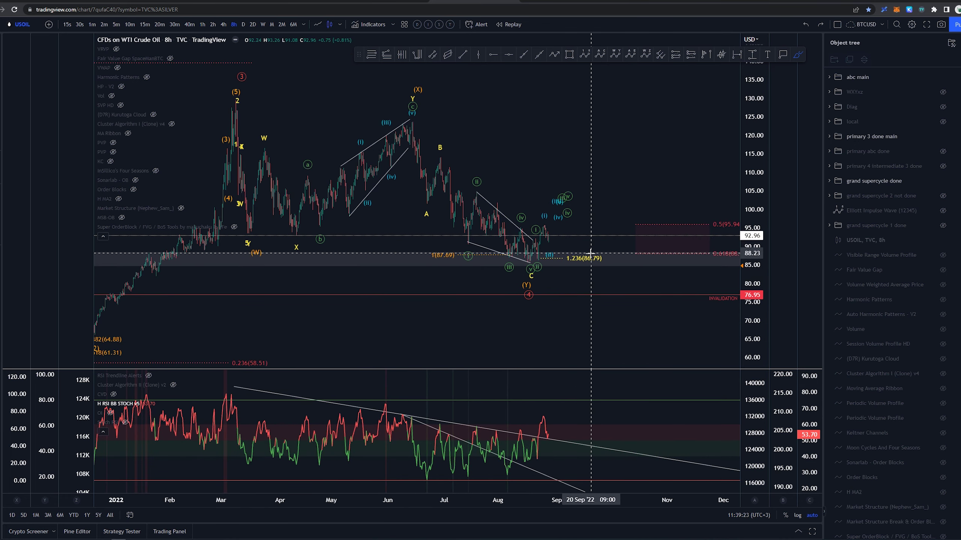
Sketch a short stroke near the August low with the brush, then undo it and the display of the abc main group
scroll(591, 253, "up", 3)
left_click_drag(494, 334, 528, 297)
key("ctrl+z")
key("ctrl+z")
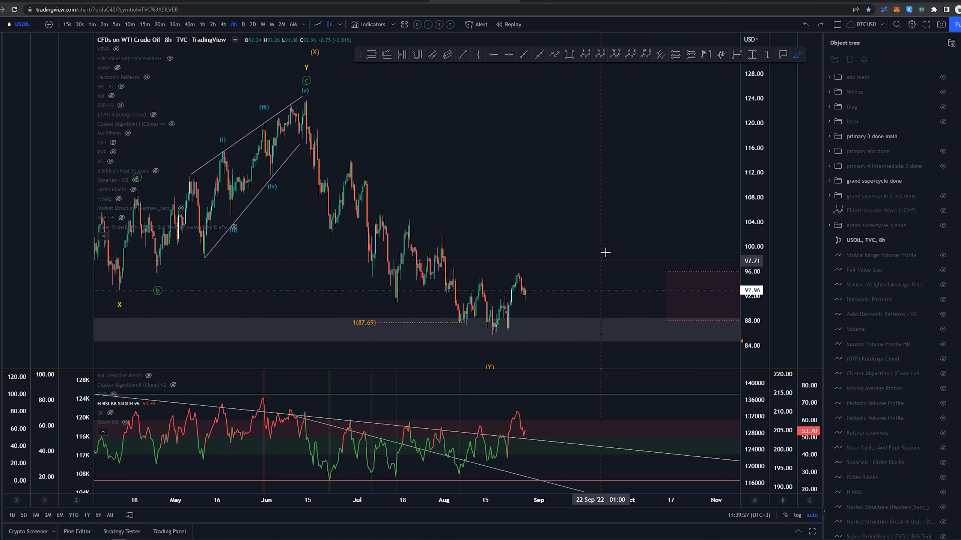
Show the Diag drawing group, hide it again, and view the price history back to mid-2021
left_click(943, 107)
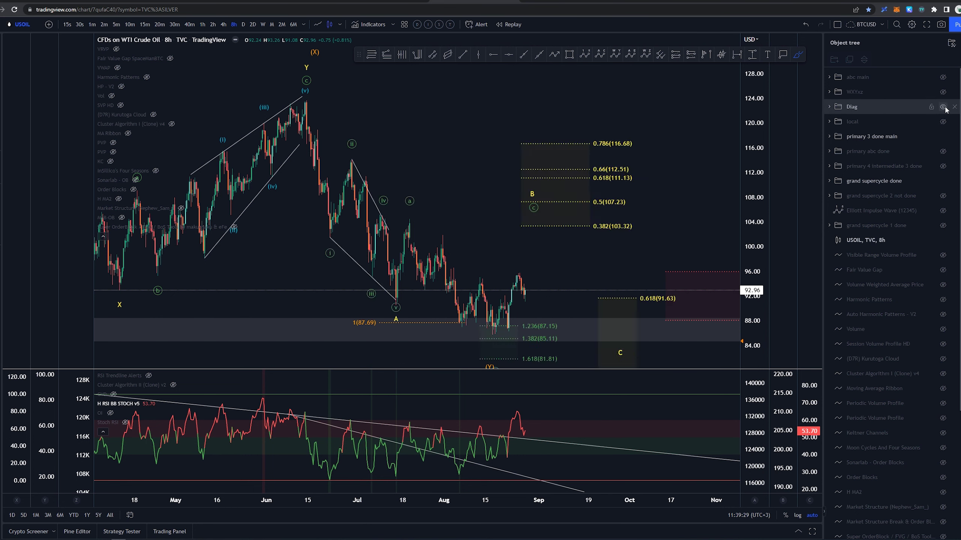
left_click(944, 107)
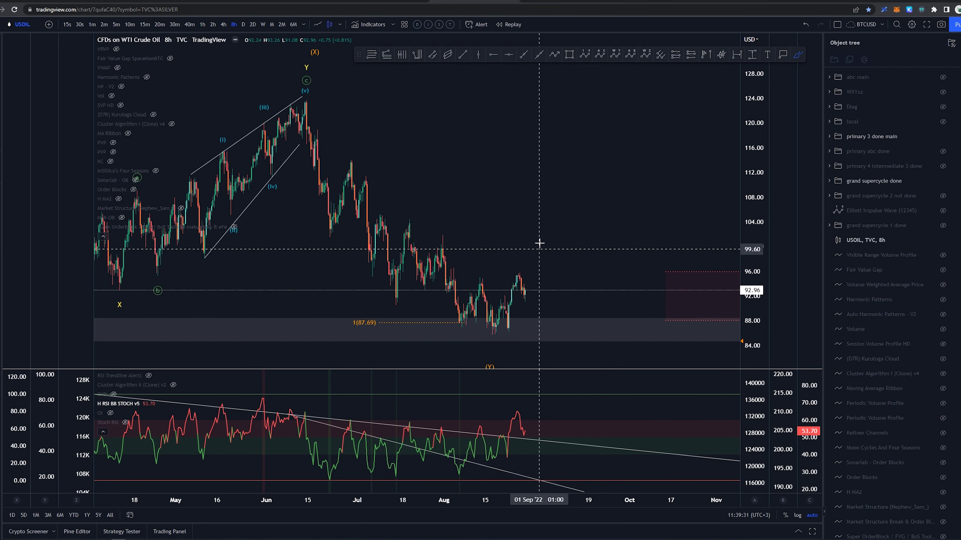
scroll(595, 237, "down", 3)
scroll(595, 237, "down", 3)
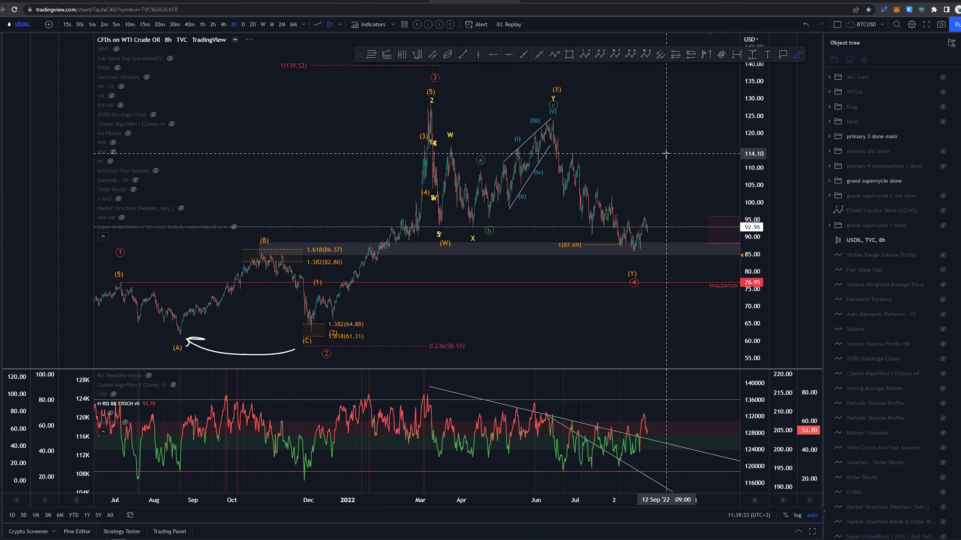
mouse_move(469, 180)
left_mouse_down()
mouse_move(664, 155)
mouse_move(536, 148)
left_mouse_up()
key("Delete")
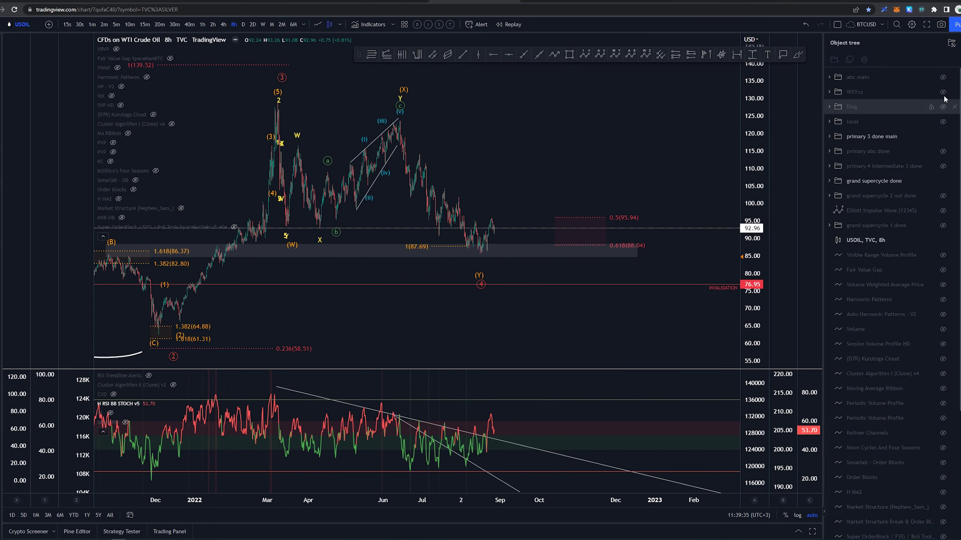
Show the abc main drawing group on the chart again
left_click(942, 78)
scroll(627, 129, "left", 2)
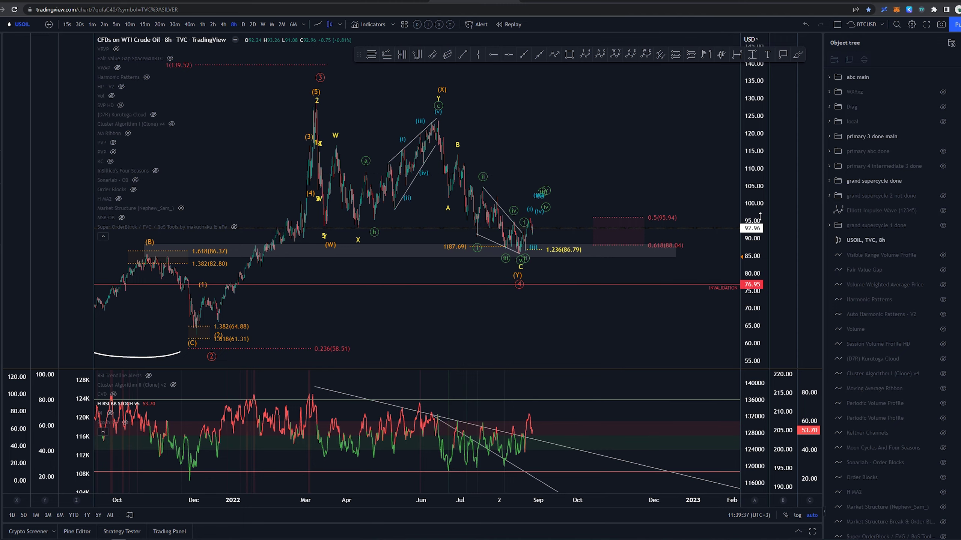
Mark the August low and the circled red wave 4 label with the brush and undo both marks
scroll(621, 119, "up", 3)
left_click_drag(602, 198, 578, 170)
middle_click(508, 280)
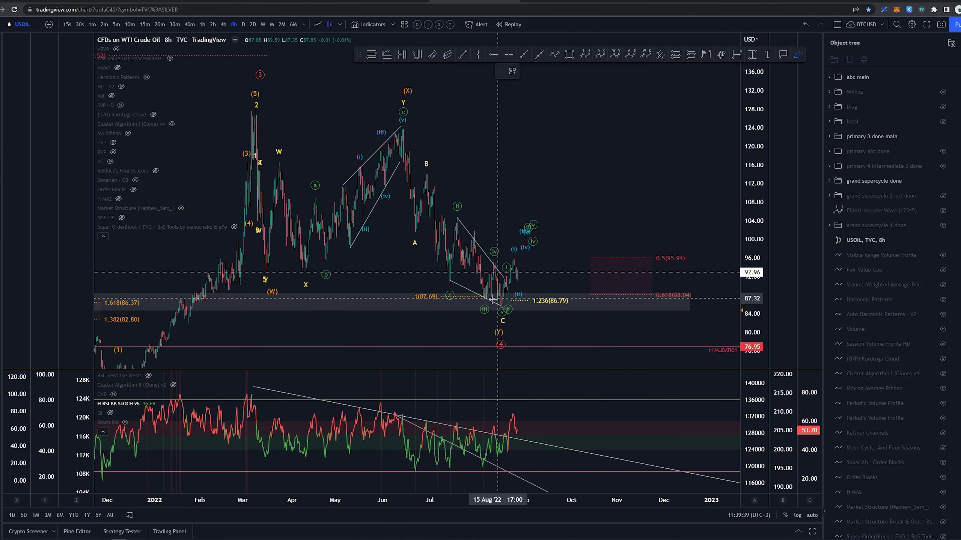
mouse_move(498, 298)
left_mouse_down()
mouse_move(504, 291)
mouse_move(498, 302)
left_mouse_up()
key("ctrl+z")
scroll(514, 261, "up", 3)
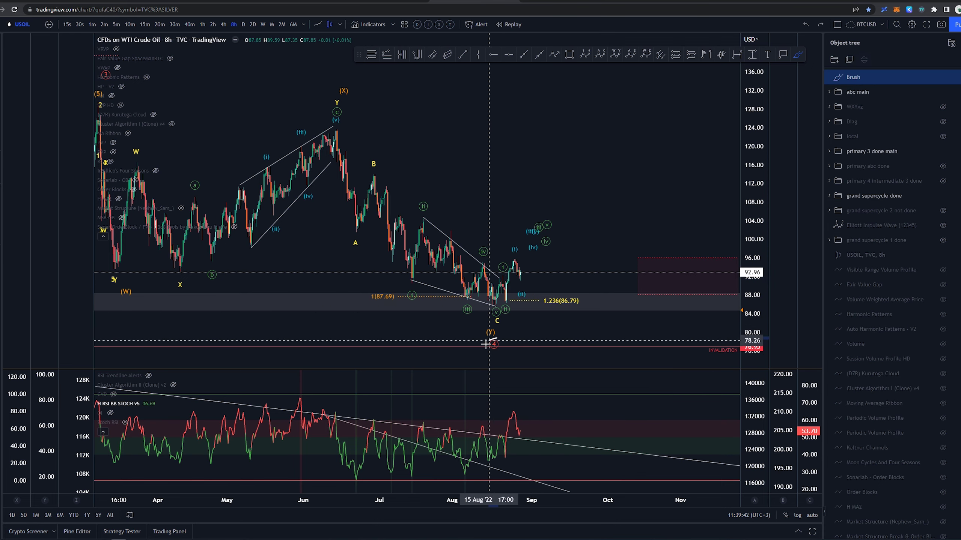
key("ctrl+z")
scroll(508, 345, "down", 3)
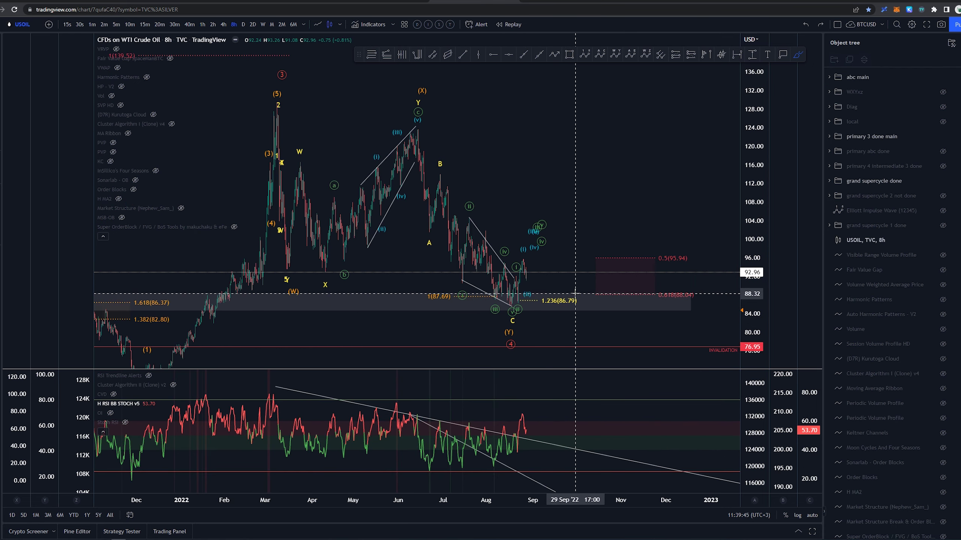
Replace the object tree with the weekly watchlist
left_click_drag(747, 115, 648, 128)
left_click(960, 43)
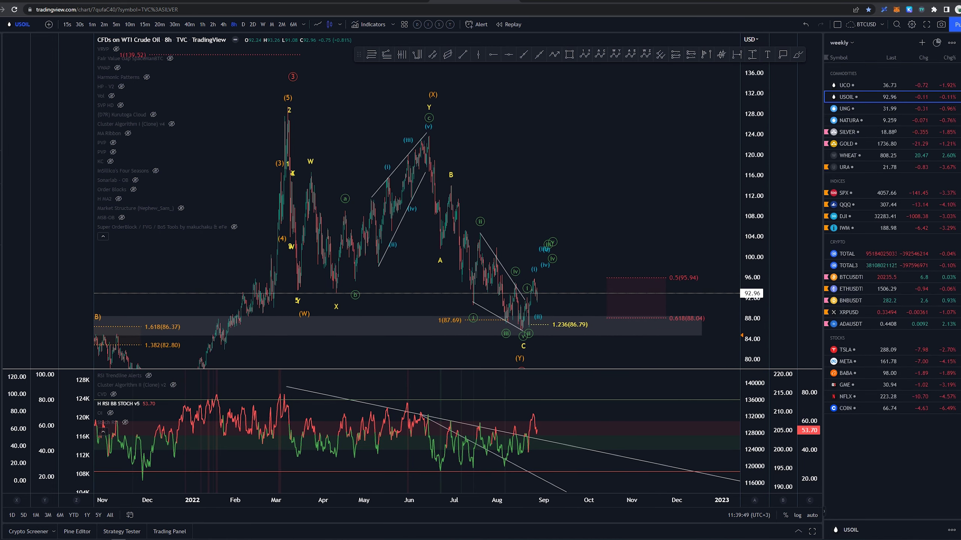
Switch the oil chart to the 1-hour interval and show the waves from the June high to the projected September labels
left_click_drag(630, 194, 695, 180)
scroll(695, 181, "up", 3)
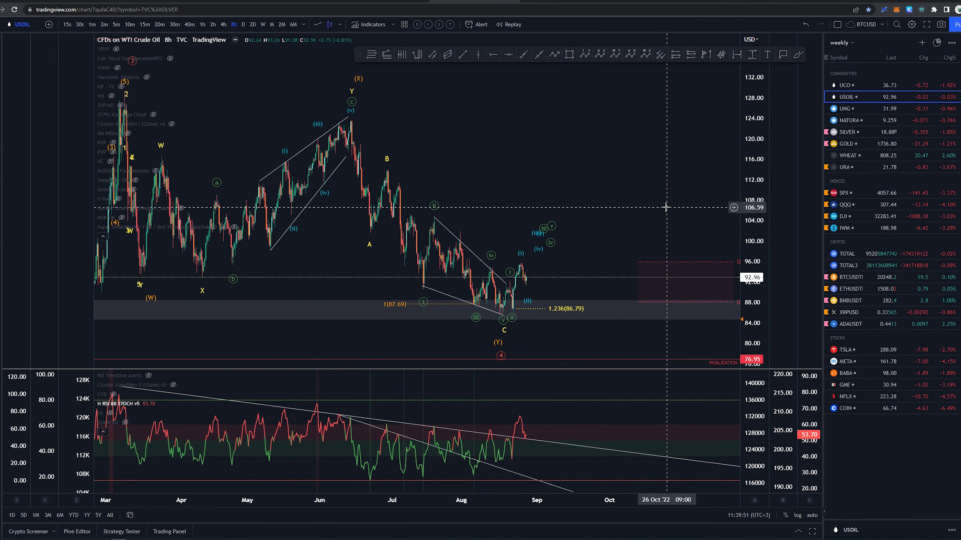
left_click(202, 25)
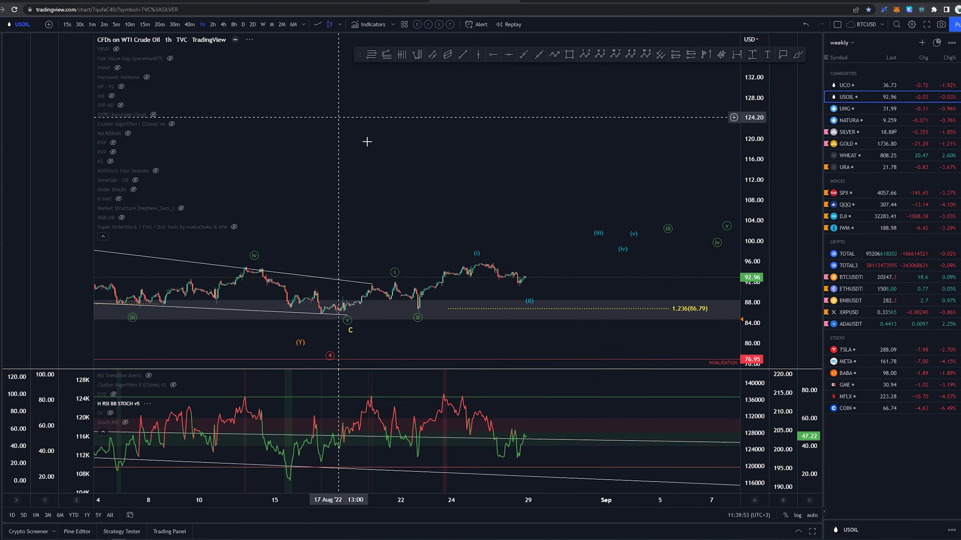
scroll(574, 213, "down", 12)
left_click_drag(657, 147, 486, 136)
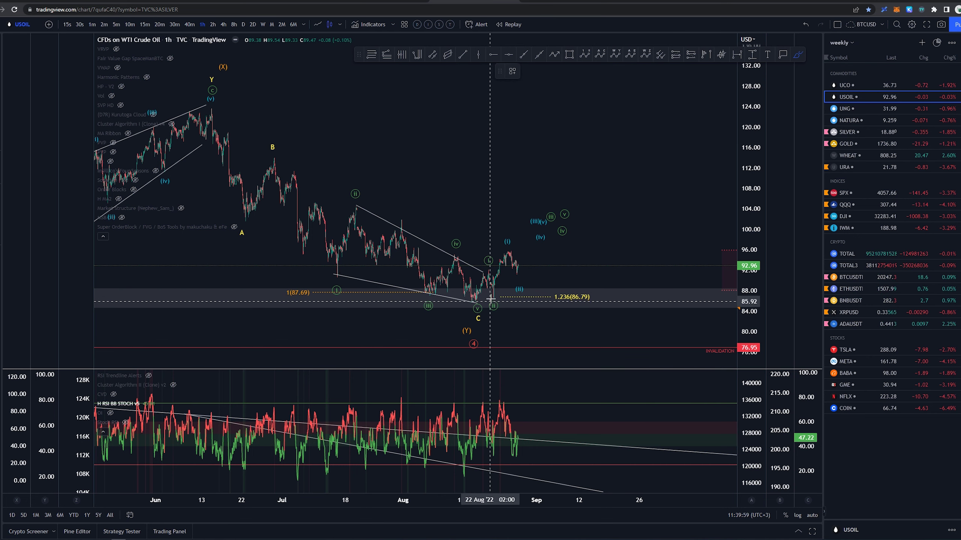
scroll(643, 178, "down", 2)
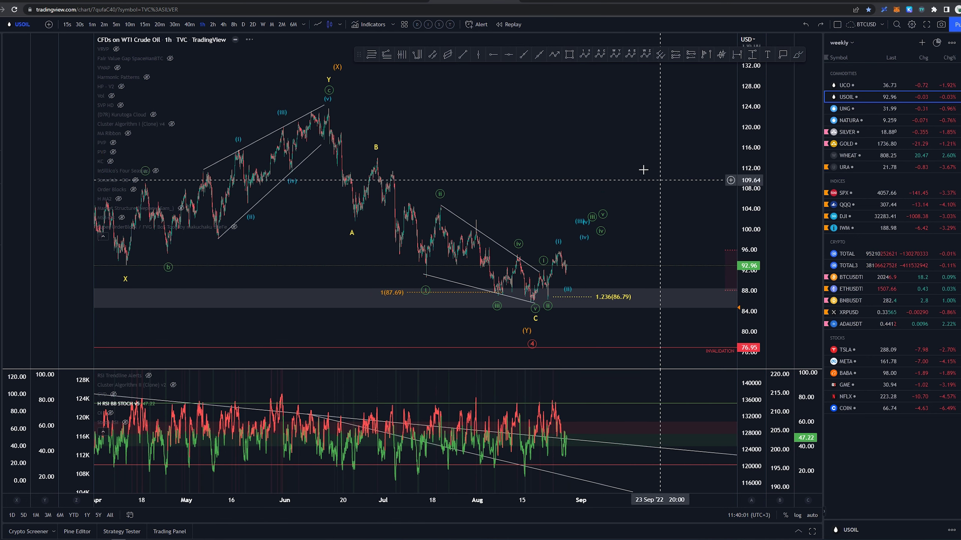
left_click_drag(643, 170, 705, 177)
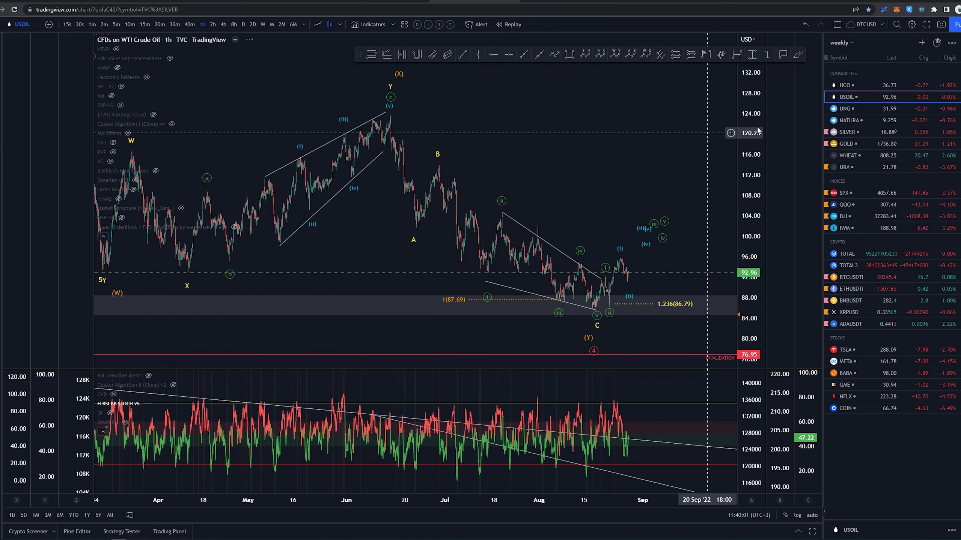
Open the Natural Gas chart from the watchlist and compress its price scale to fit the full wave count
left_click(871, 121)
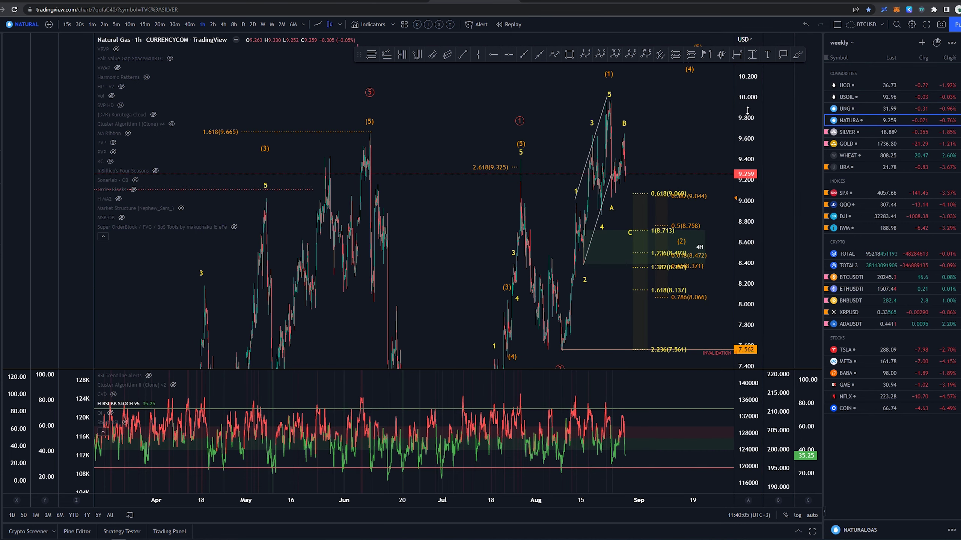
left_click_drag(748, 111, 743, 322)
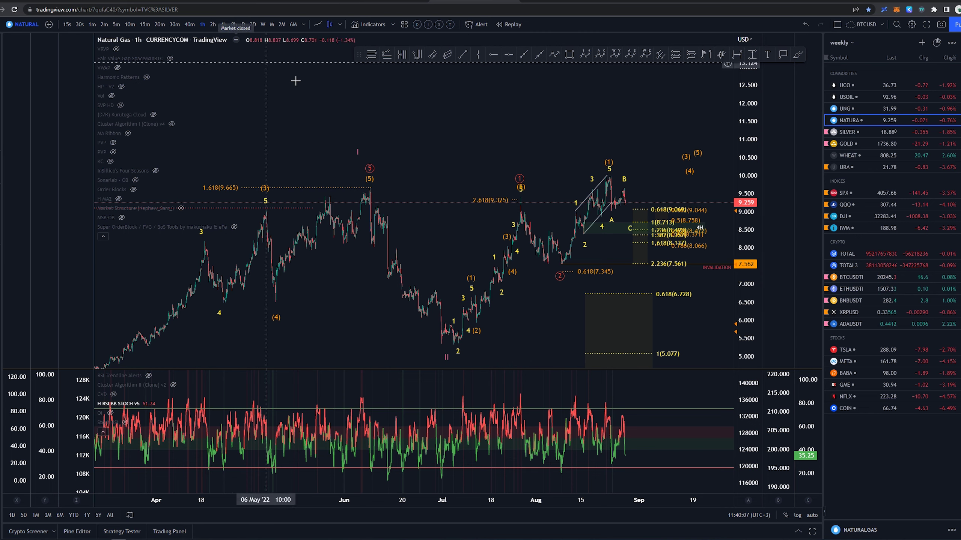
left_click_drag(505, 127, 457, 104)
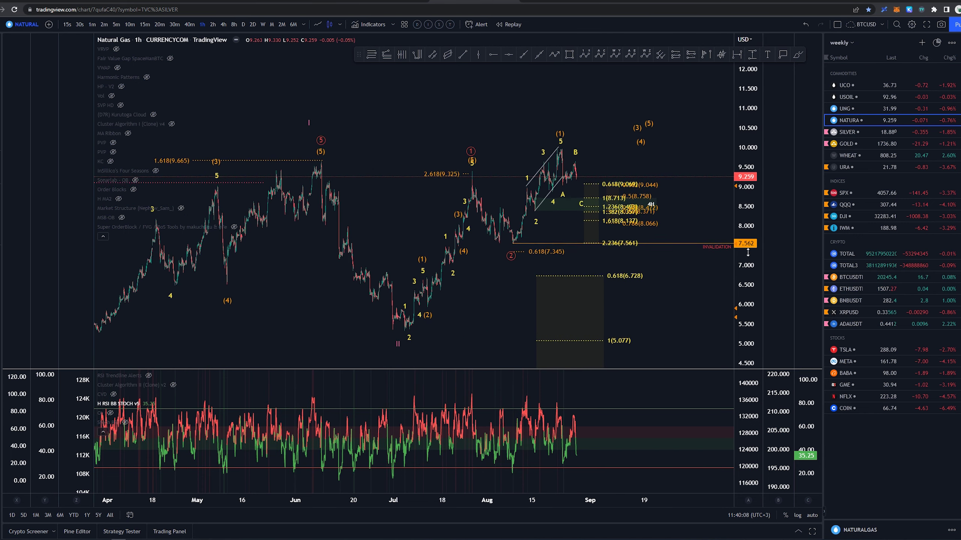
Circle the red wave 5 label at the June high, trace the swing to the late-July high with the brush, and undo the marks
scroll(677, 125, "up", 3)
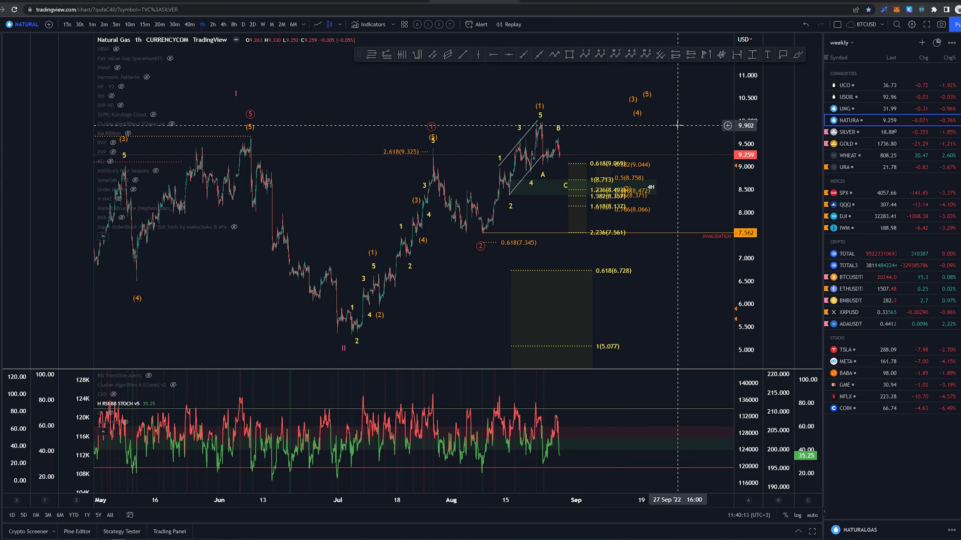
left_click_drag(498, 105, 591, 146)
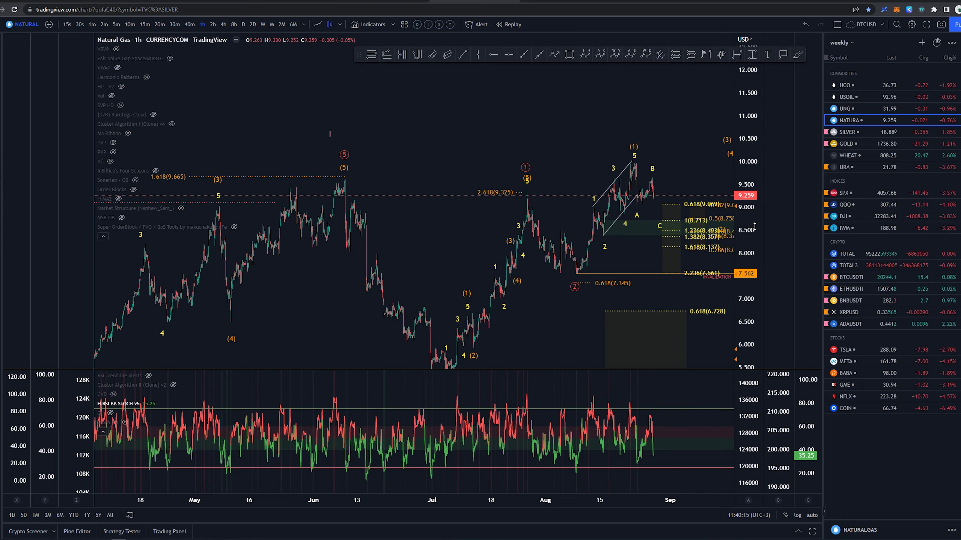
scroll(451, 108, "up", 3)
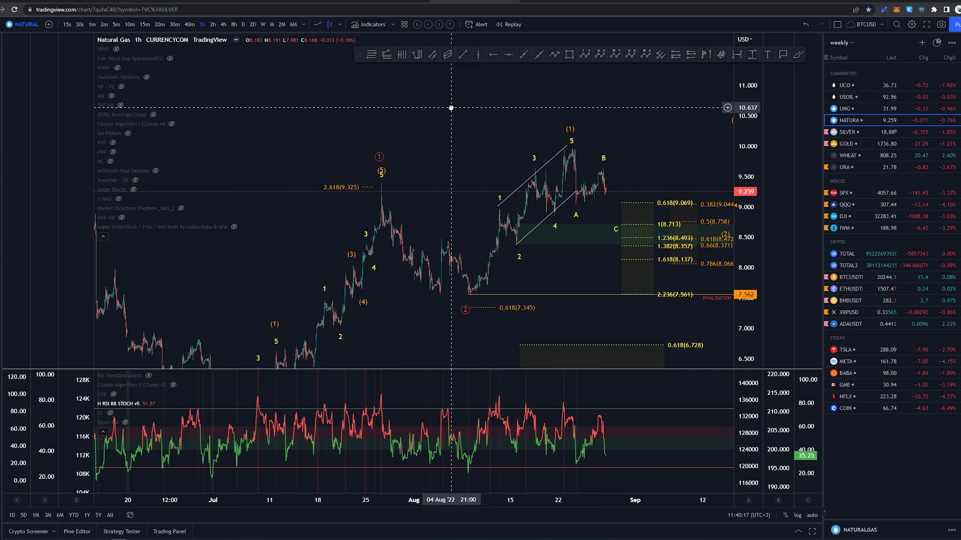
scroll(568, 87, "up", 3)
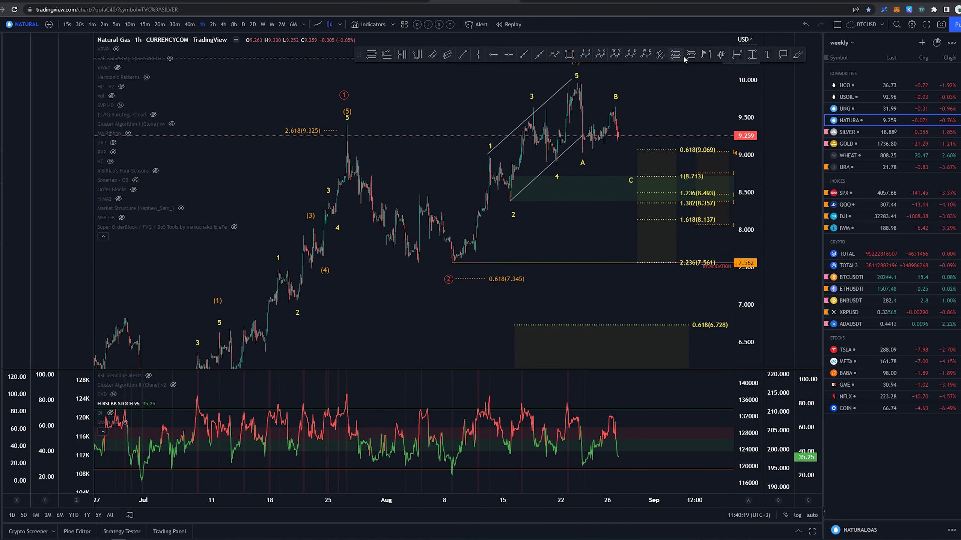
scroll(475, 261, "down", 5)
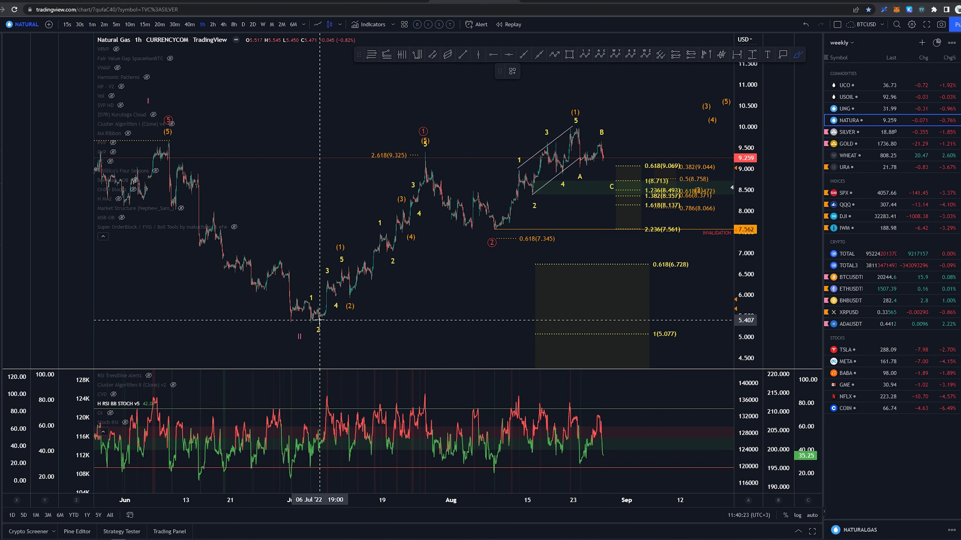
scroll(320, 321, "down", 3)
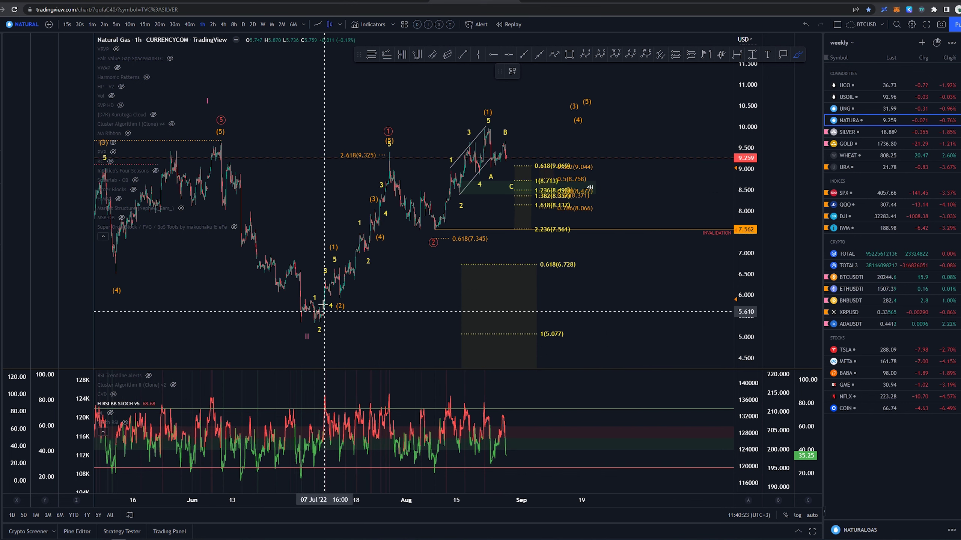
left_click(221, 119)
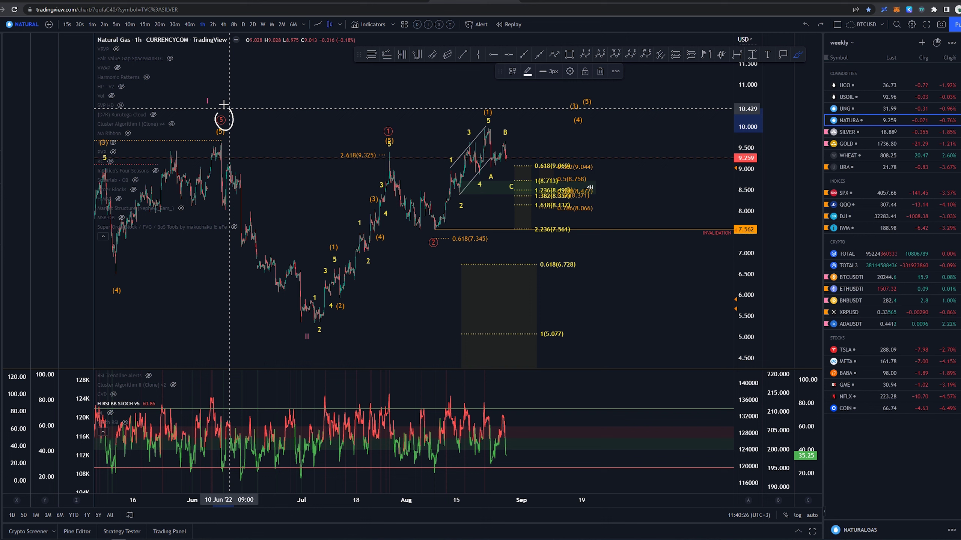
mouse_move(223, 140)
left_mouse_down()
mouse_move(247, 224)
mouse_move(304, 335)
mouse_move(332, 271)
mouse_move(342, 299)
mouse_move(374, 208)
mouse_move(385, 228)
mouse_move(405, 120)
mouse_move(374, 118)
left_mouse_up()
key("ctrl+z")
key("ctrl+z")
key("ctrl+z")
key("ctrl+z")
Mark the RSI lows of late July and early August with the brush and undo the marks
scroll(389, 305, "up", 5)
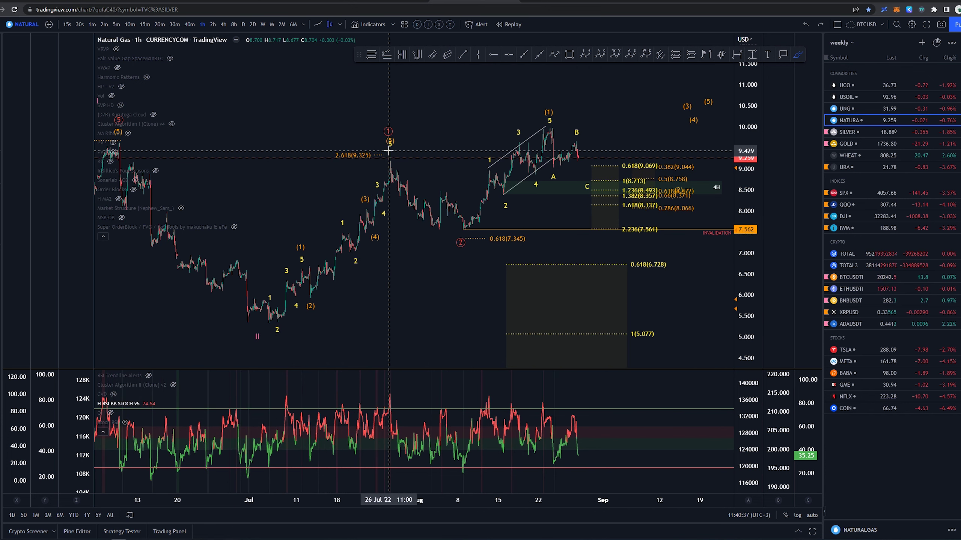
key("Escape")
left_click_drag(419, 315, 451, 344)
left_click_drag(743, 314, 743, 265)
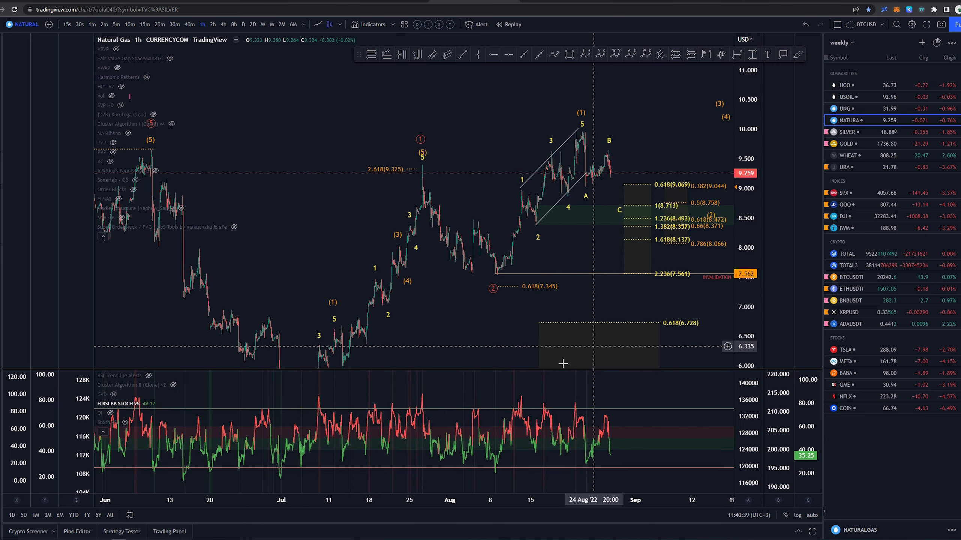
scroll(540, 372, "up", 2)
key("alt+b")
mouse_move(357, 394)
left_mouse_down()
mouse_move(378, 457)
mouse_move(413, 428)
mouse_move(431, 443)
mouse_move(442, 478)
mouse_move(446, 468)
mouse_move(454, 479)
left_mouse_up()
key("ctrl+z")
key("ctrl+z")
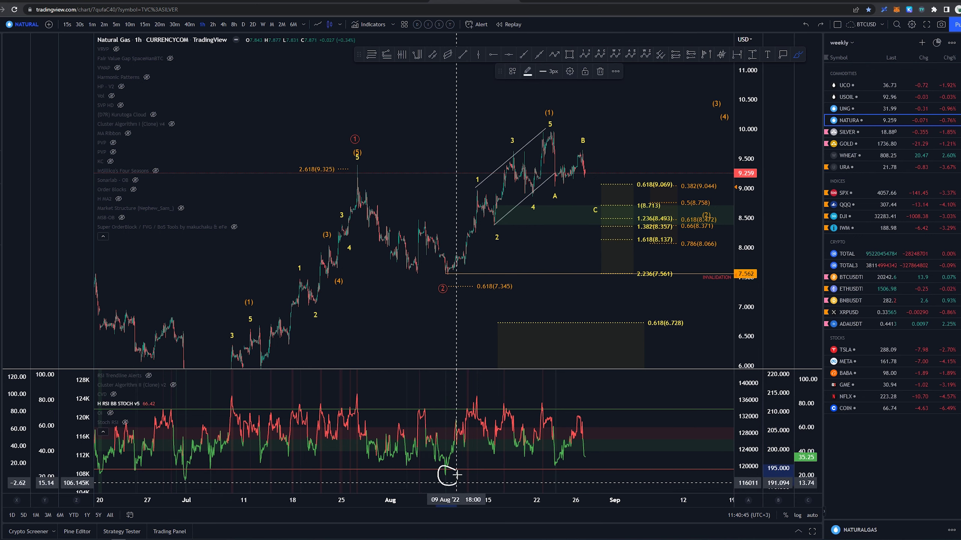
key("ctrl+z")
left_click_drag(381, 458, 383, 457)
key("ctrl+z")
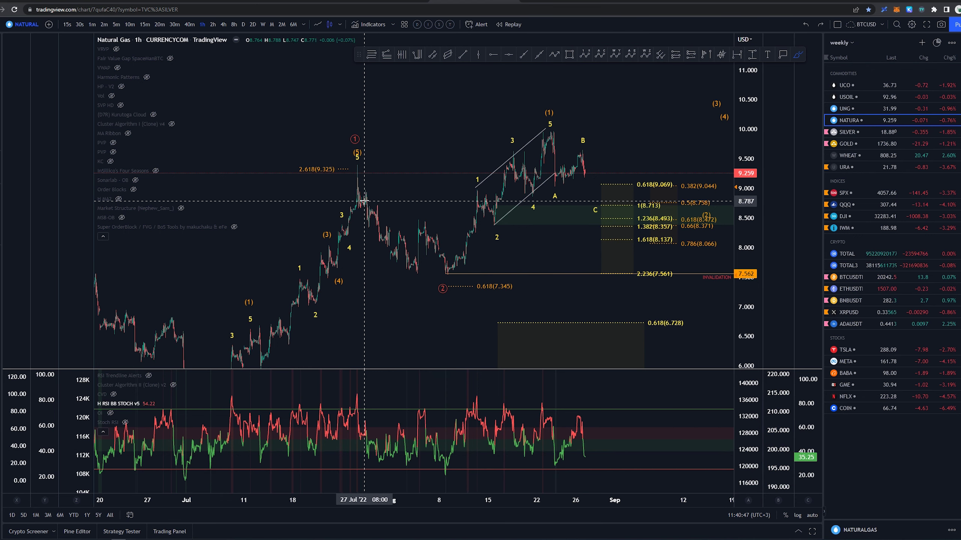
Circle the August price low, its matching RSI low and the 0.618 target label with the brush, undoing each mark
left_click_drag(746, 269, 746, 214)
left_click_drag(419, 303, 448, 302)
key("ctrl+z")
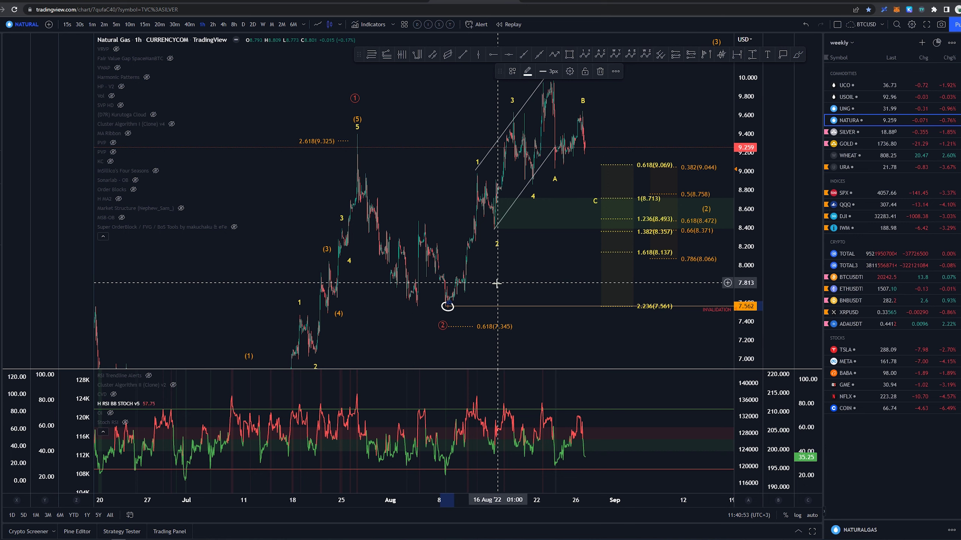
key("ctrl+z")
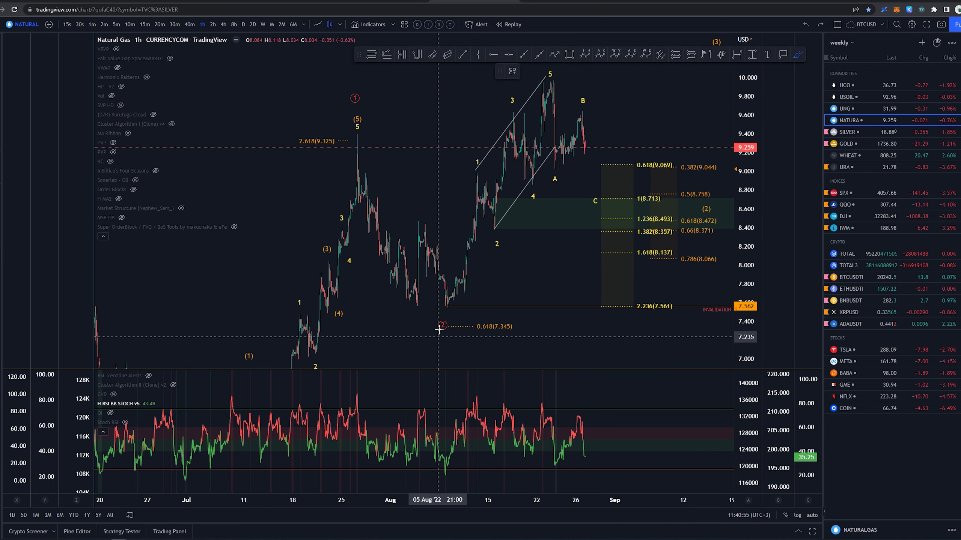
left_click_drag(447, 469, 446, 468)
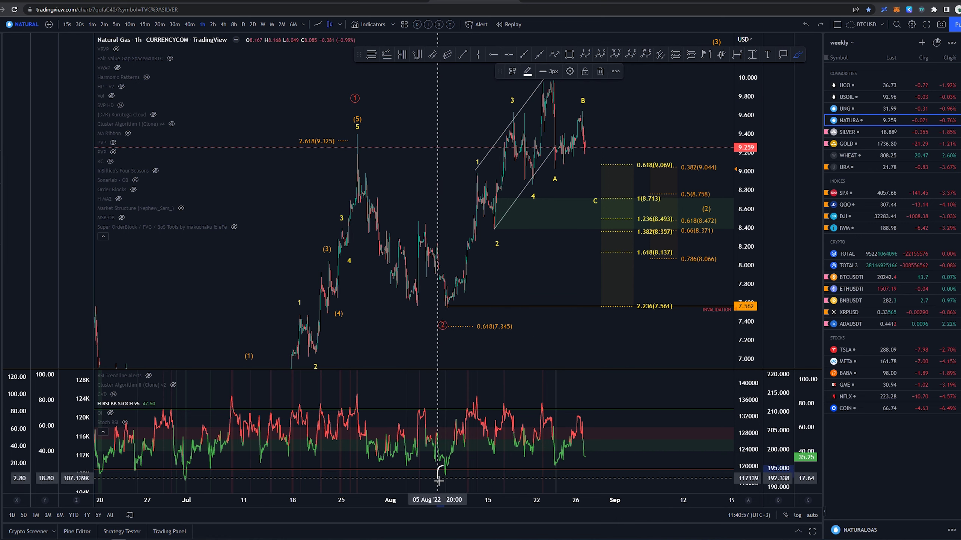
key("ctrl+z")
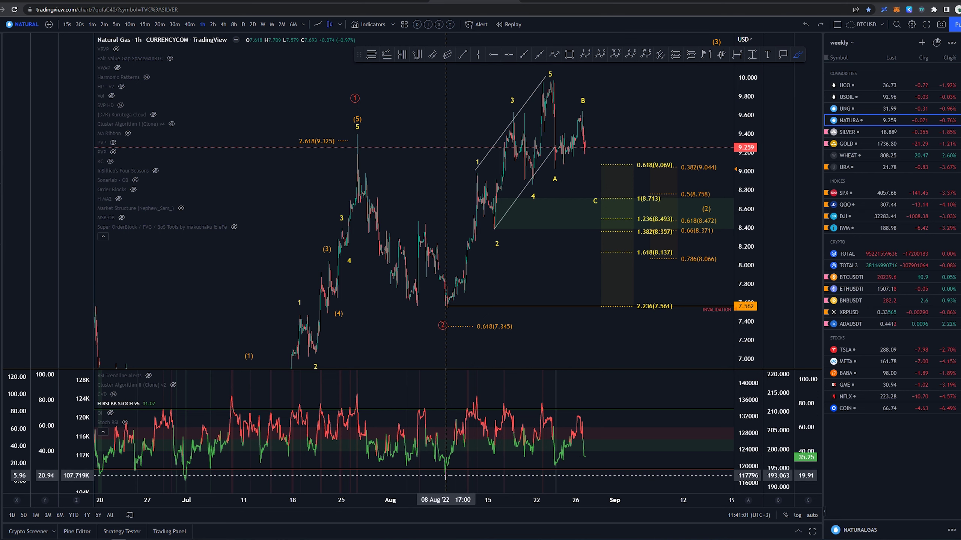
left_click_drag(515, 323, 519, 321)
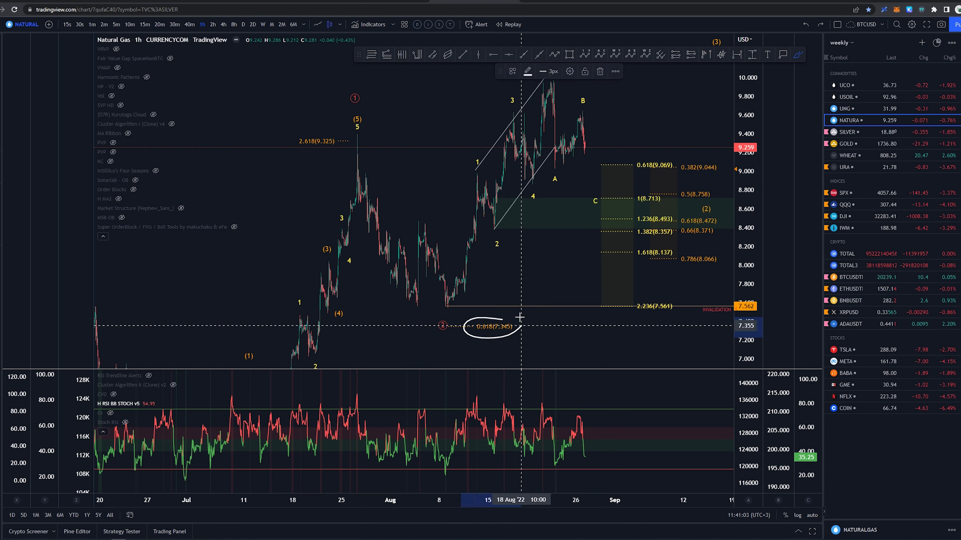
key("ctrl+z")
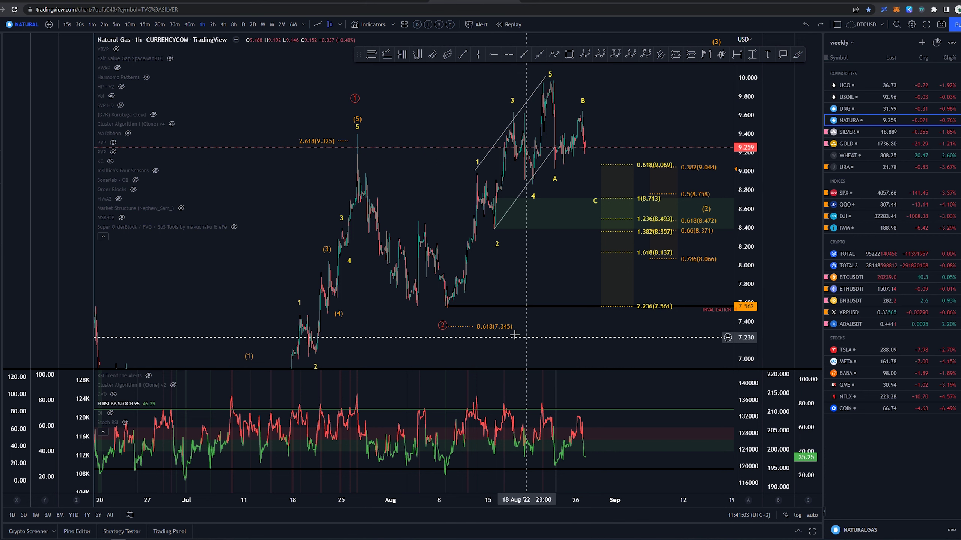
Adjust the red wave 2 Fibonacci projection, moving its second anchor to the 29 July low near 7.784 and its end anchor above the August low
left_click(486, 331)
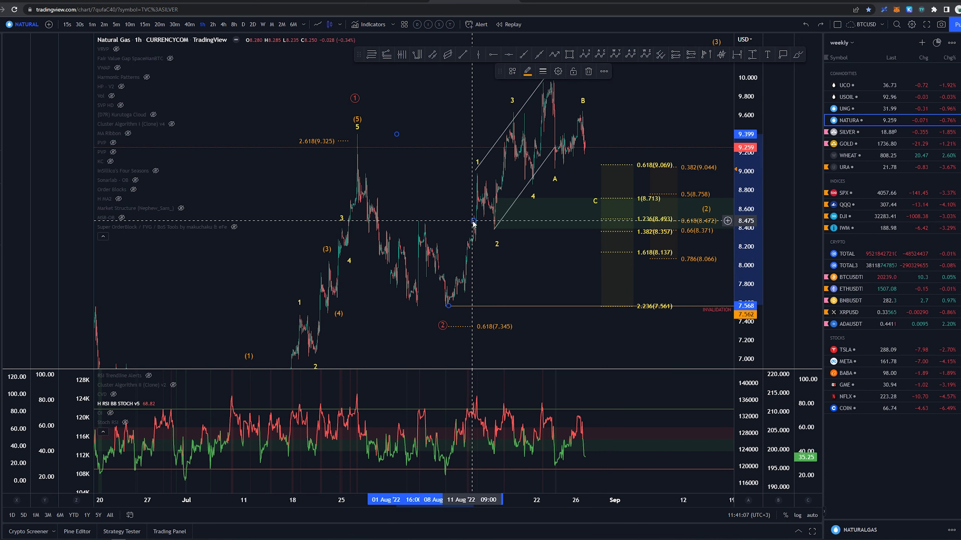
mouse_move(475, 223)
left_mouse_down()
mouse_move(560, 243)
mouse_move(564, 221)
left_mouse_up()
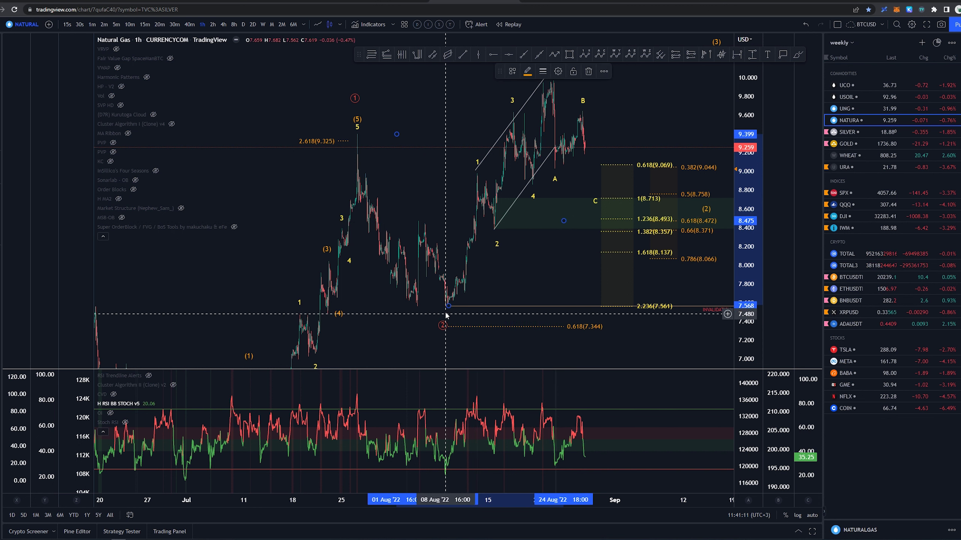
mouse_move(448, 308)
left_mouse_down()
mouse_move(399, 281)
mouse_move(382, 285)
mouse_move(405, 289)
mouse_move(407, 303)
mouse_move(390, 286)
left_mouse_up()
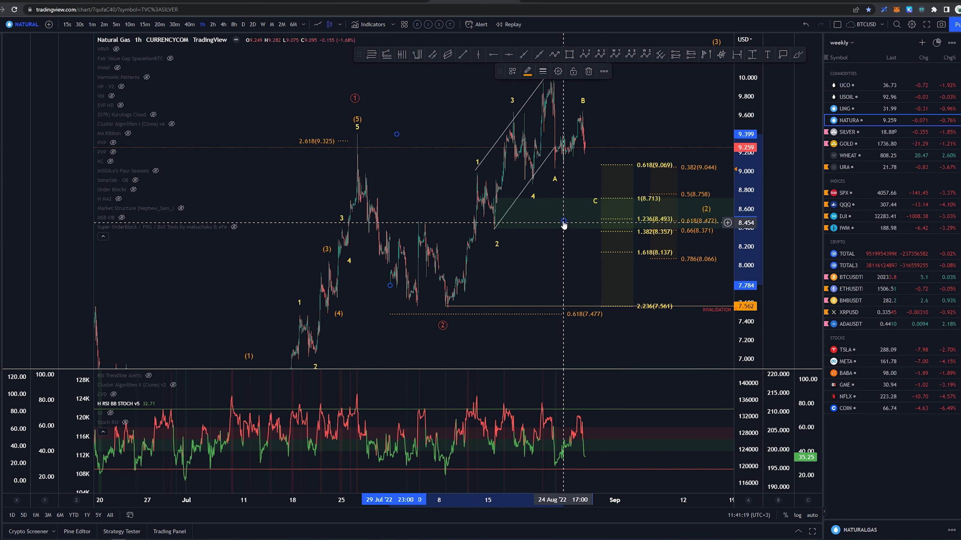
left_click_drag(563, 221, 444, 224)
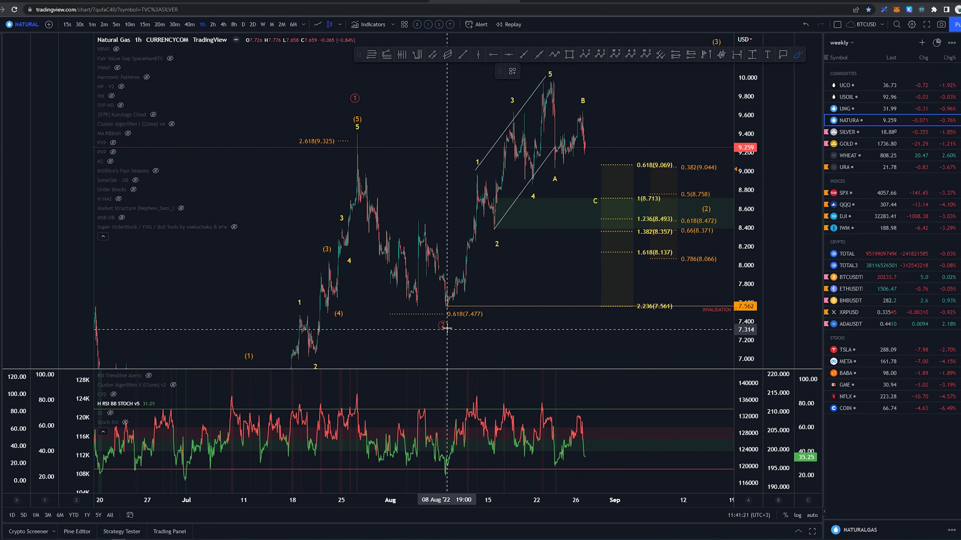
Brush over the red wave 2 label and trace the decline from the July high to the August low, undoing both strokes
left_click_drag(446, 328, 493, 317)
key("ctrl+z")
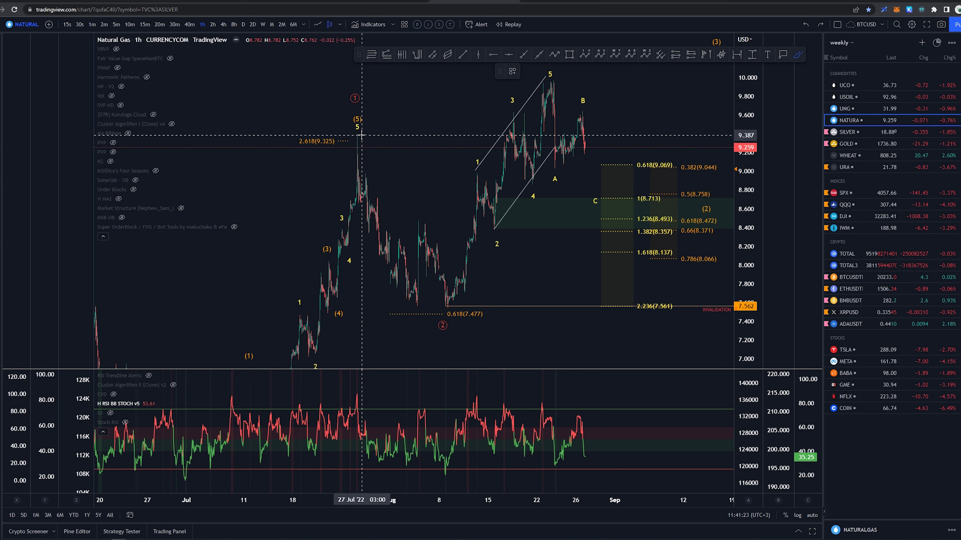
mouse_move(356, 138)
left_mouse_down()
mouse_move(396, 269)
mouse_move(422, 232)
mouse_move(453, 306)
left_mouse_up()
key("ctrl+z")
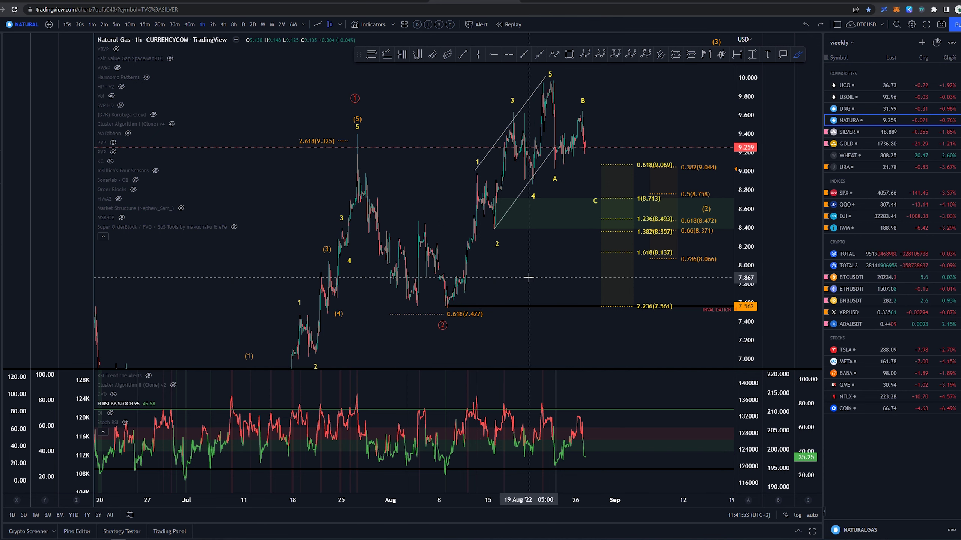
Circle the early-August correction and retrace the drop from the red wave 1 top to wave 2 with the brush, undoing the marks
scroll(542, 293, "up", 3)
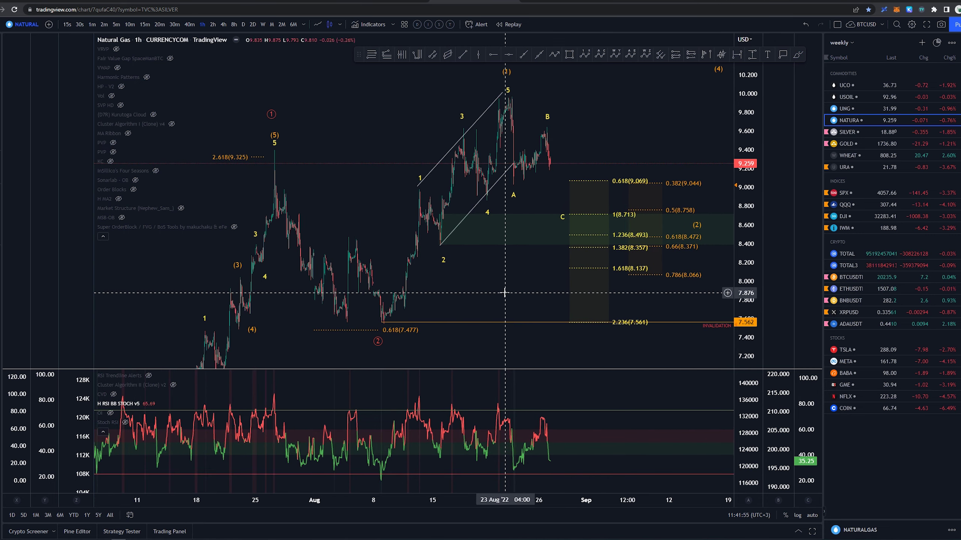
left_click_drag(496, 289, 502, 303)
left_click_drag(743, 122, 743, 233)
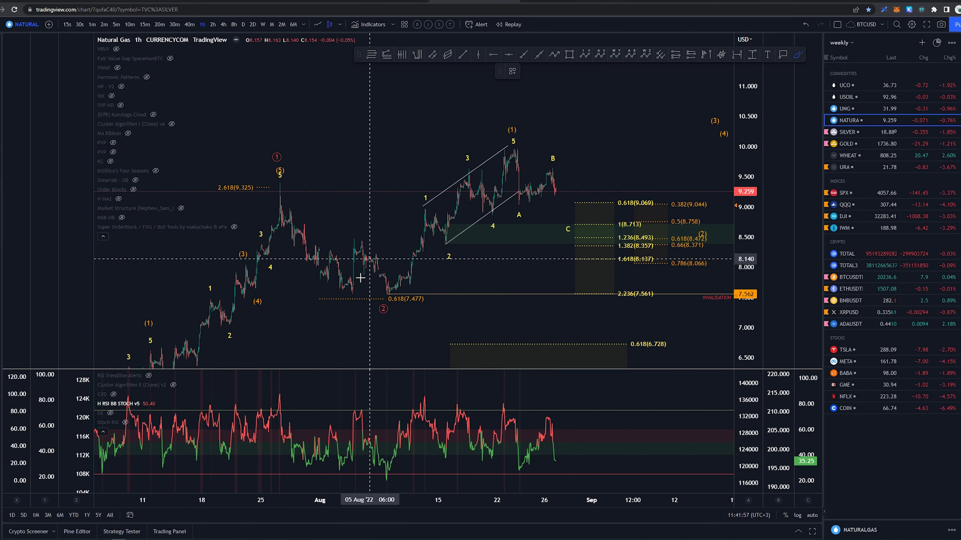
mouse_move(370, 225)
left_mouse_down()
mouse_move(272, 212)
mouse_move(376, 321)
mouse_move(367, 224)
left_mouse_up()
key("ctrl+z")
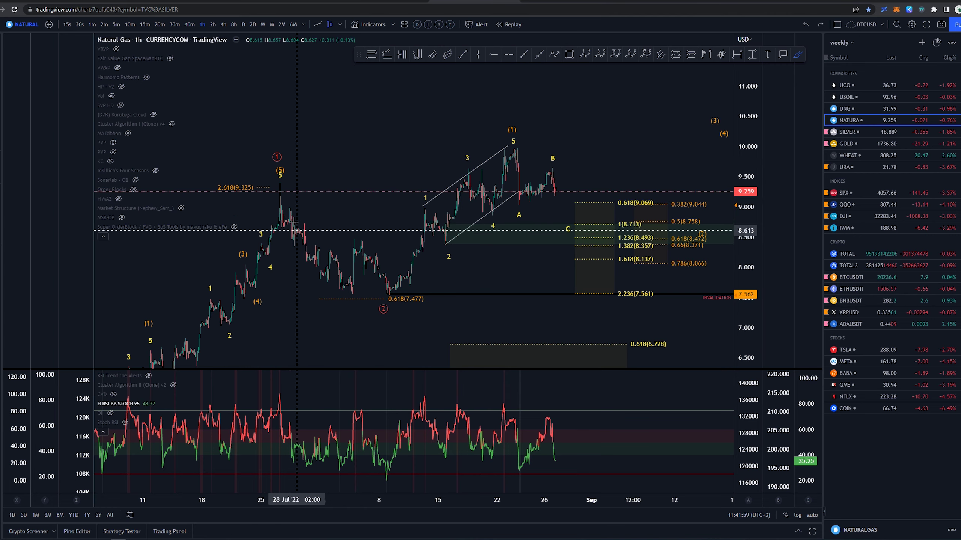
mouse_move(281, 183)
left_mouse_down()
mouse_move(337, 298)
mouse_move(386, 309)
mouse_move(397, 298)
left_mouse_up()
key("ctrl+z")
key("ctrl+z")
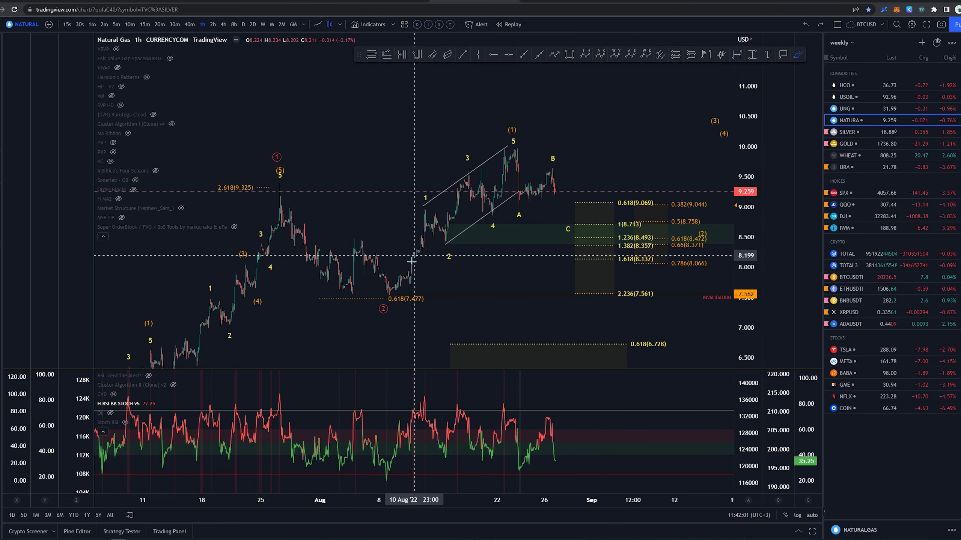
Circle the channelled rise from the August low to wave (1), trace its yellow wave 1 with the brush, and undo the strokes
mouse_move(503, 137)
left_mouse_down()
mouse_move(443, 290)
mouse_move(507, 141)
left_mouse_up()
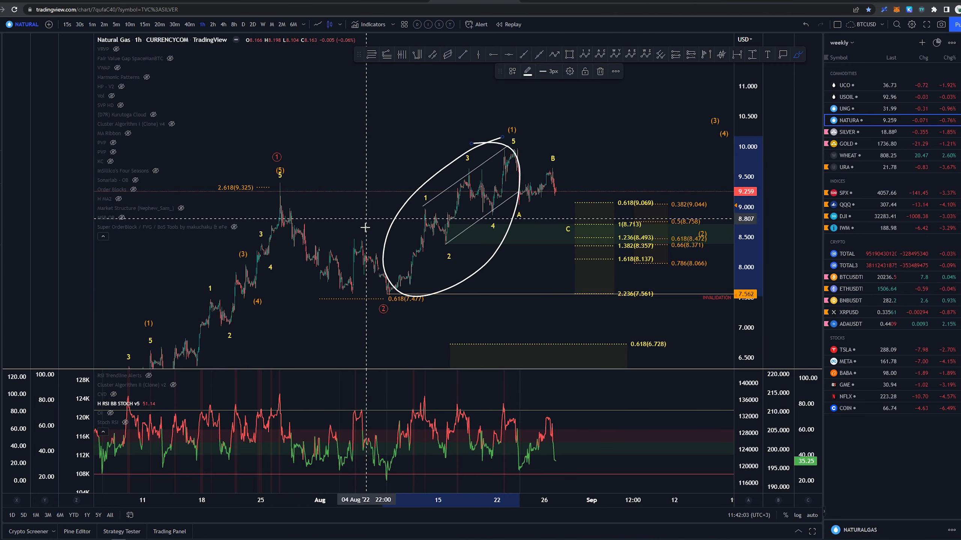
key("ctrl+z")
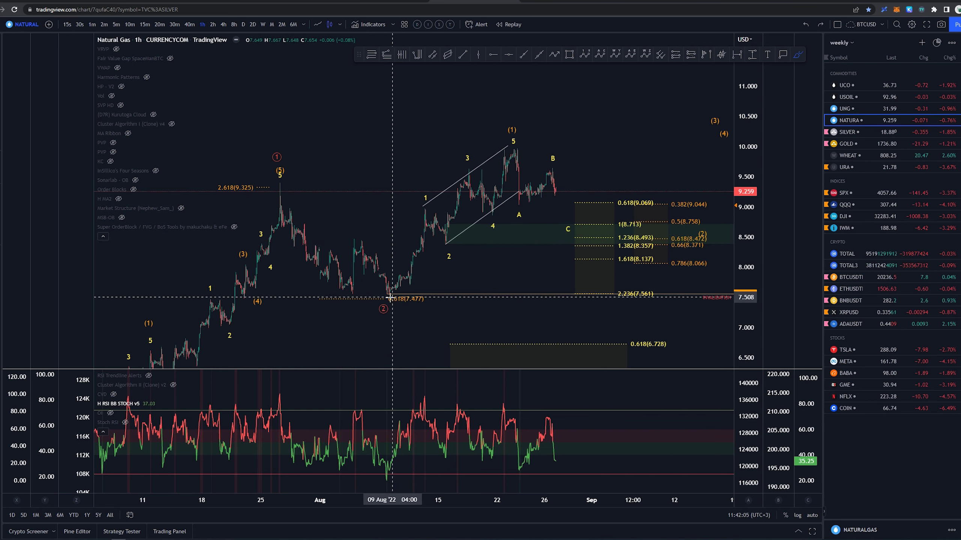
left_click_drag(390, 295, 425, 206)
key("ctrl+z")
mouse_move(390, 294)
left_mouse_down()
mouse_move(410, 284)
mouse_move(424, 252)
left_mouse_up()
key("ctrl+z")
Trace the yellow wave 2 and wave 4 pullbacks and the full rise to wave 5 with the brush, undoing each stroke
mouse_move(423, 205)
left_mouse_down()
mouse_move(447, 244)
mouse_move(456, 227)
left_mouse_up()
key("ctrl+z")
left_click_drag(471, 169, 493, 219)
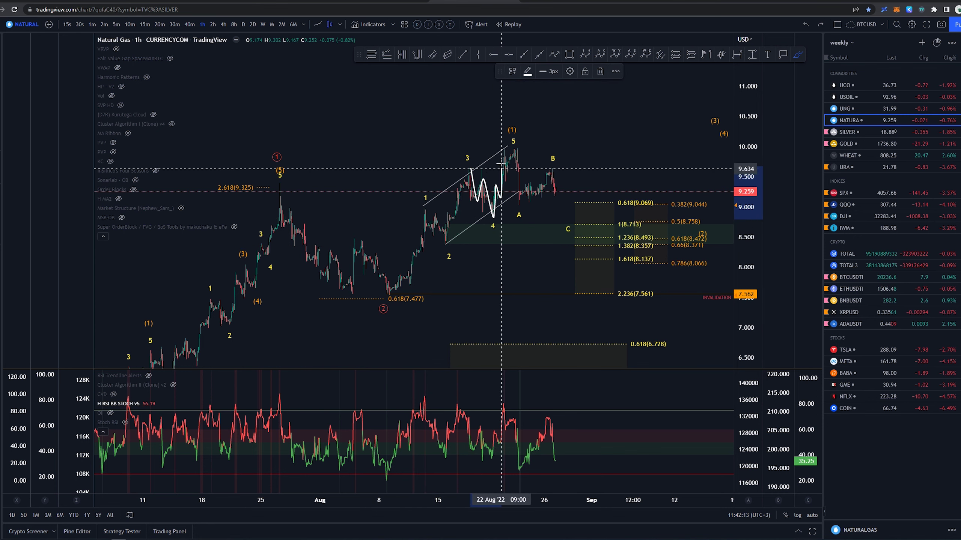
key("ctrl+z")
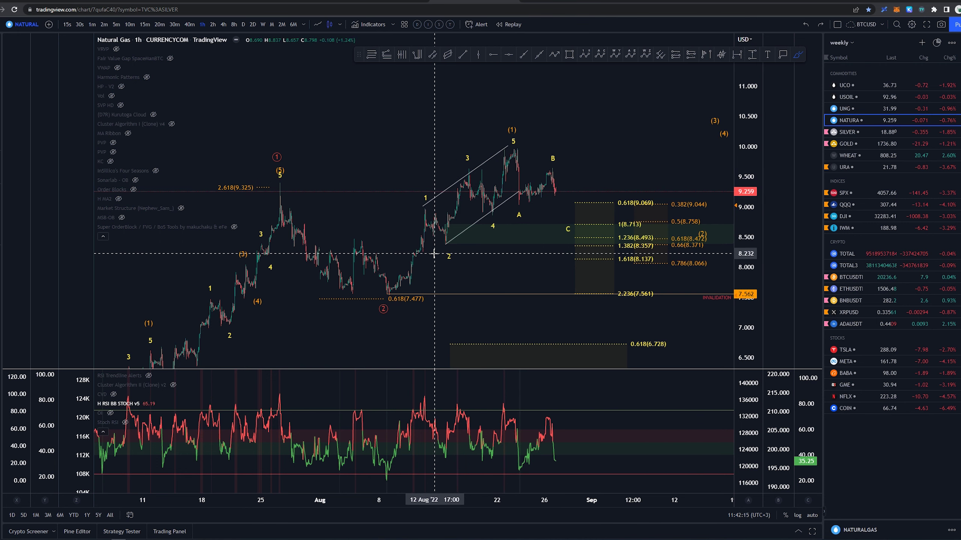
mouse_move(391, 301)
left_mouse_down()
mouse_move(471, 162)
mouse_move(515, 140)
left_mouse_up()
key("ctrl+z")
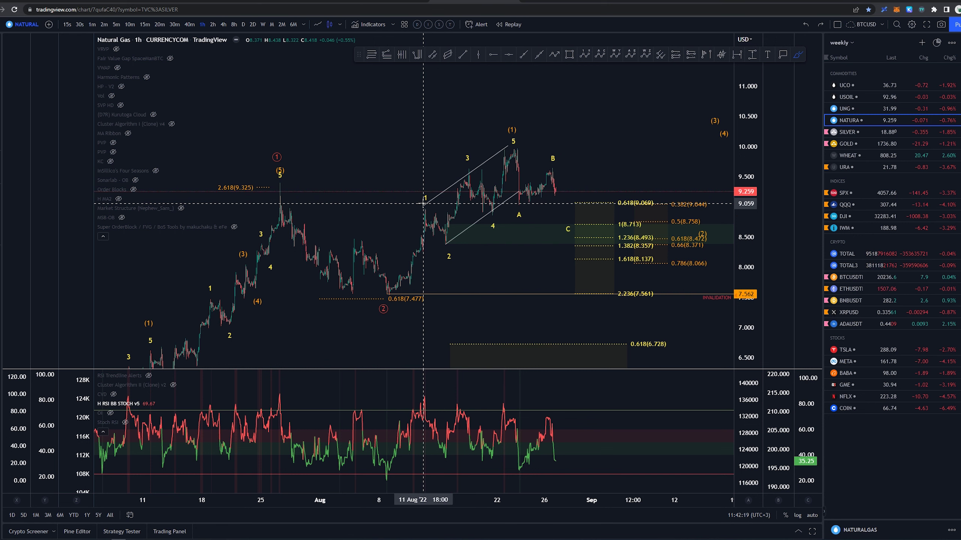
Circle the wave 4 and wave 2 corrections inside the channel, brush from the wave 3 peak back toward wave 1, and undo the marks
left_click_drag(469, 169, 494, 218)
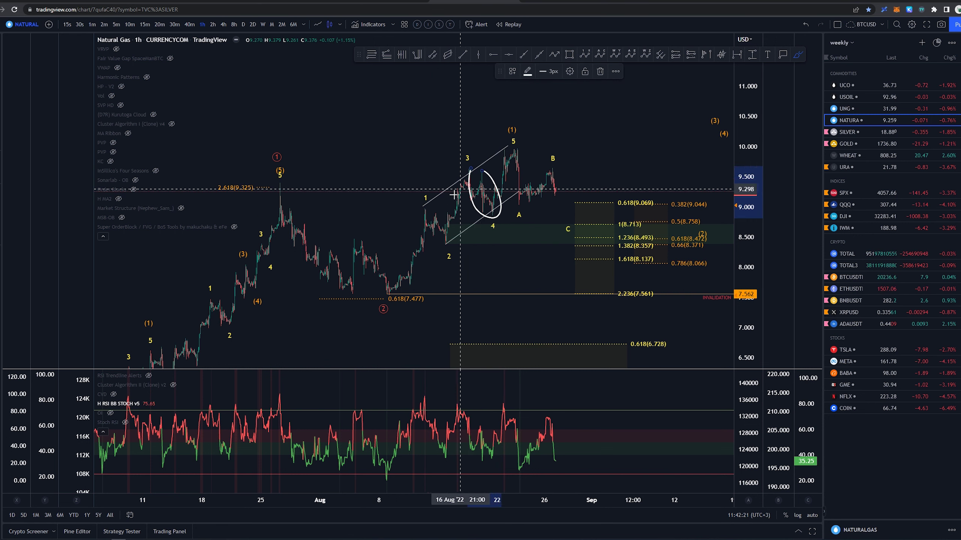
key("ctrl+z")
mouse_move(424, 208)
left_mouse_down()
mouse_move(422, 224)
mouse_move(427, 208)
left_mouse_up()
key("ctrl+z")
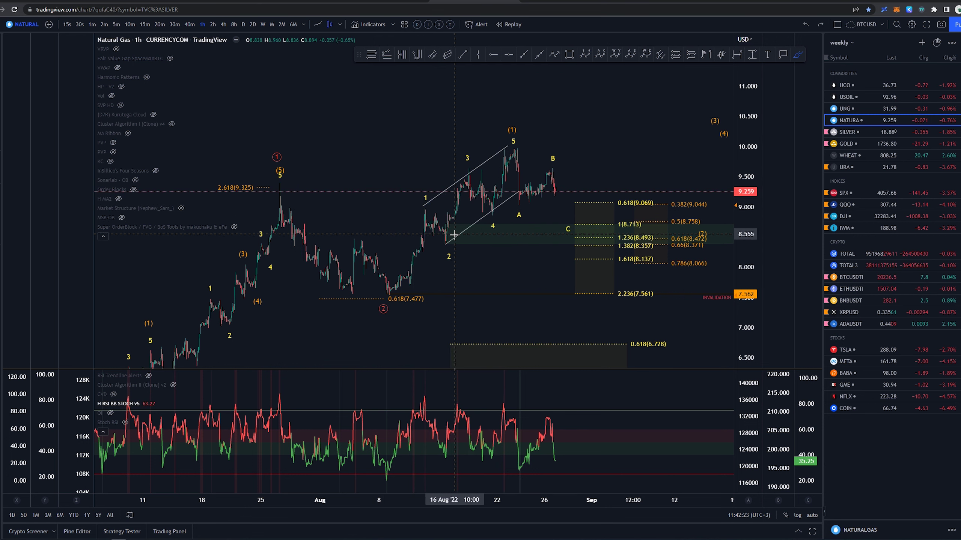
mouse_move(469, 166)
left_mouse_down()
mouse_move(452, 188)
mouse_move(441, 175)
mouse_move(392, 266)
mouse_move(415, 195)
left_mouse_up()
key("ctrl+z")
key("ctrl+z")
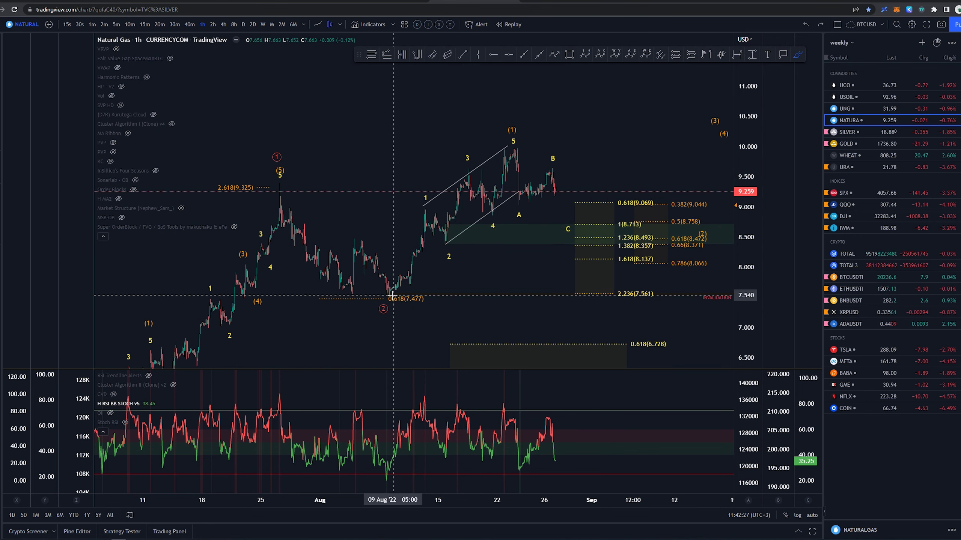
Brush the rise from the August low through yellow waves 1, 2 and 3, mark the channel's upper line and wave 4, and undo the extra marks
left_click_drag(393, 295, 433, 215)
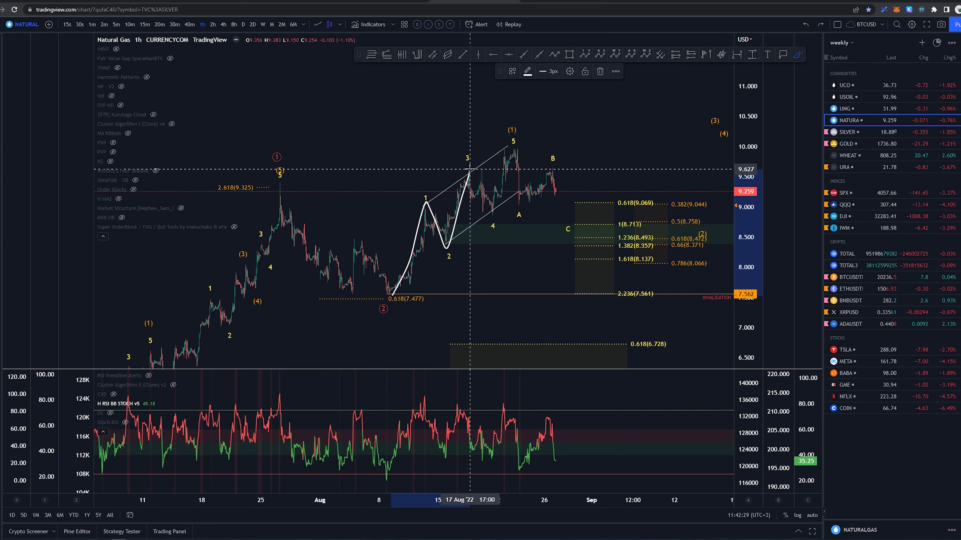
left_click_drag(421, 203, 497, 148)
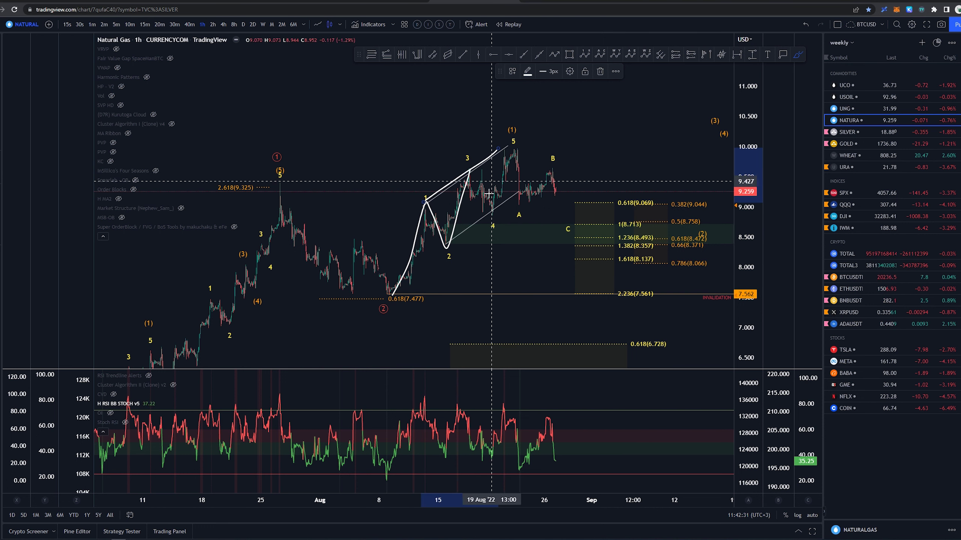
left_click_drag(450, 248, 515, 159)
key("ctrl+z")
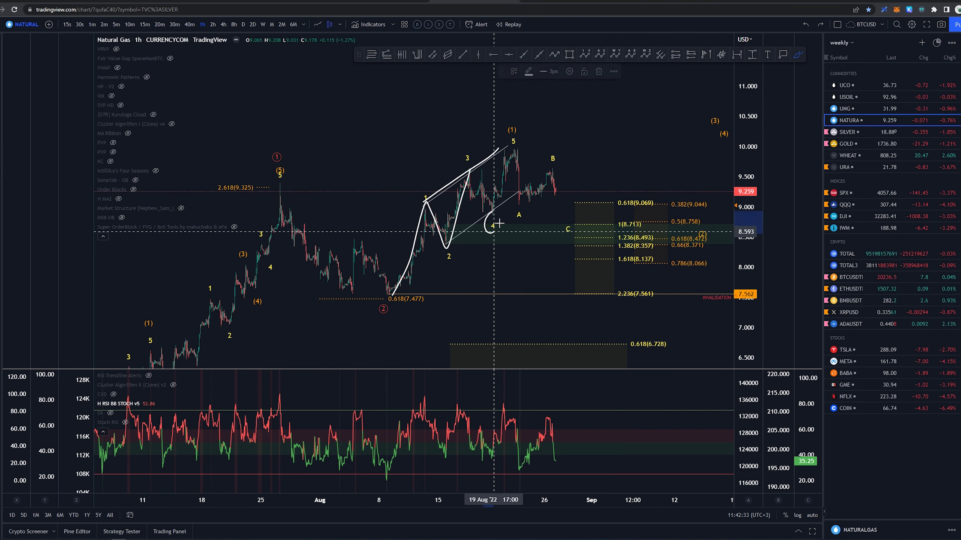
key("ctrl+z")
key("ctrl+z")
key("ctrl+z")
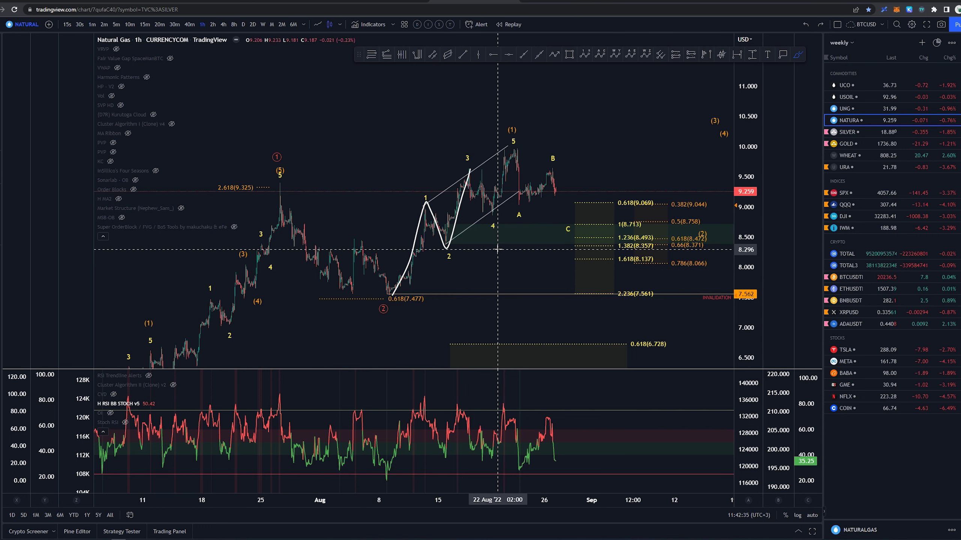
Brush an arc from the yellow wave 2 low to the current price, and undo it together with the traced waves
left_click_drag(442, 245, 555, 195)
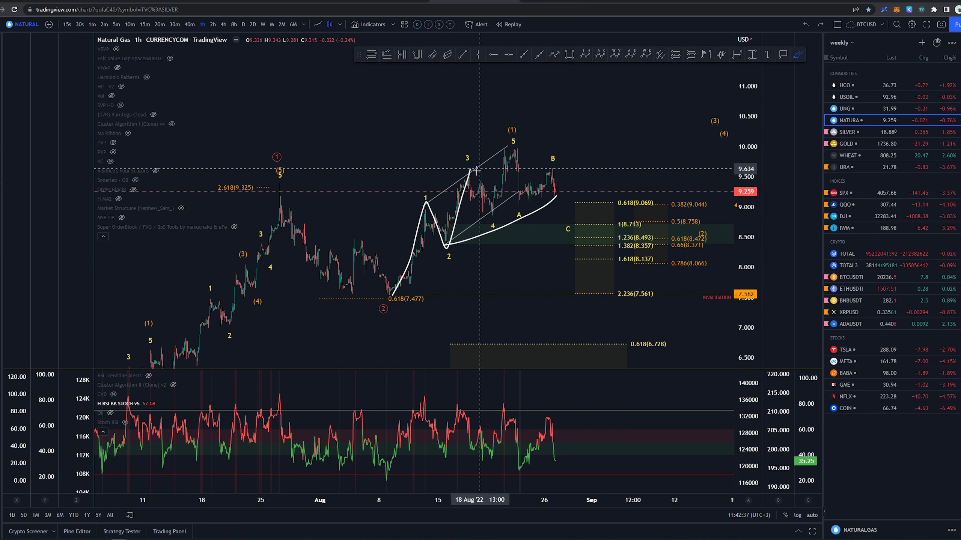
left_click_drag(461, 151, 463, 152)
key("ctrl+z")
key("ctrl+z")
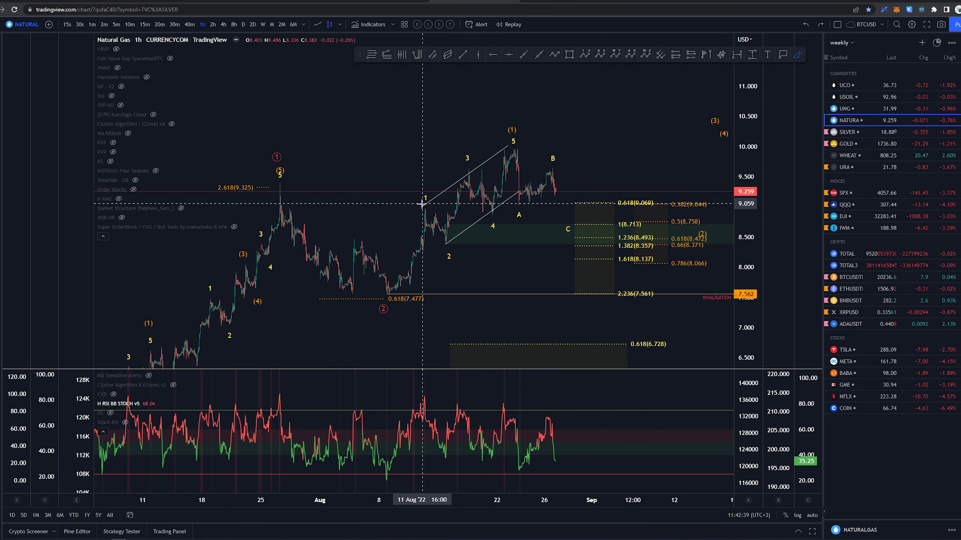
Circle yellow wave 1 and brush its leg up from the August low, undoing the strokes
left_click_drag(421, 205, 389, 296)
key("ctrl+z")
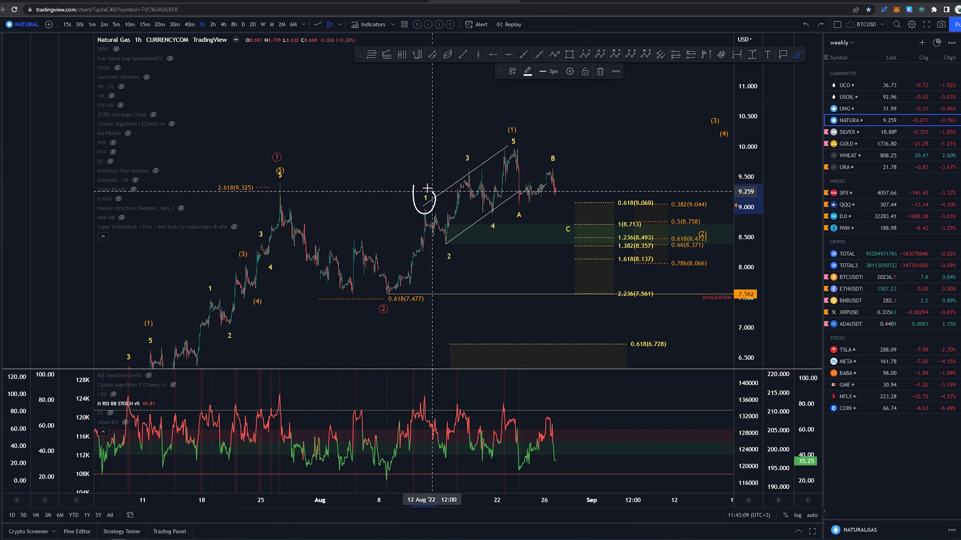
left_click_drag(393, 295, 425, 207)
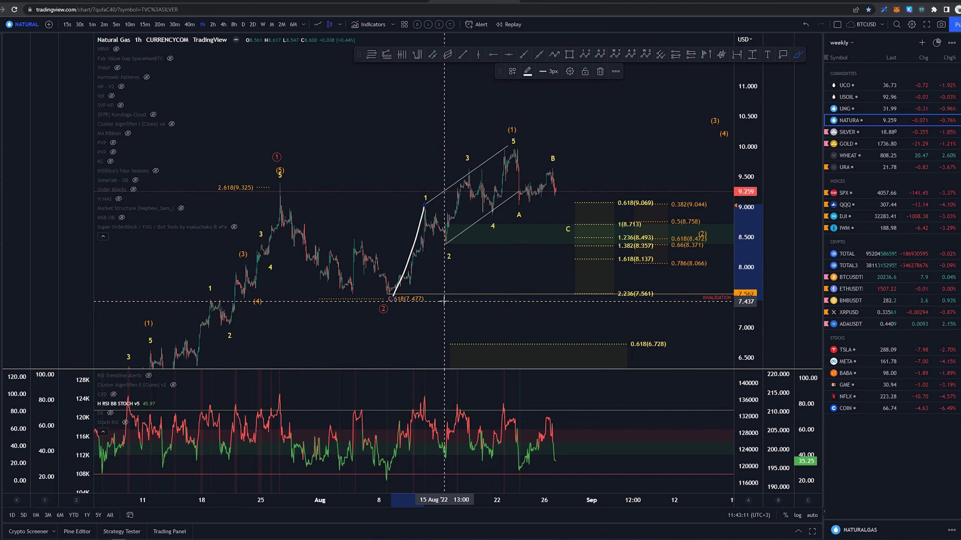
key("ctrl+z")
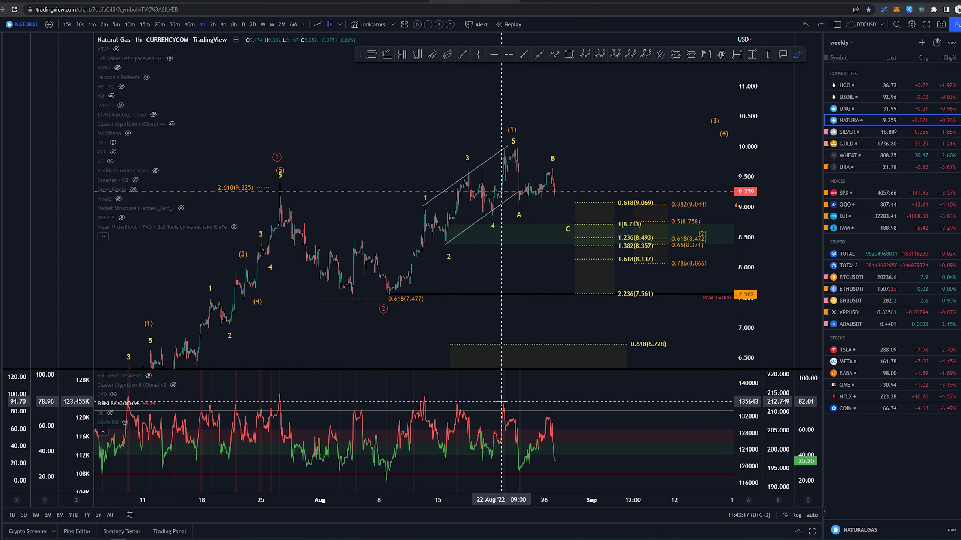
Brush a line across the RSI peaks of yellow waves 1 and 5, mark the short decline after the last peak, and undo both
left_click_drag(426, 397, 506, 400)
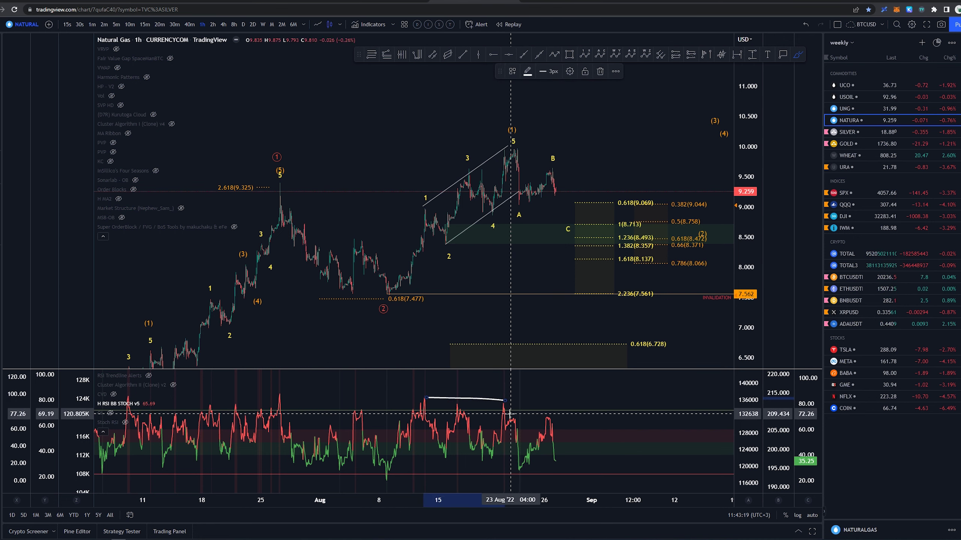
key("ctrl+z")
left_click_drag(428, 397, 520, 415)
key("Escape")
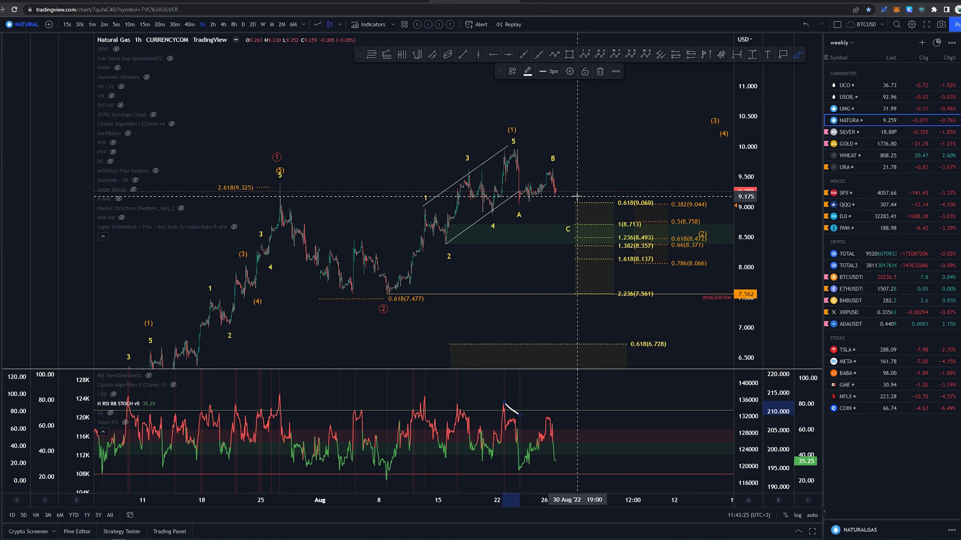
key("ctrl+z")
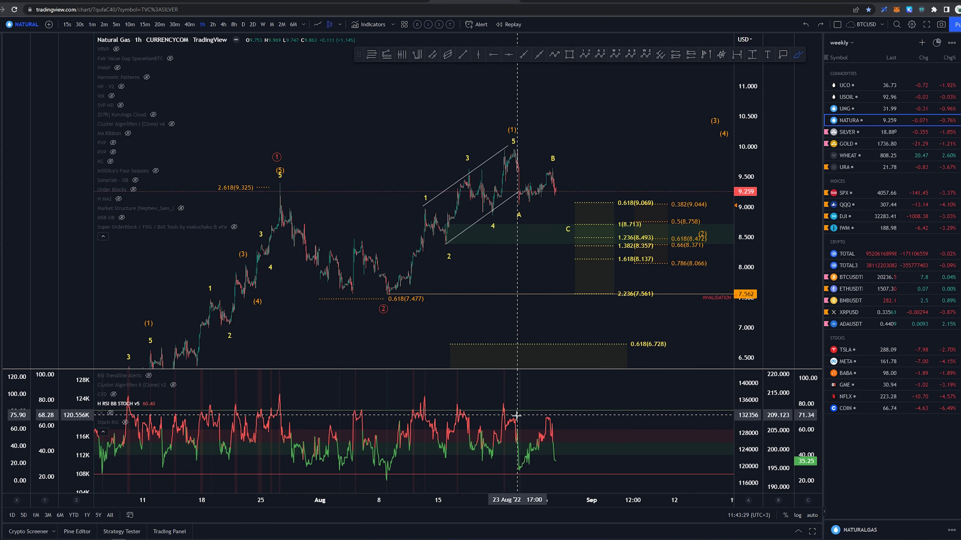
Trace the A-B-C swings on the RSI and the projected price drop from B to C with the brush, undoing the strokes
mouse_move(515, 415)
left_mouse_down()
mouse_move(519, 450)
mouse_move(545, 415)
mouse_move(558, 468)
left_mouse_up()
key("ctrl+z")
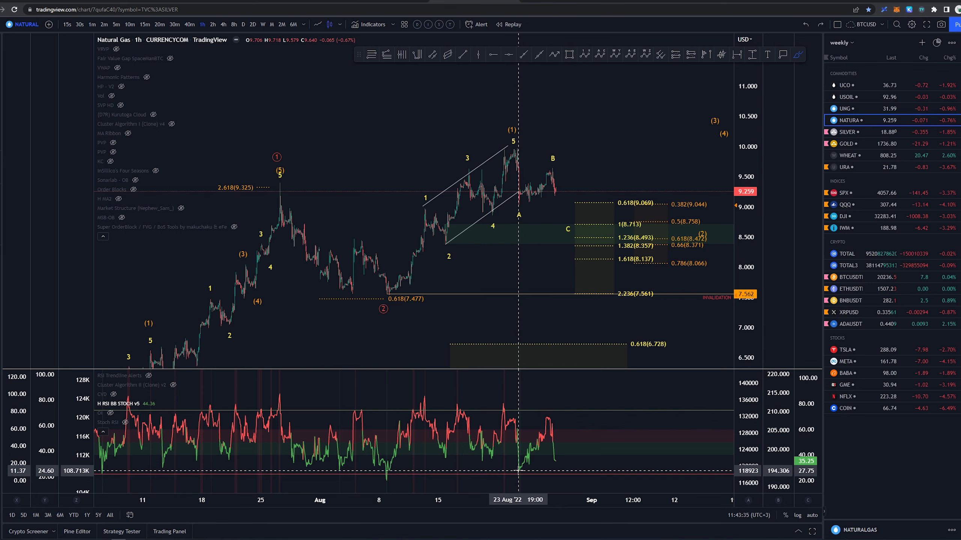
left_click_drag(552, 174, 567, 228)
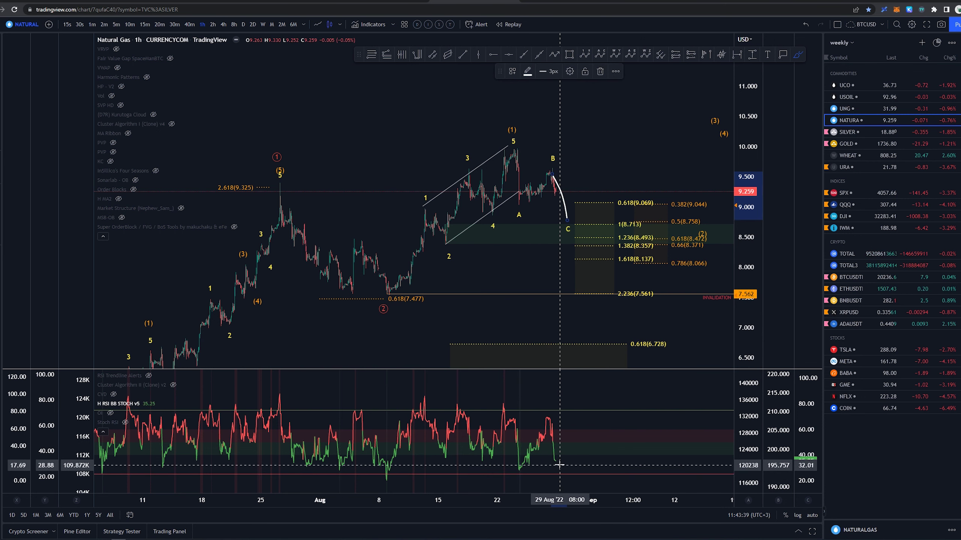
mouse_move(505, 409)
left_mouse_down()
mouse_move(525, 465)
mouse_move(534, 451)
mouse_move(567, 468)
left_mouse_up()
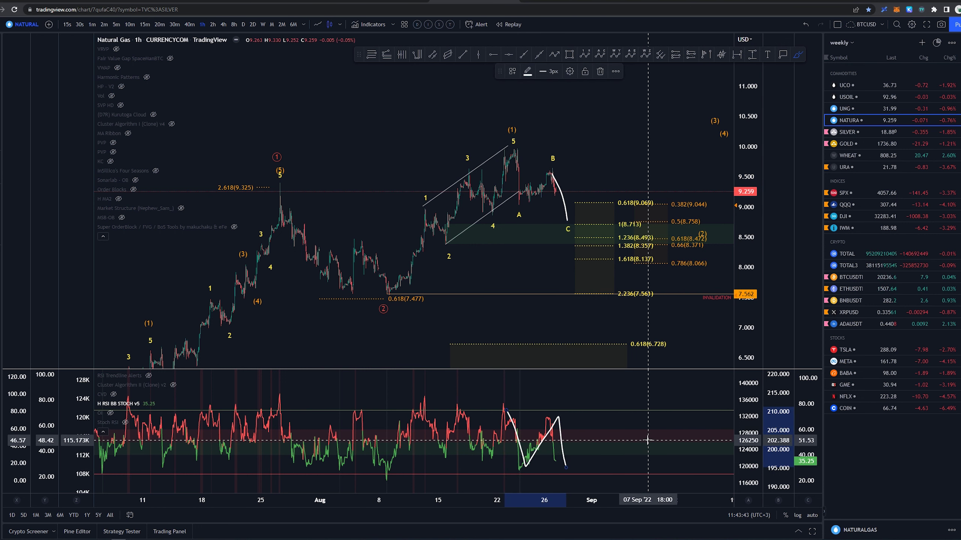
key("ctrl+z")
key("ctrl+z")
key("Escape")
Try moving the orange wave (2) label back beside the yellow C label, and undo the move
scroll(634, 130, "down", 3)
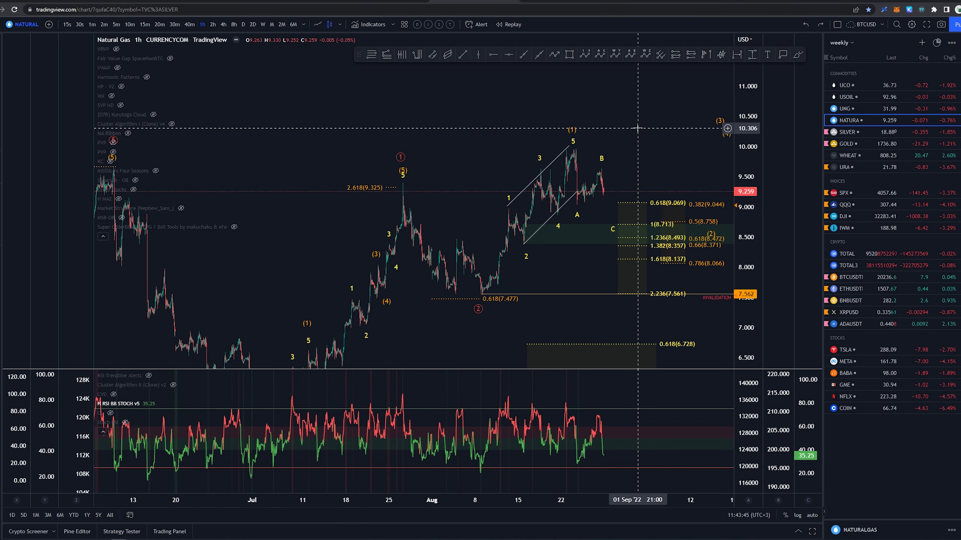
left_click_drag(636, 129, 524, 131)
left_click_drag(599, 234, 498, 235)
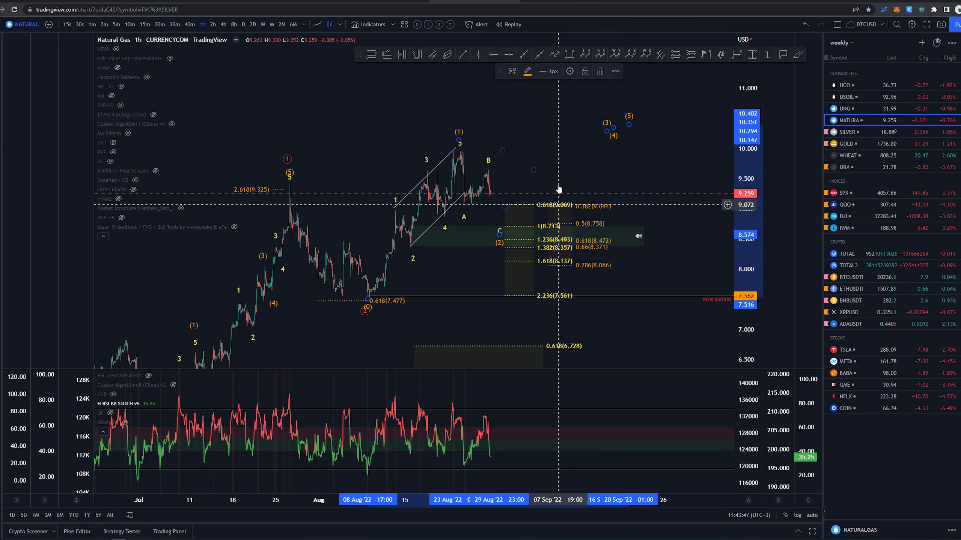
key("ctrl+z")
Enlarge the August rise, brush around the wave (2) targets and along the rise from the August low to yellow wave 5, and remove the marks
left_click_drag(742, 243, 742, 139)
scroll(545, 153, "up", 3)
left_click_drag(541, 153, 655, 171)
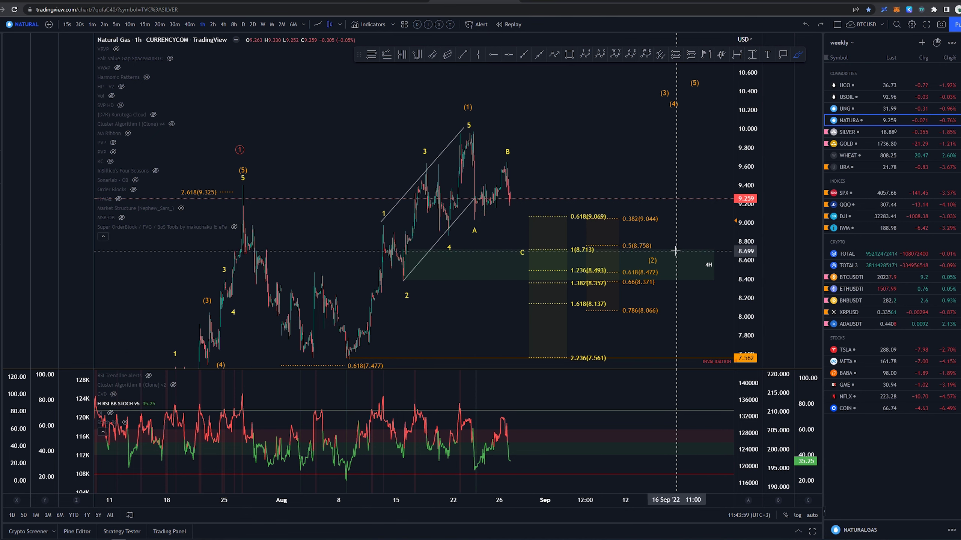
mouse_move(657, 243)
left_mouse_down()
mouse_move(565, 237)
mouse_move(581, 239)
left_mouse_up()
key("Delete")
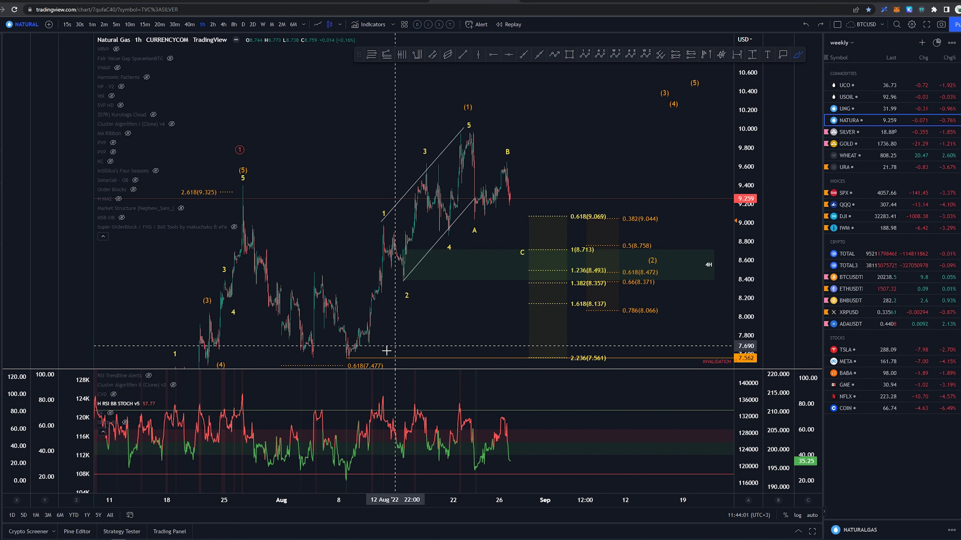
left_click_drag(346, 358, 468, 133)
key("Delete")
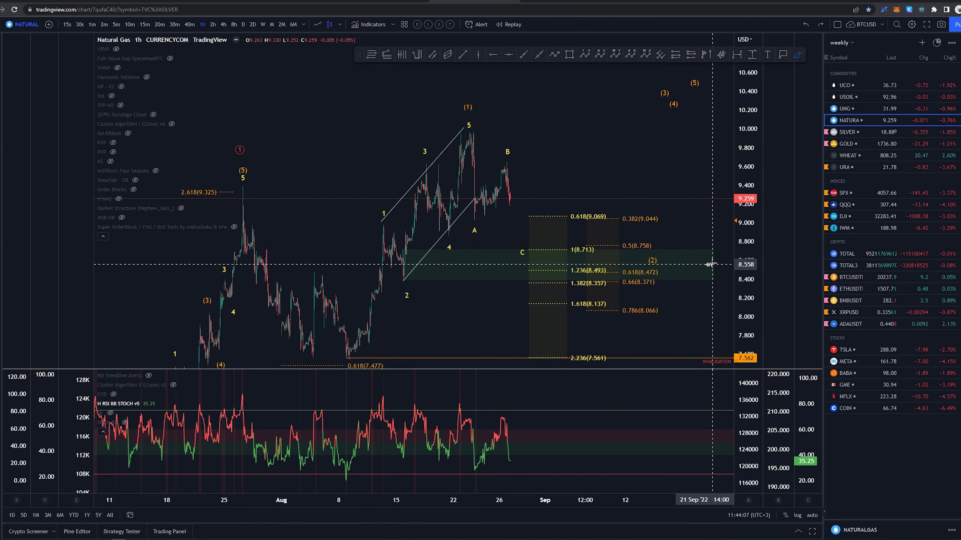
Brush over the green 4H zone and trace the A-B-C correction from yellow wave 5 toward the 0.618 (9.069) target
mouse_move(716, 247)
left_mouse_down()
mouse_move(409, 249)
mouse_move(409, 284)
left_mouse_up()
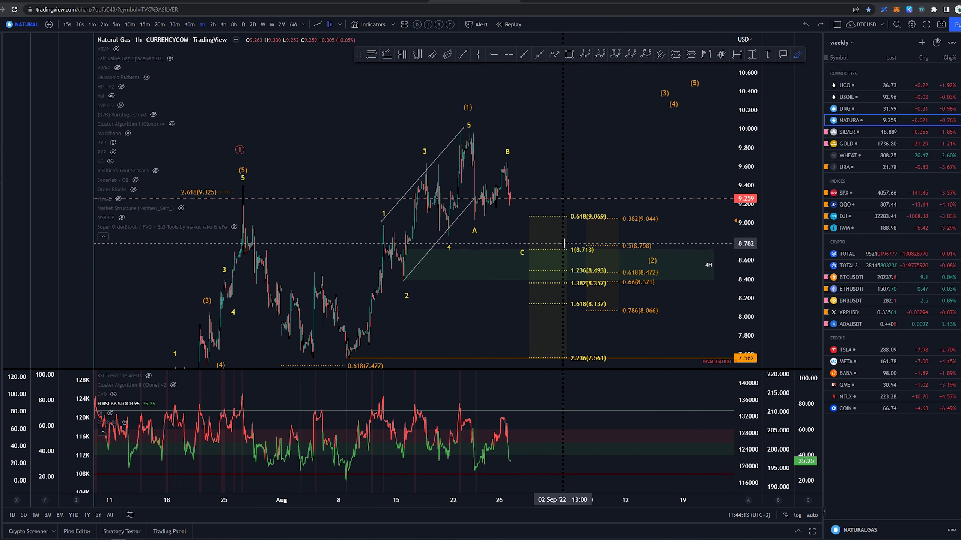
mouse_move(577, 242)
left_mouse_down()
mouse_move(561, 256)
mouse_move(590, 244)
left_mouse_up()
key("ctrl+z")
left_click_drag(475, 135, 518, 251)
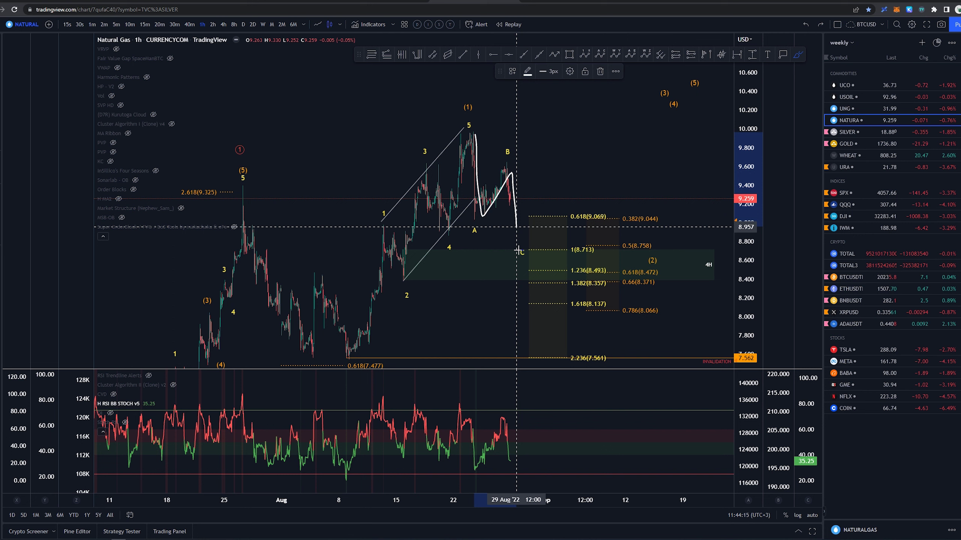
mouse_move(574, 211)
left_mouse_down()
mouse_move(665, 228)
mouse_move(544, 212)
left_mouse_up()
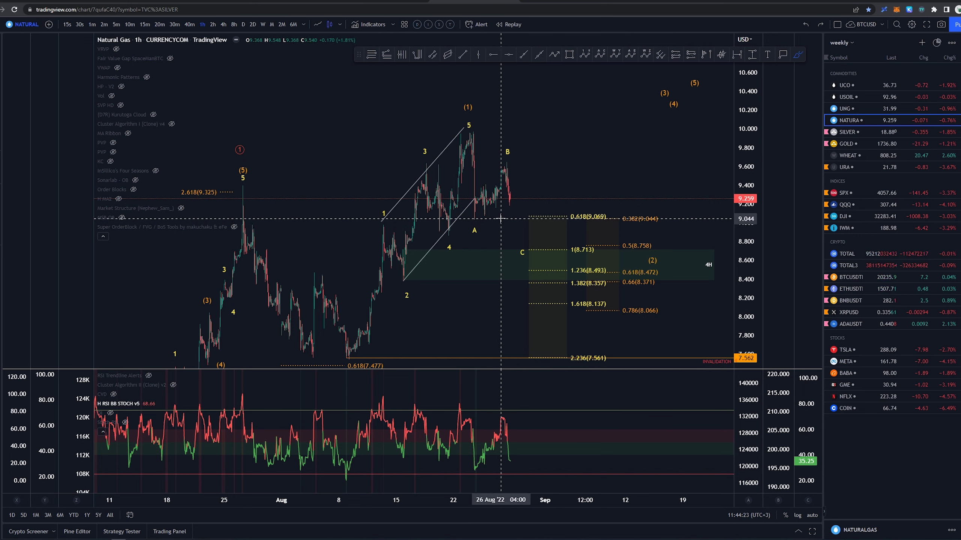
Circle the August low near the 0.618 (7.477) level and mark the wave A low with the brush, removing both marks
left_click_drag(343, 360, 377, 361)
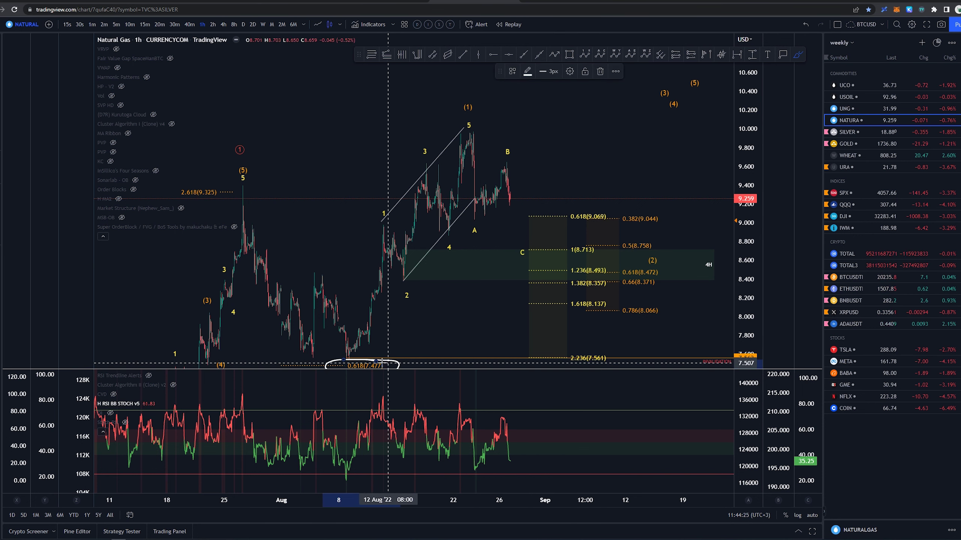
key("Delete")
left_click_drag(421, 323, 409, 319)
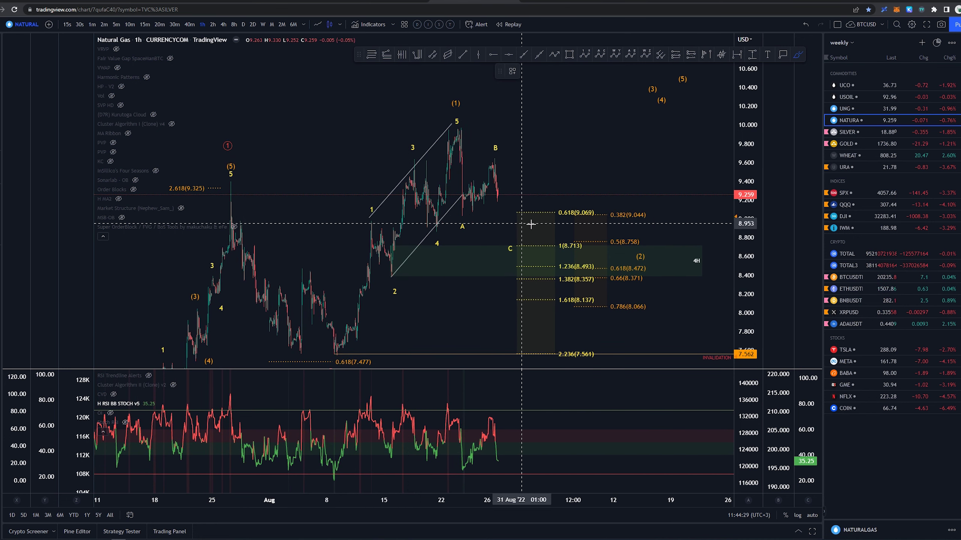
left_click_drag(463, 214, 462, 213)
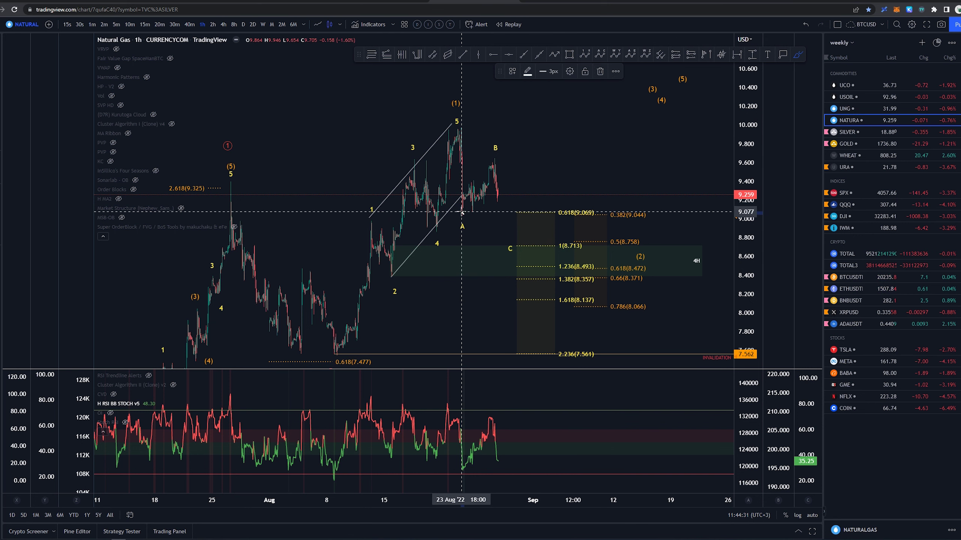
key("ctrl+z")
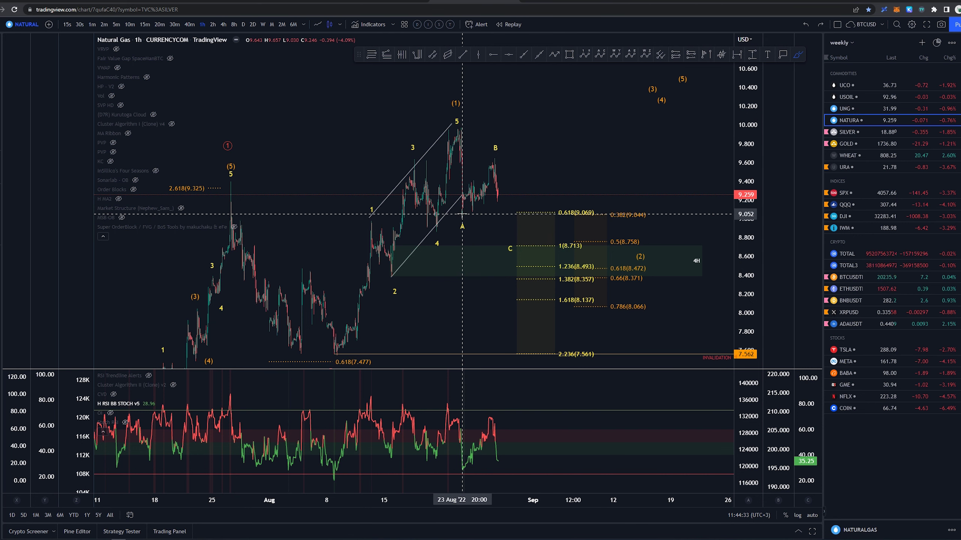
Mark the 0.618 (9.069) and 0.382 (9.044) levels with the brush and outline the lower target cluster around the green zone
left_click_drag(572, 205, 540, 208)
key("ctrl+z")
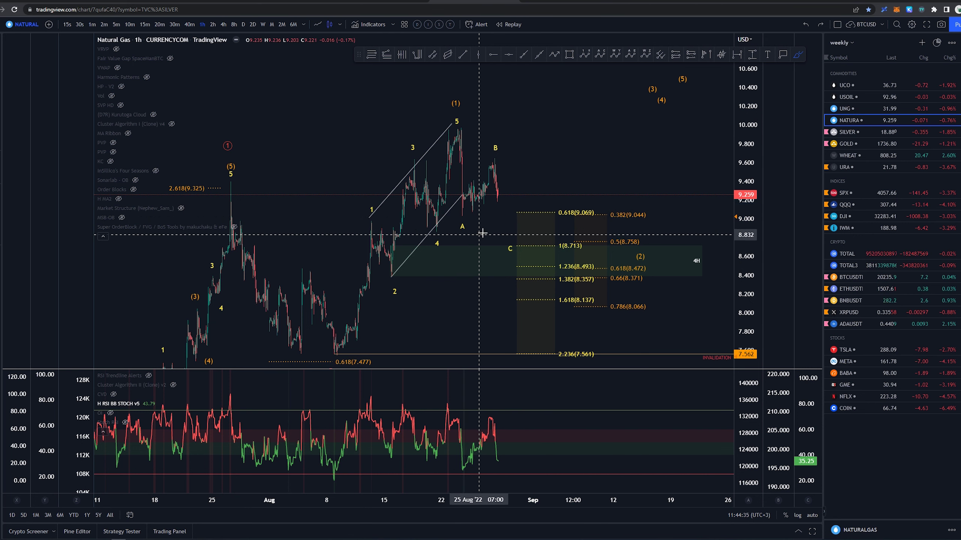
left_click_drag(613, 204, 507, 195)
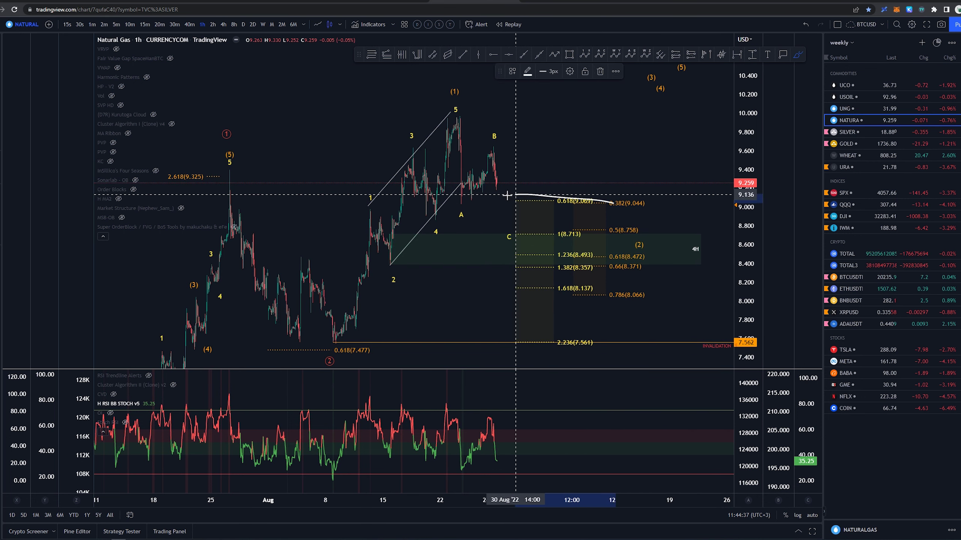
left_click_drag(496, 239, 621, 268)
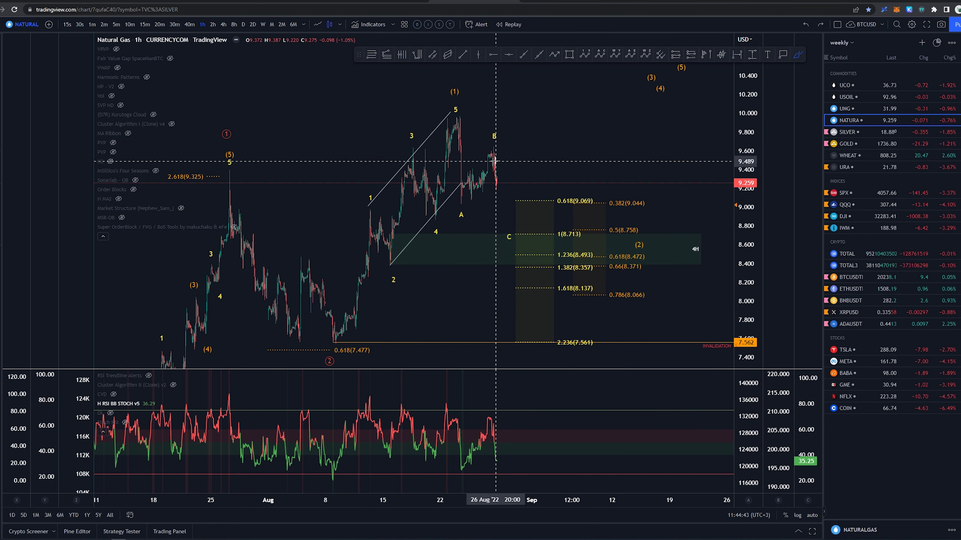
Sketch the projected fall from B to C with a small bounce and turn upward, and undo the strokes
left_click_drag(494, 161, 507, 213)
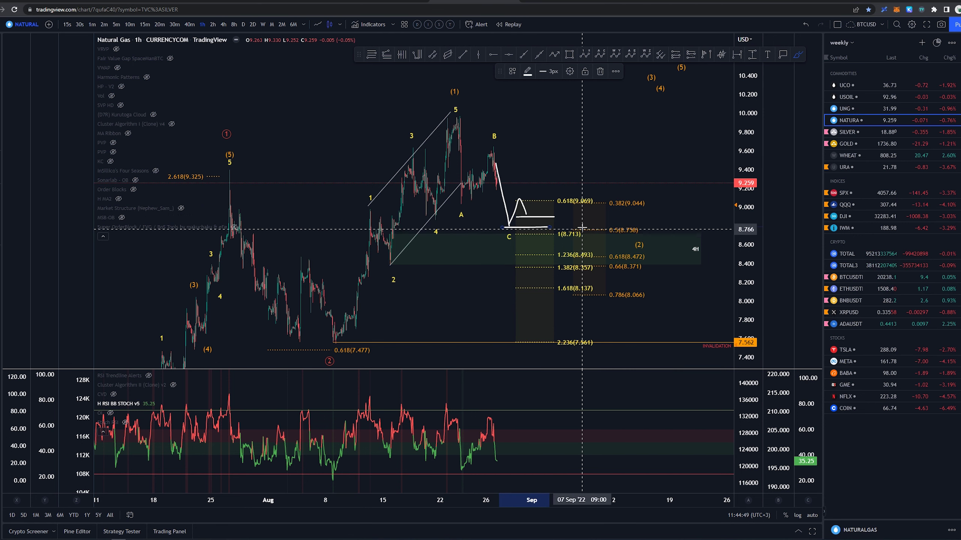
key("ctrl+z")
key("ctrl+z")
mouse_move(527, 215)
left_mouse_down()
mouse_move(534, 171)
mouse_move(546, 175)
left_mouse_up()
key("ctrl+z")
Examine the wider Natural Gas wave count from the spring rise and July low to the 0.618 (6.728) projection zone
scroll(619, 192, "down", 3)
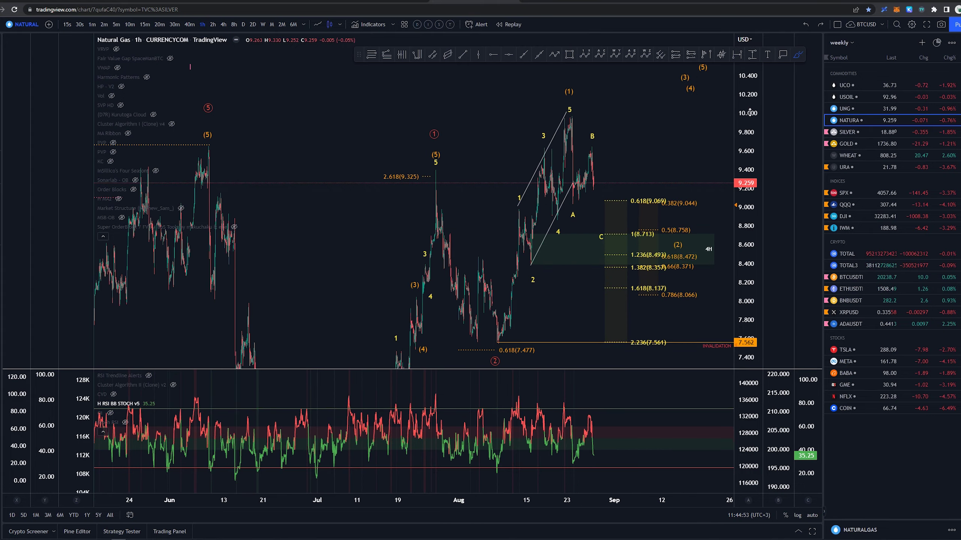
left_click_drag(750, 113, 749, 181)
scroll(499, 318, "down", 4)
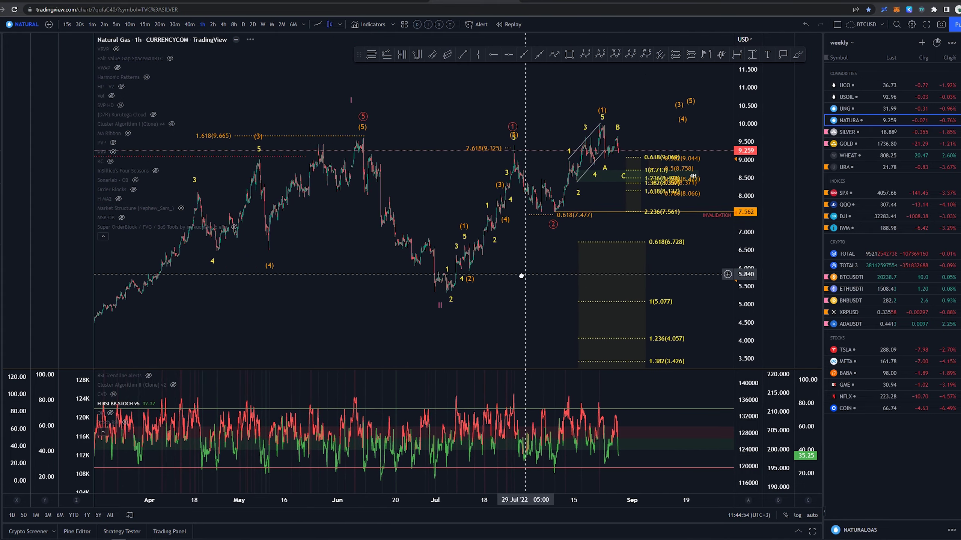
left_click_drag(521, 276, 477, 320)
left_click_drag(752, 295, 749, 268)
scroll(677, 316, "up", 2)
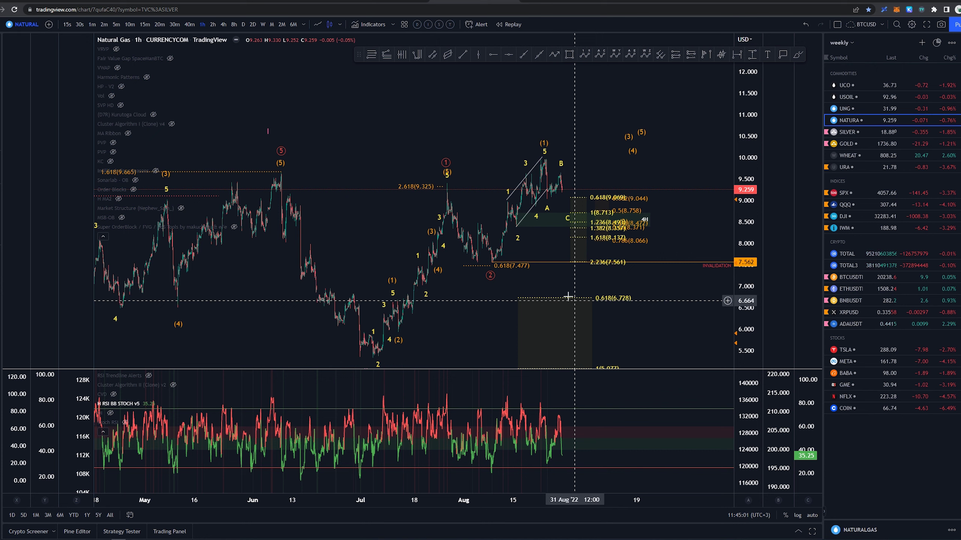
middle_click(376, 342)
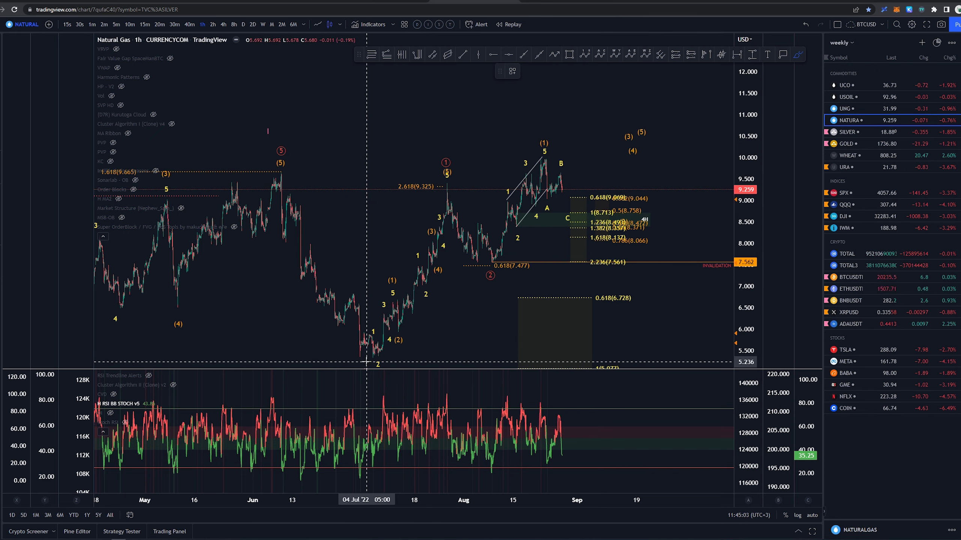
Trace the Natural Gas advance from the July low to the wave (1) high, sketch a projected path from that high, and remove both strokes
mouse_move(366, 362)
left_mouse_down()
mouse_move(392, 292)
mouse_move(404, 311)
mouse_move(448, 182)
mouse_move(489, 262)
mouse_move(548, 161)
left_mouse_up()
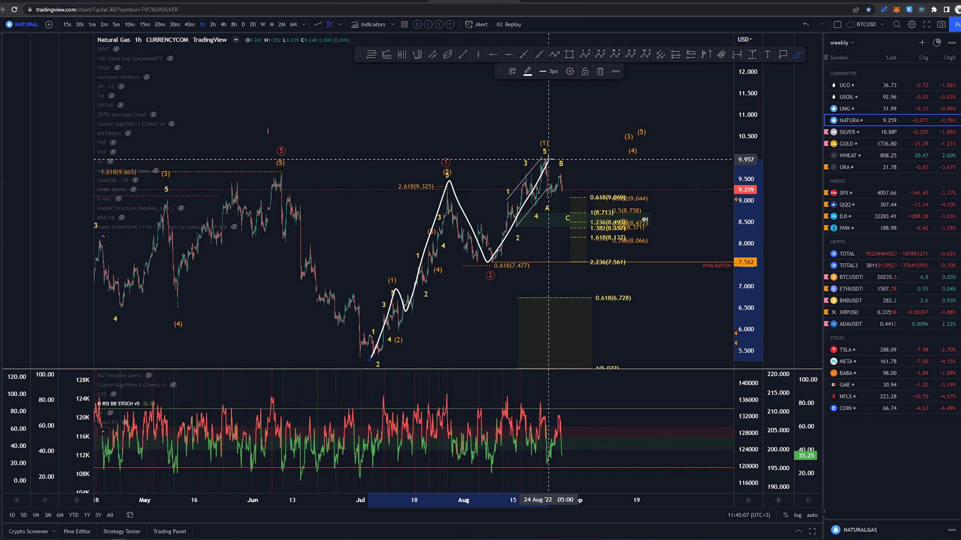
key("ctrl+z")
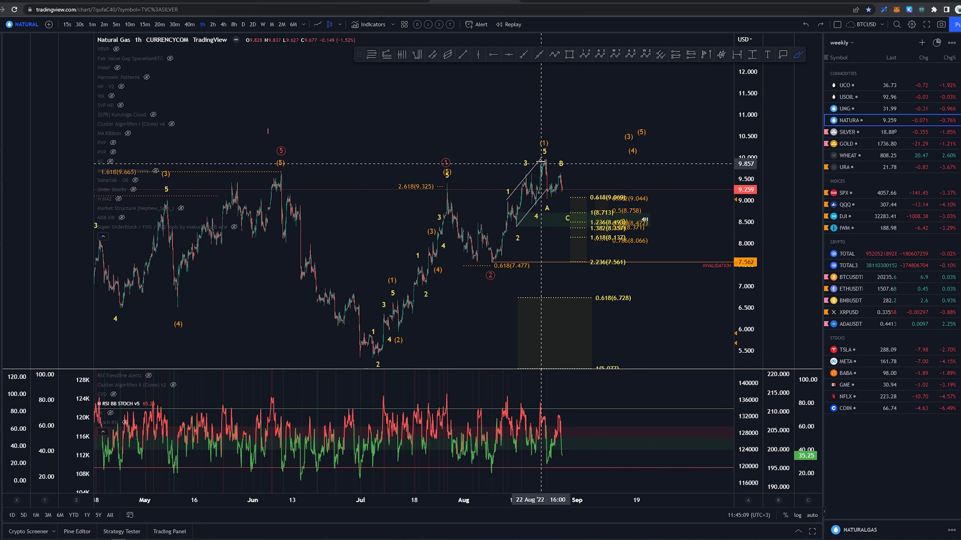
mouse_move(543, 152)
left_mouse_down()
mouse_move(618, 315)
mouse_move(643, 296)
mouse_move(631, 294)
left_mouse_up()
key("Delete")
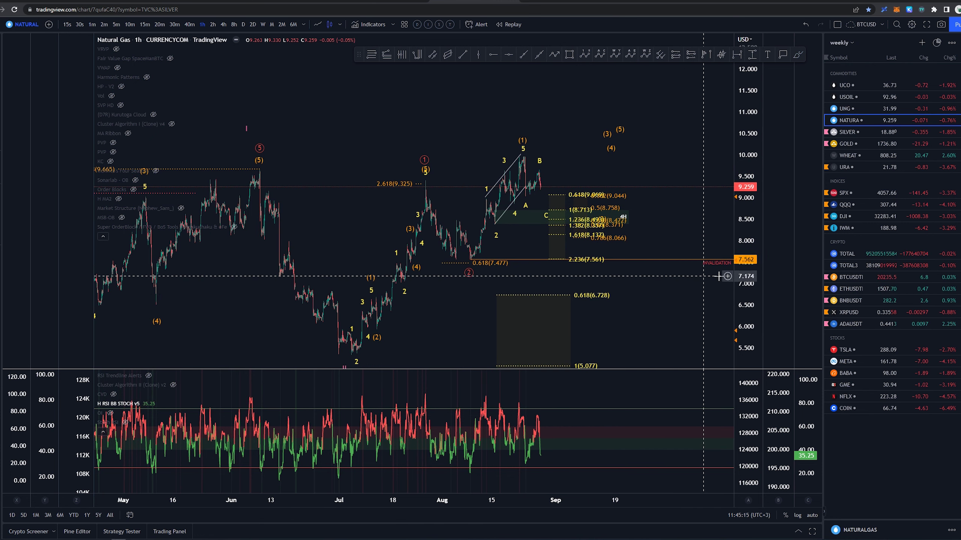
Mark the start of the green 4H zone near wave 2 with the brush and delete the stroke
left_click_drag(747, 276, 745, 230)
key("alt+b")
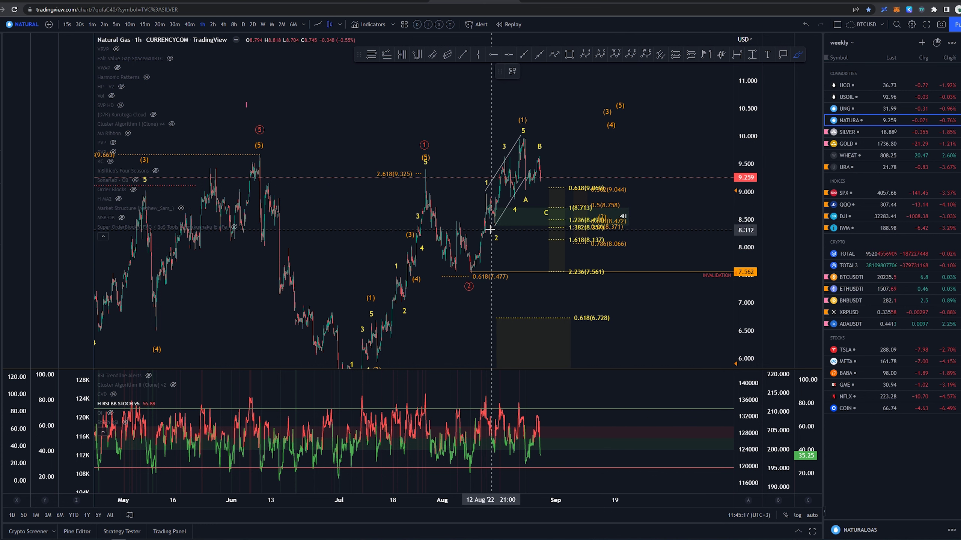
left_click_drag(490, 229, 532, 228)
key("Delete")
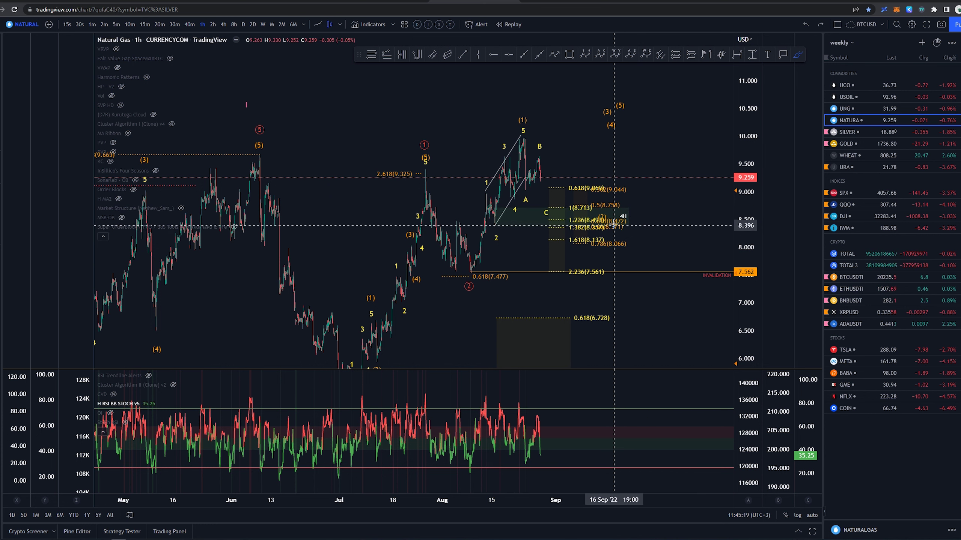
Shift the orange Fibonacci retracement forward in time so its labels stand clear of the yellow projection levels
scroll(643, 236, "right", 5)
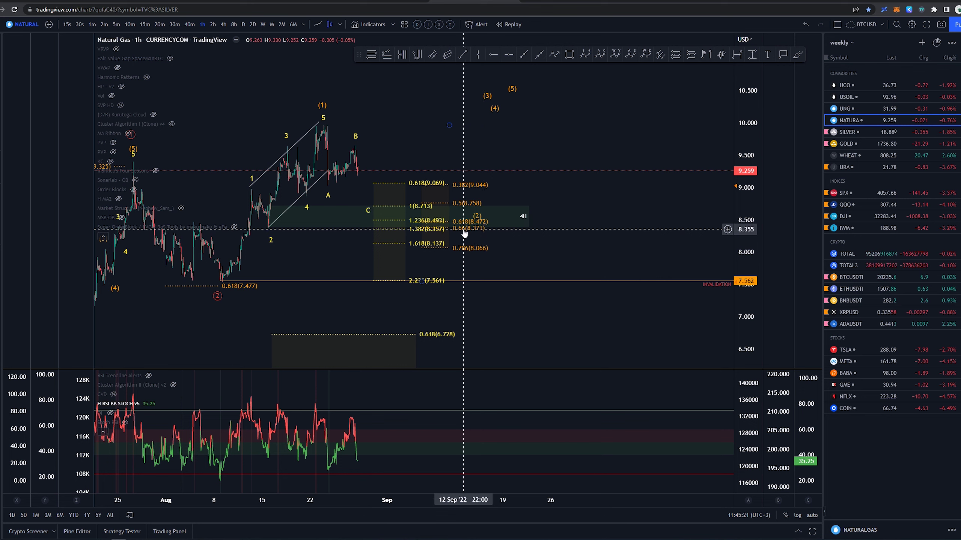
mouse_move(464, 229)
left_mouse_down()
mouse_move(491, 229)
mouse_move(502, 250)
mouse_move(493, 223)
mouse_move(452, 227)
left_mouse_up()
key("ctrl+z")
key("ctrl+z")
key("ctrl+y")
key("alt+b")
key("Delete")
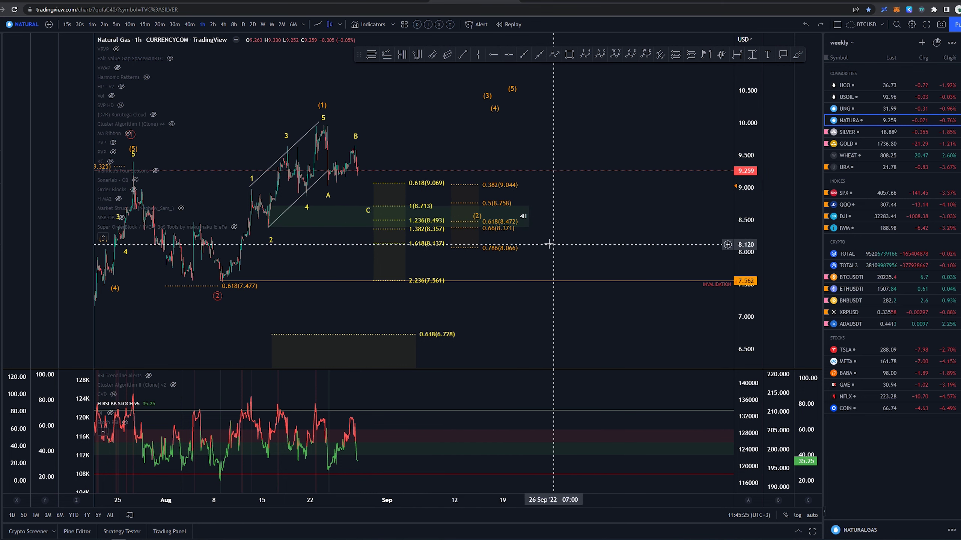
Trace the rise from the circled wave 2 low to the wave (1) high with the brush and undo it
left_click_drag(548, 244, 628, 244)
scroll(592, 253, "down", 3)
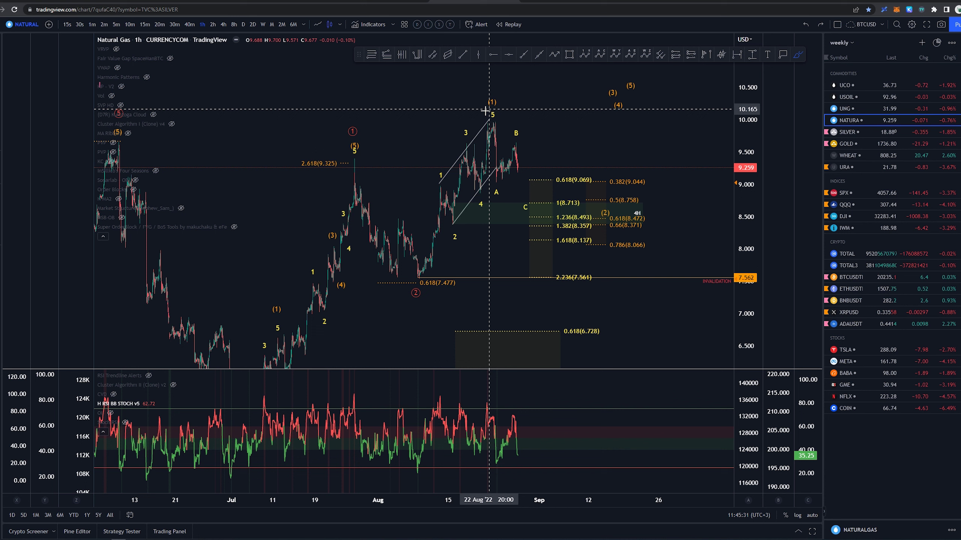
left_click_drag(419, 275, 487, 129)
key("ctrl+z")
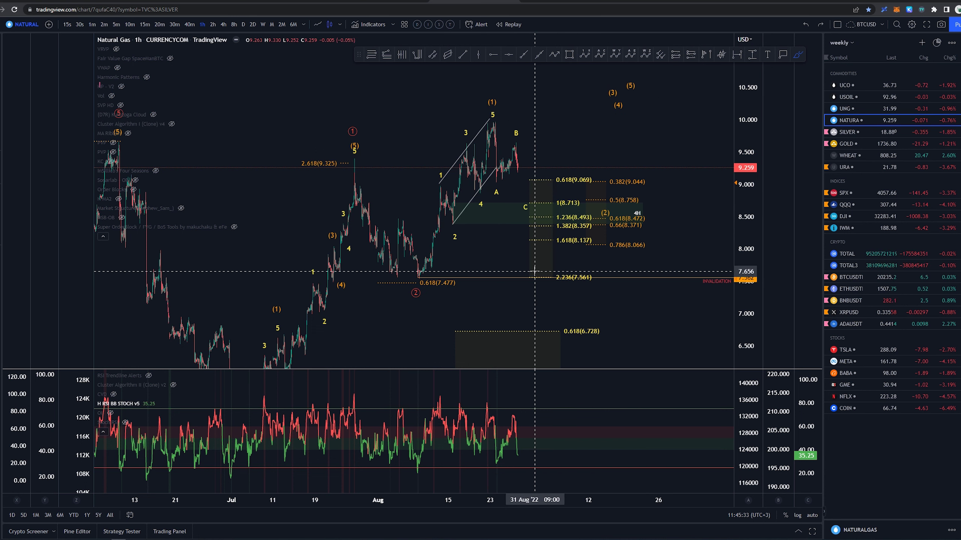
Circle the August low and the invalidation label, retrace the rise from that low to wave 5, and undo the strokes
left_click_drag(440, 271, 447, 281)
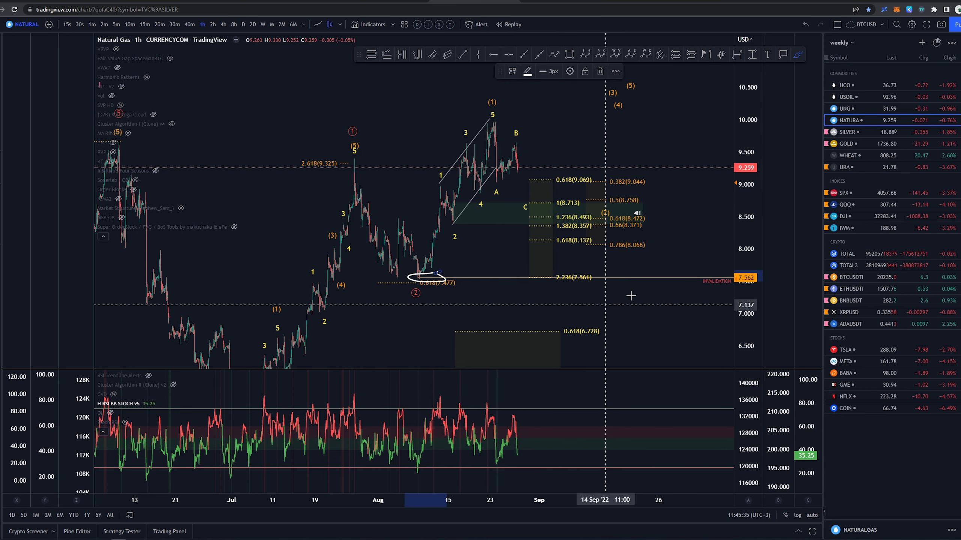
key("ctrl+z")
left_click_drag(699, 273, 688, 274)
key("ctrl+z")
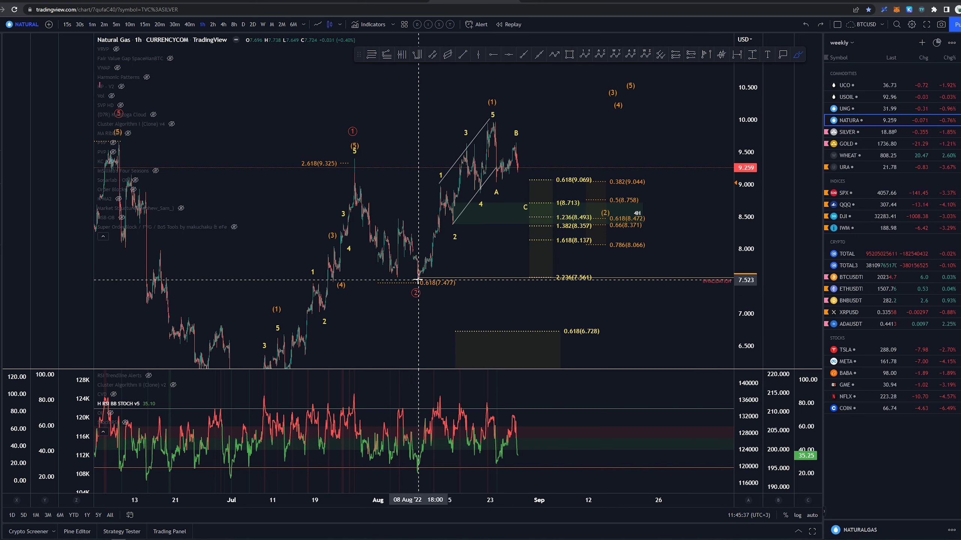
left_click_drag(421, 278, 491, 128)
key("ctrl+z")
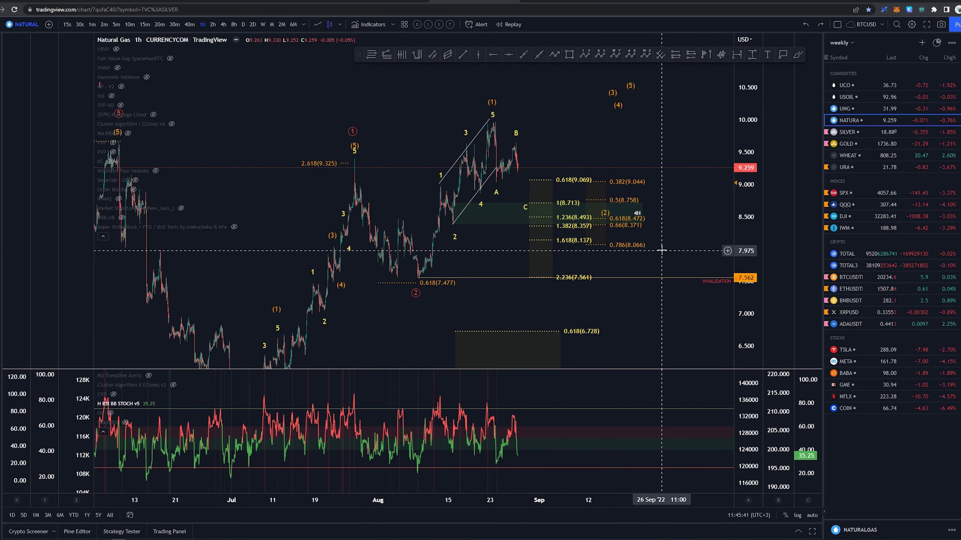
Switch to the Silver chart, trace the rise from the July low and the August w-x-y decline, and undo the strokes
left_click_drag(598, 129, 604, 165)
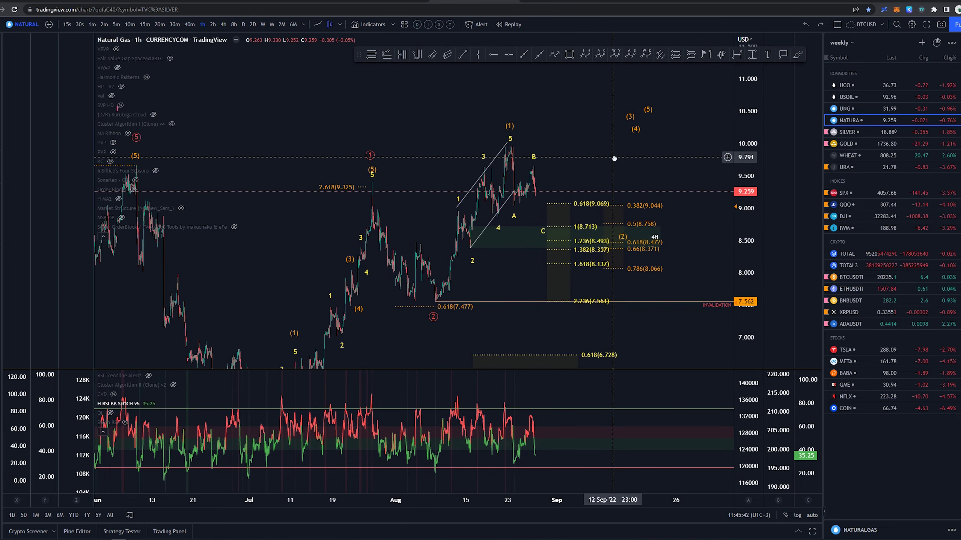
key("Down")
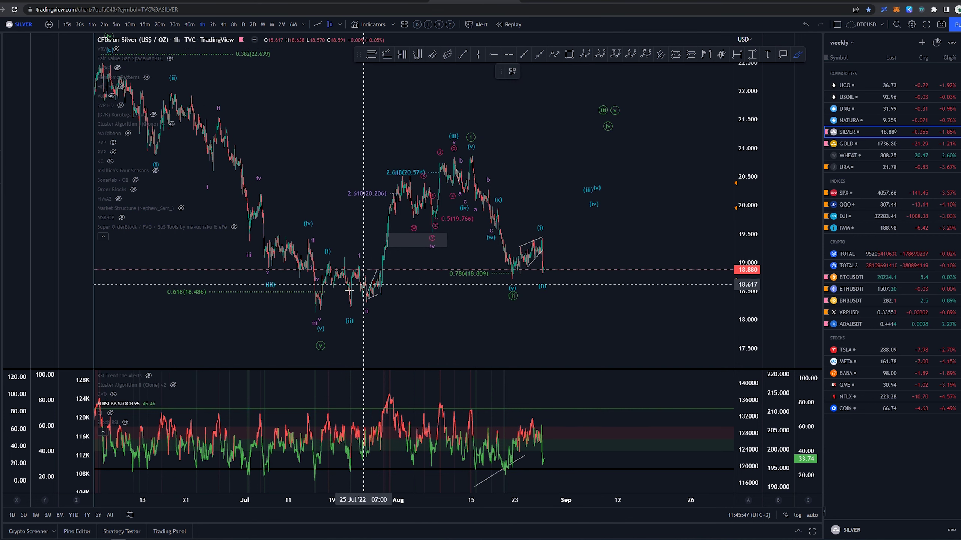
mouse_move(313, 313)
left_mouse_down()
mouse_move(350, 296)
mouse_move(424, 193)
mouse_move(469, 187)
mouse_move(477, 151)
mouse_move(496, 139)
mouse_move(471, 127)
mouse_move(515, 275)
left_mouse_up()
key("ctrl+z")
key("ctrl+z")
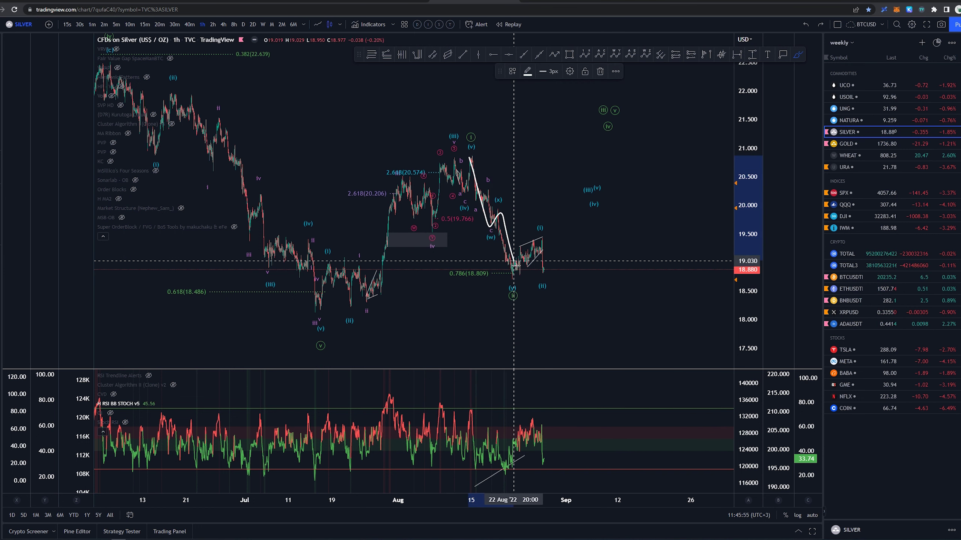
key("ctrl+z")
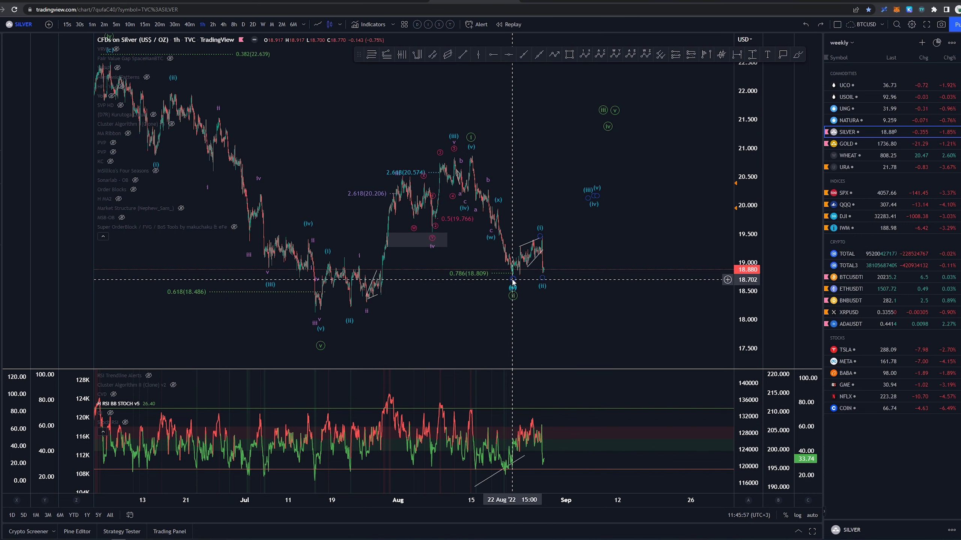
Place a trend-based Fibonacci time projection on Silver from the mid-July low to the mid-August high
left_click_drag(511, 163, 494, 145)
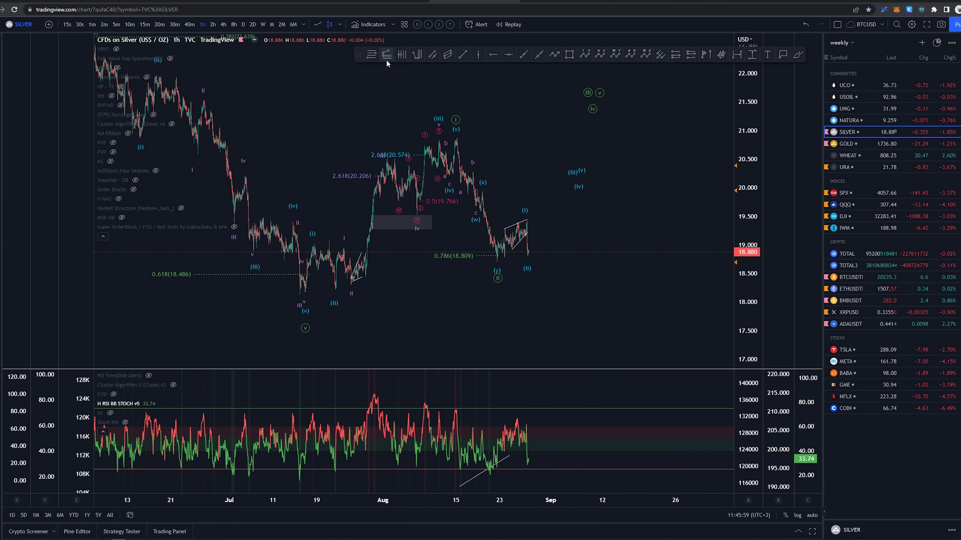
left_click(299, 321)
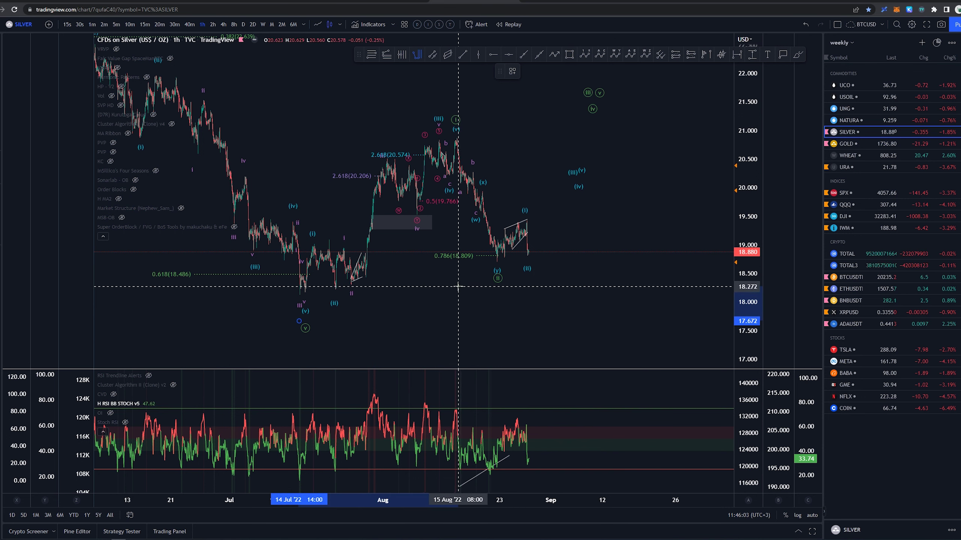
left_click(456, 286)
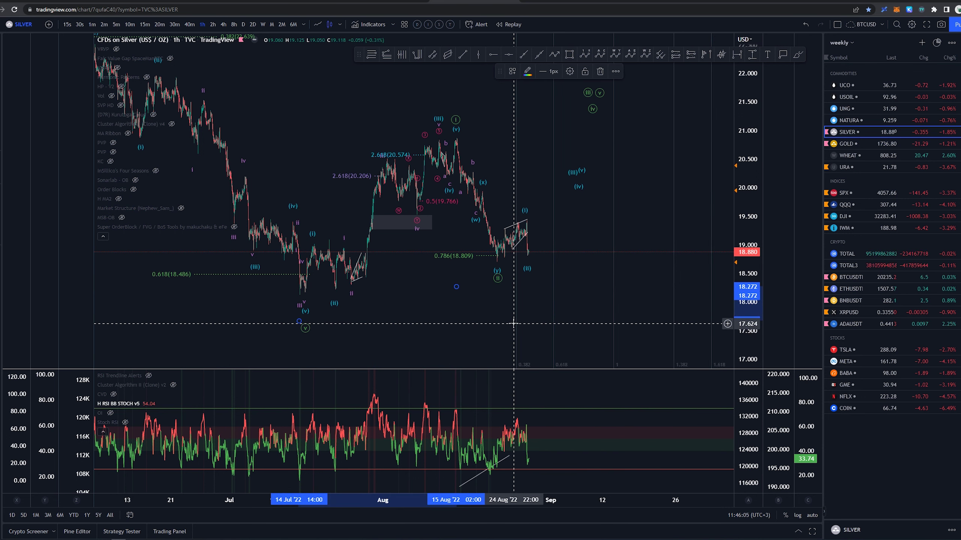
Circle the low at 0.786 (18.809), undo the circle, and sketch a rise, pullback, higher peak and stepped decline from that low
left_click(798, 55)
left_click_drag(495, 254, 492, 259)
key("ctrl+z")
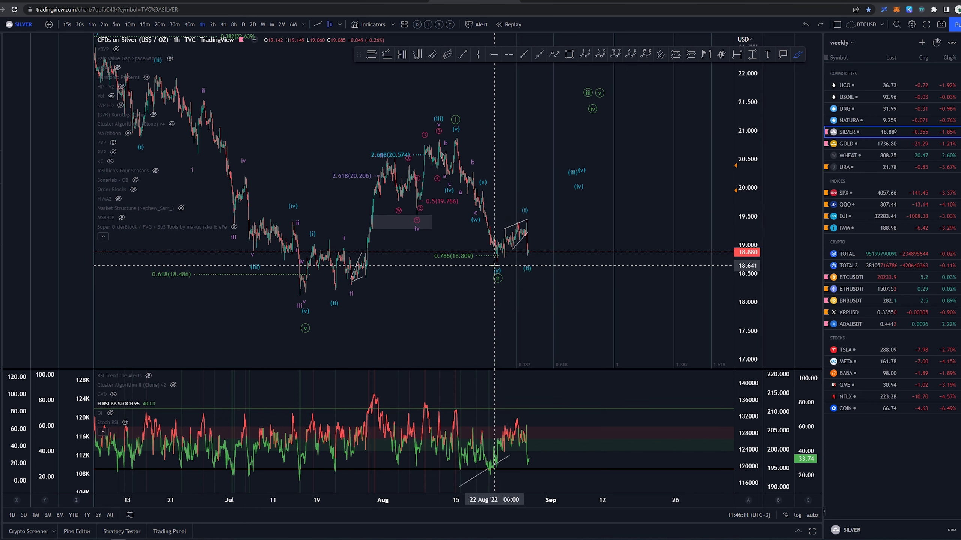
mouse_move(493, 265)
left_mouse_down()
mouse_move(526, 221)
mouse_move(537, 254)
mouse_move(568, 168)
mouse_move(622, 215)
mouse_move(645, 270)
mouse_move(633, 270)
left_mouse_up()
key("ctrl+z")
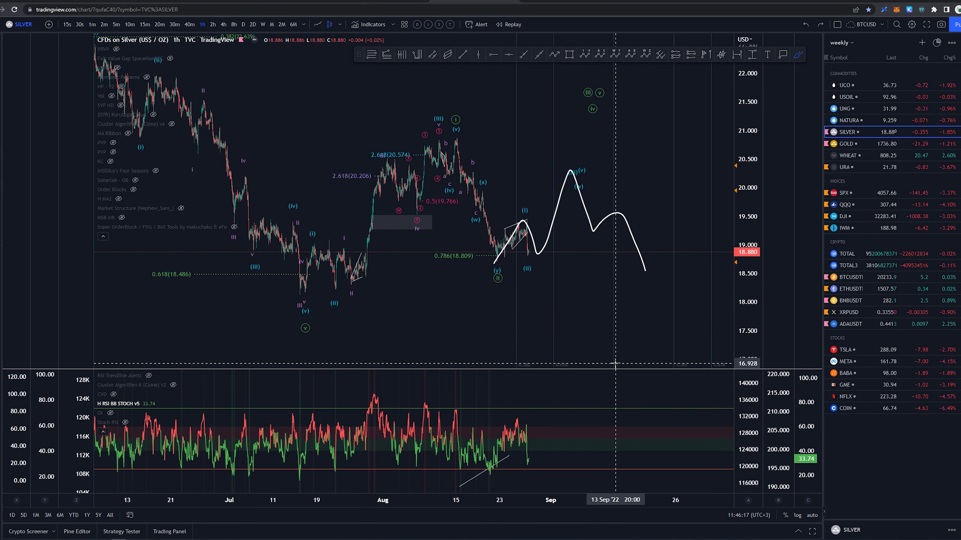
Circle the area below wave (i) and the 0.382 time marker, trace the decline from (v) to (y), and undo all brush strokes
left_click_drag(517, 264, 520, 276)
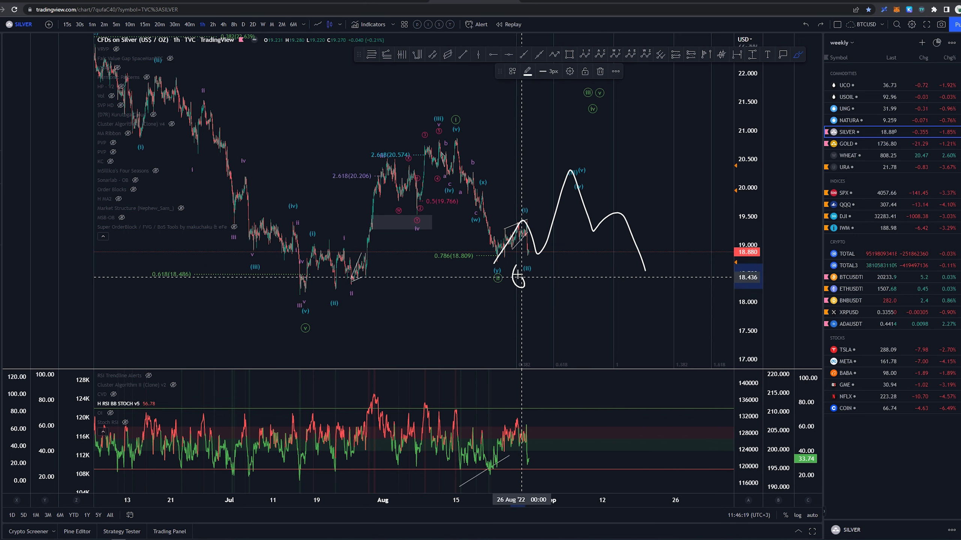
key("ctrl+z")
left_click_drag(517, 359, 514, 363)
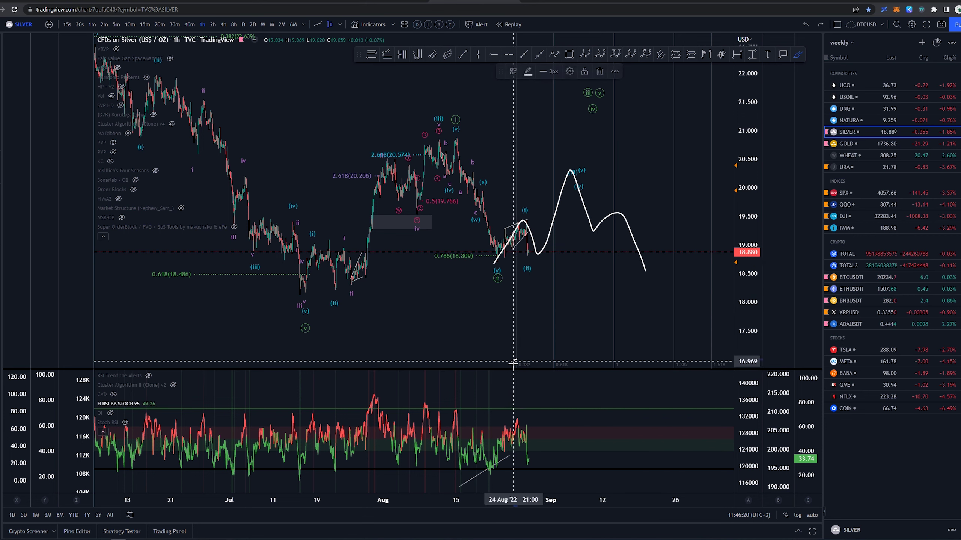
key("ctrl+z")
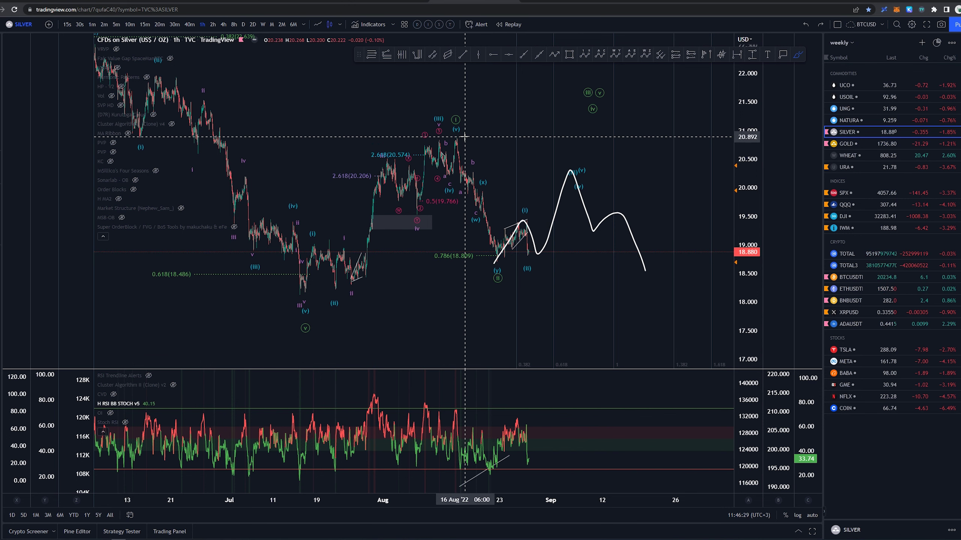
left_click_drag(465, 138, 500, 249)
key("ctrl+z")
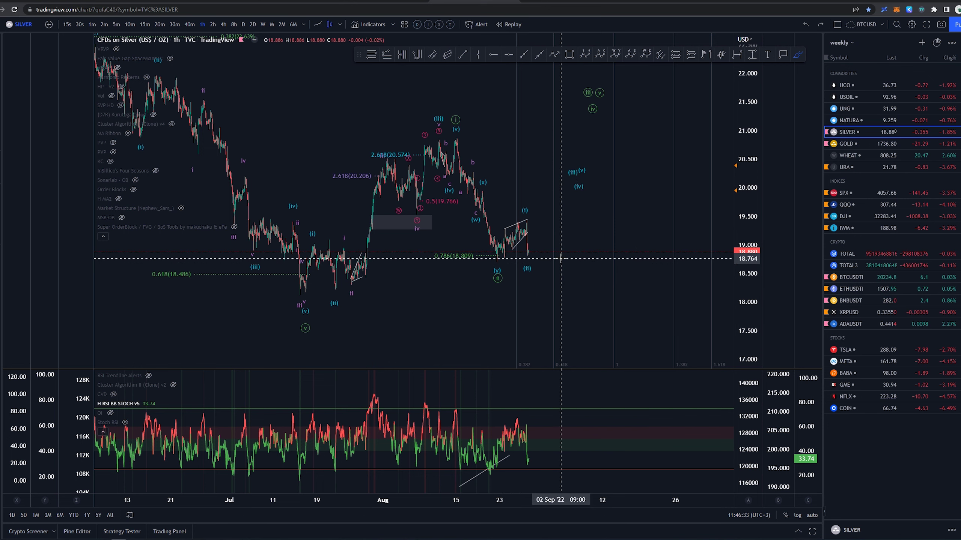
Trace the rise into wave (i) and the drop to (ii), undo it, and mark two short horizontal levels beside (ii)
scroll(567, 226, "left", 3)
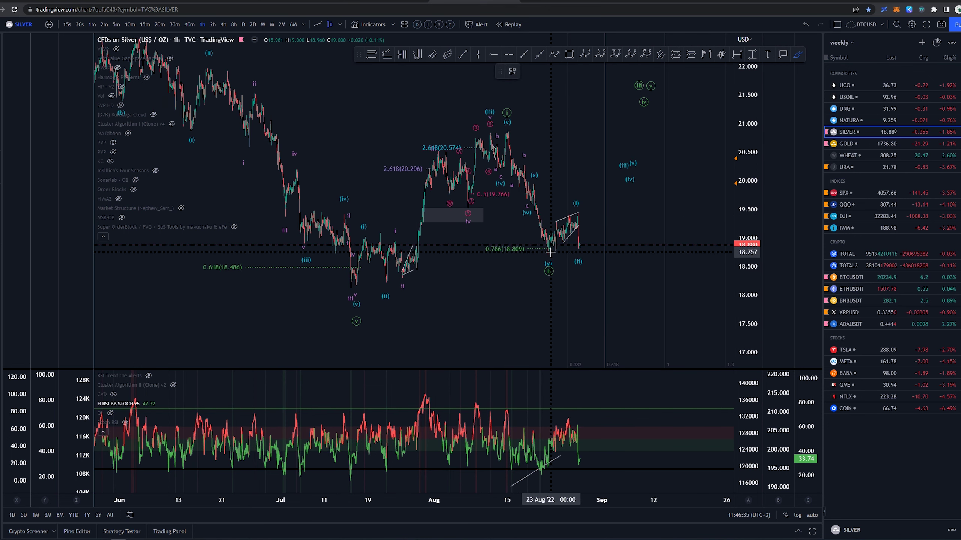
mouse_move(552, 256)
left_mouse_down()
mouse_move(560, 262)
mouse_move(580, 217)
left_mouse_up()
key("ctrl+z")
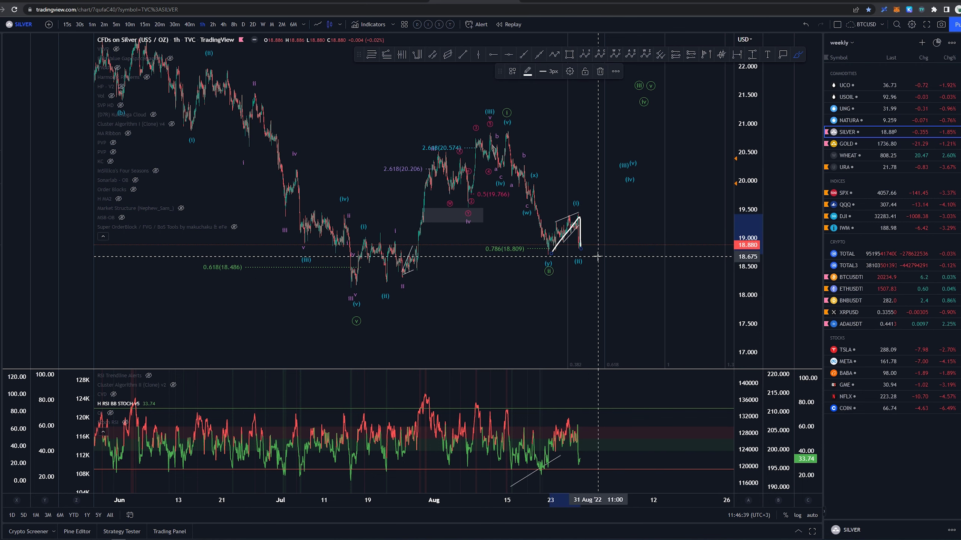
key("ctrl+z")
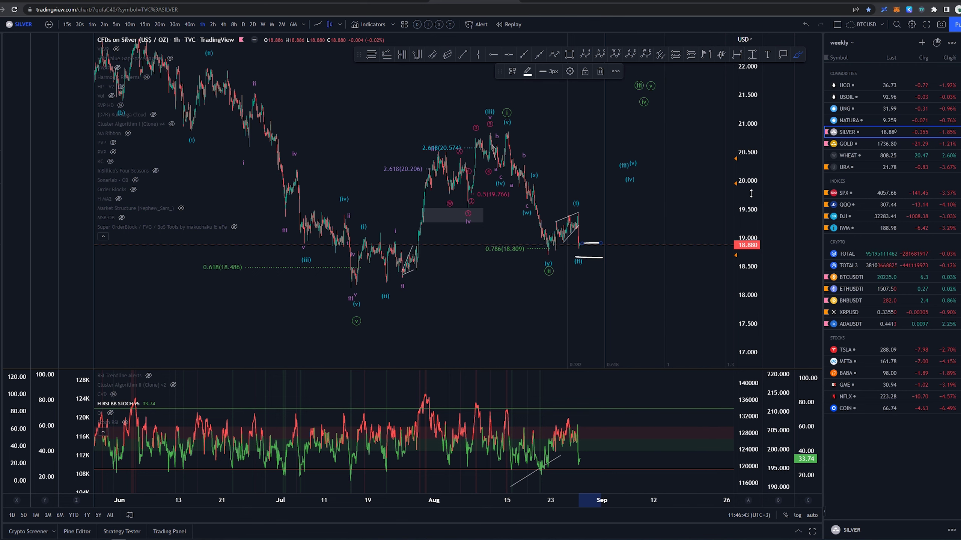
Compress the price scale, sketch the larger Silver advance from the July low toward the circled wave iii target, and undo the sketch
left_click_drag(751, 193, 749, 225)
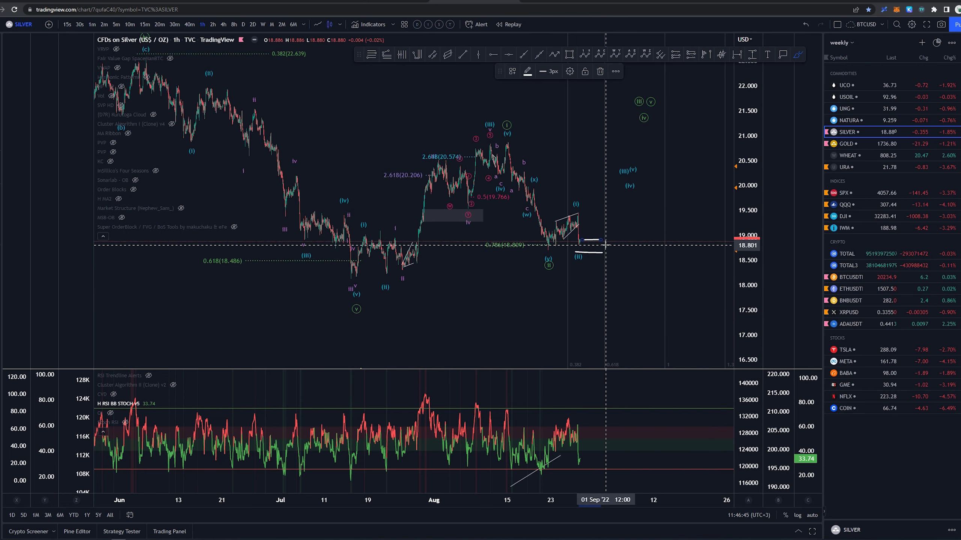
mouse_move(337, 276)
left_mouse_down()
mouse_move(531, 214)
mouse_move(591, 250)
mouse_move(620, 119)
left_mouse_up()
key("ctrl+z")
key("ctrl+z")
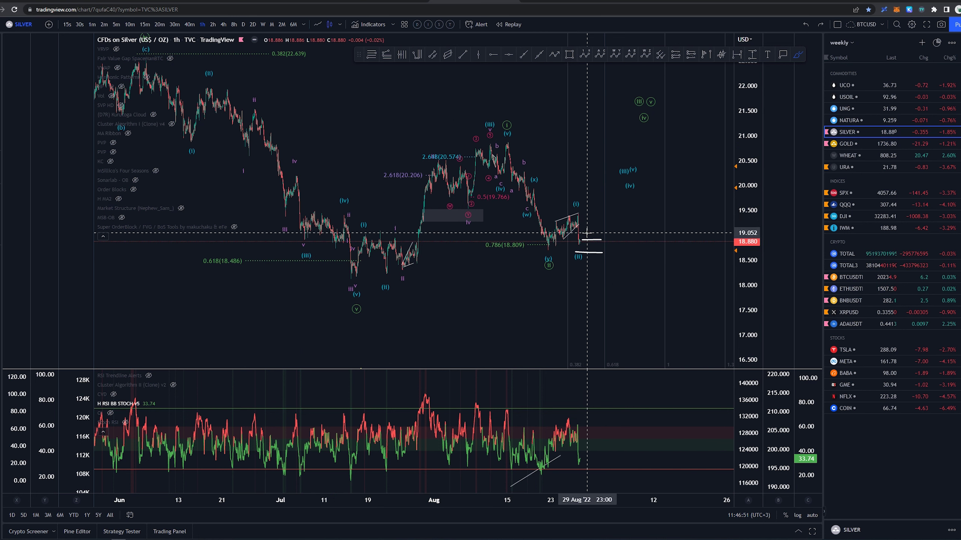
Sketch a short price path around the two (ii) levels, then undo it along with the price scale change
mouse_move(578, 240)
left_mouse_down()
mouse_move(608, 241)
mouse_move(607, 256)
left_mouse_up()
key("ctrl+z")
key("ctrl+z")
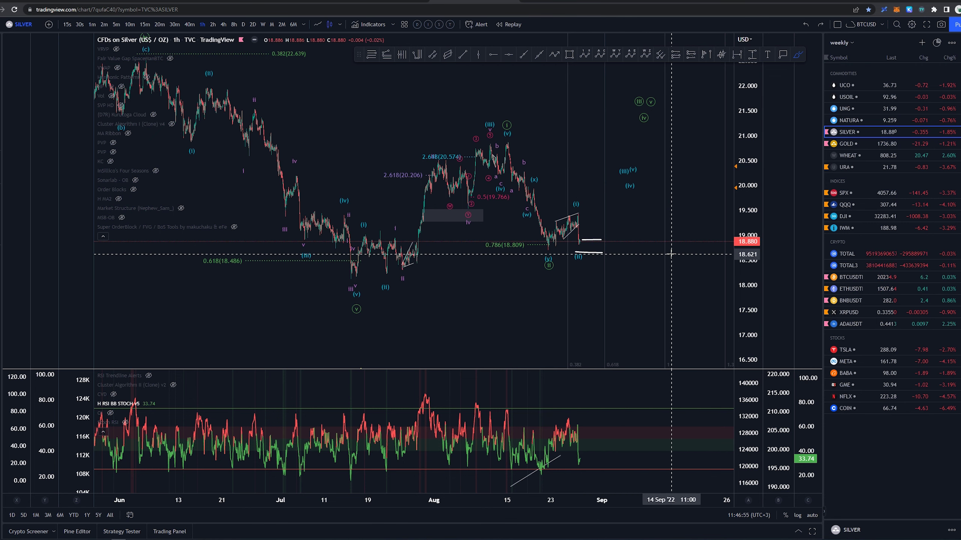
key("ctrl+z")
key("ctrl+z")
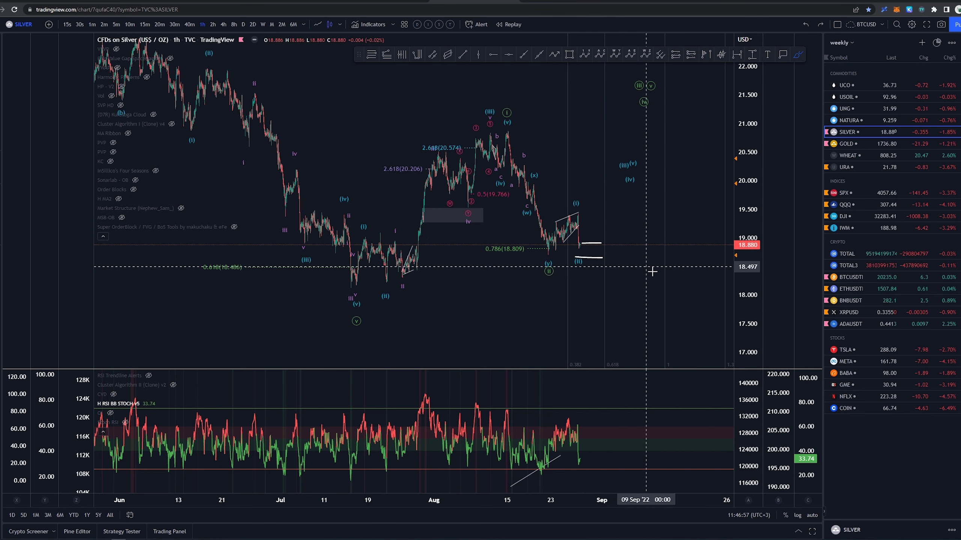
key("Escape")
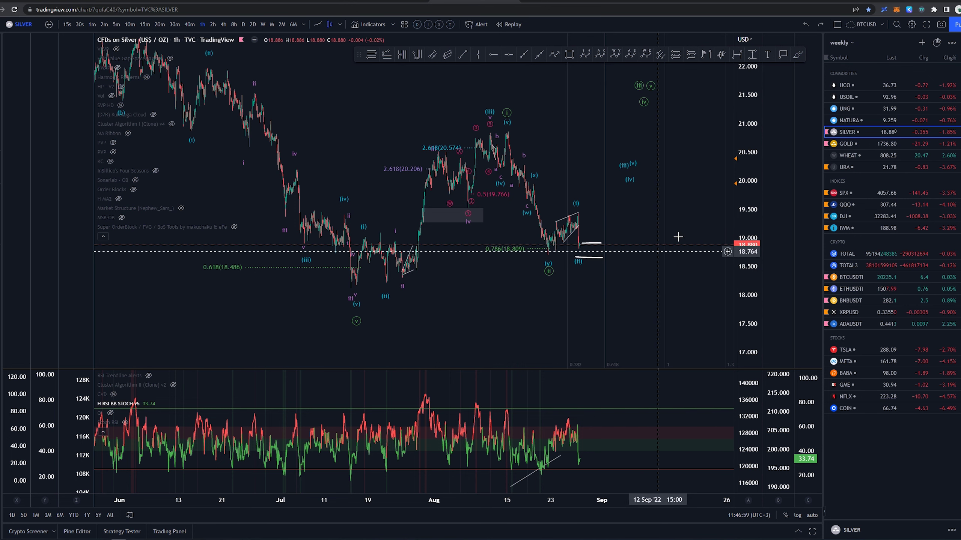
Switch to the Gold chart and show its wider wave count together with the drawn projection path
left_click(858, 142)
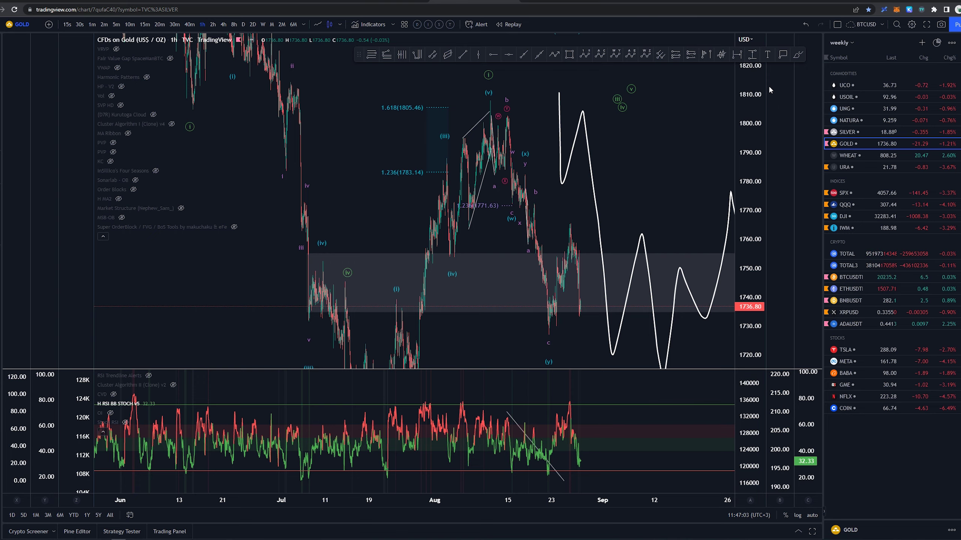
scroll(704, 303, "down", 5)
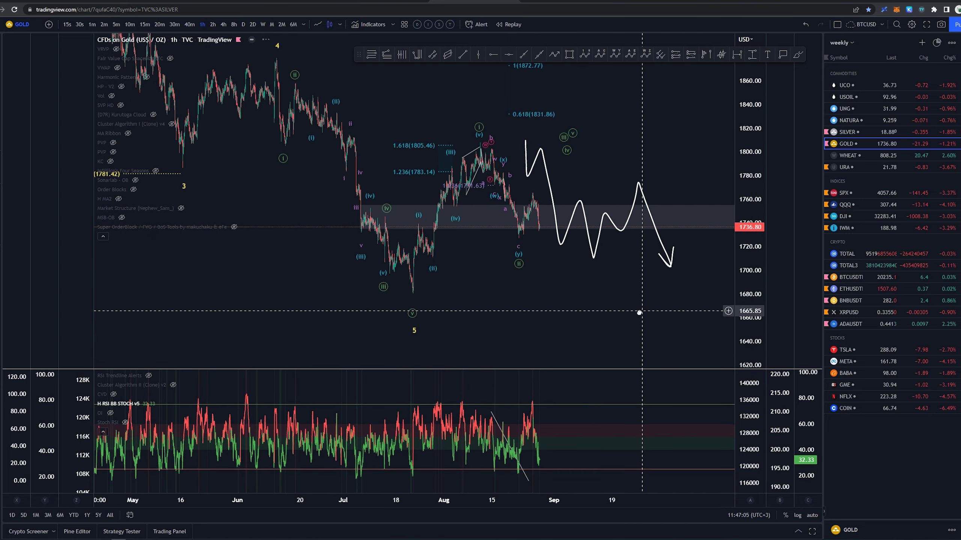
Sketch the decline from the circled wave i high down toward circled ii on the Gold chart, then undo the stroke
left_click_drag(639, 312, 570, 308)
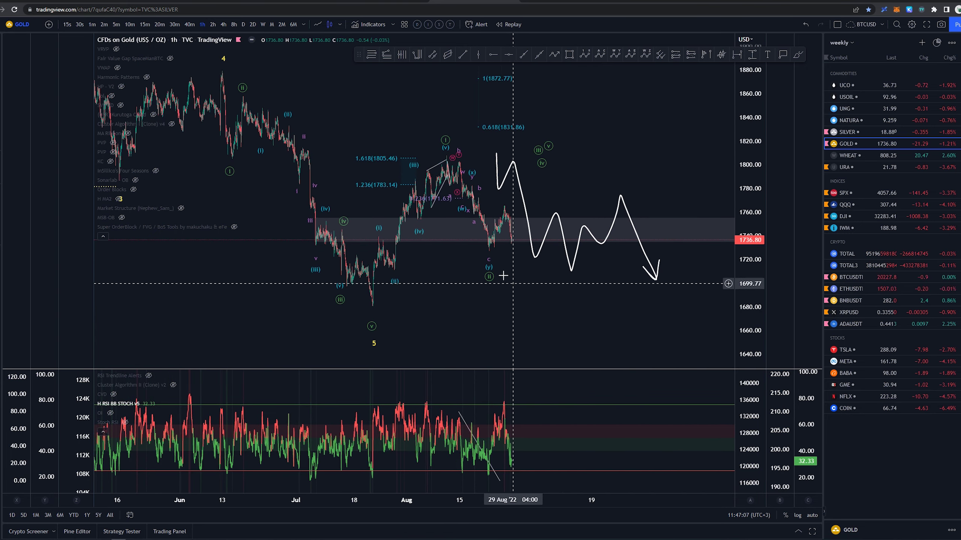
scroll(503, 276, "down", 1)
left_click(798, 55)
left_click_drag(476, 153, 513, 258)
key("ctrl+z")
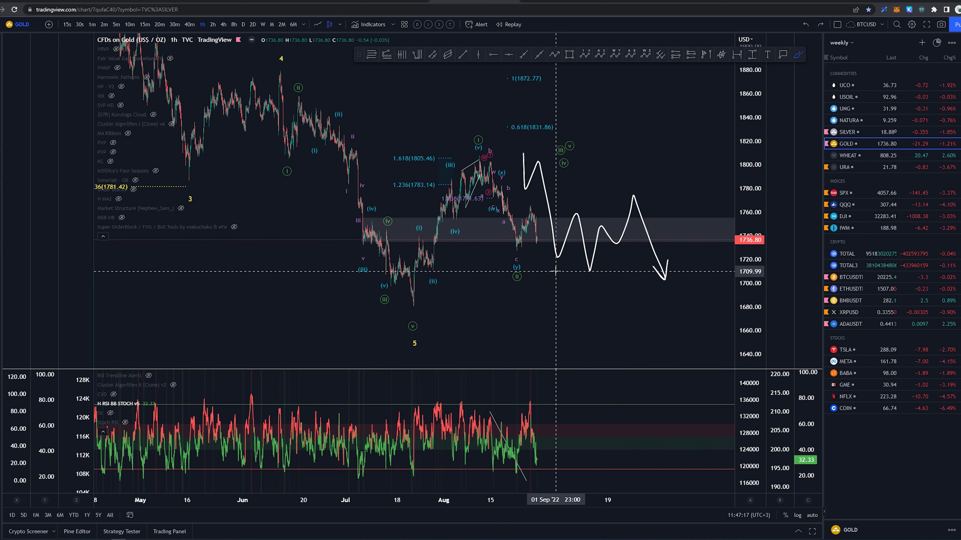
Sketch the short bounce off the circled ii low and the dip after it, then undo the sketch
mouse_move(515, 251)
left_mouse_down()
mouse_move(526, 223)
mouse_move(539, 245)
left_mouse_up()
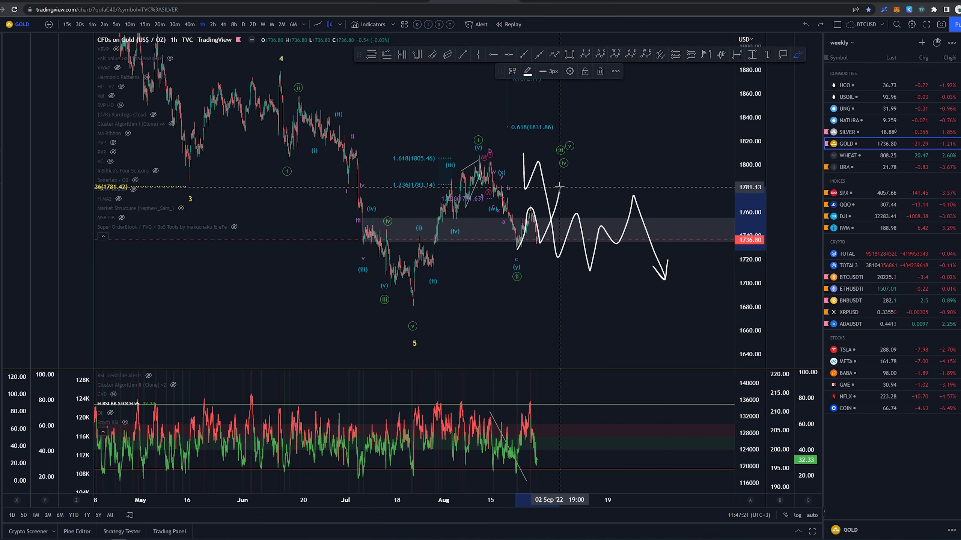
key("ctrl+z")
scroll(583, 310, "up", 2)
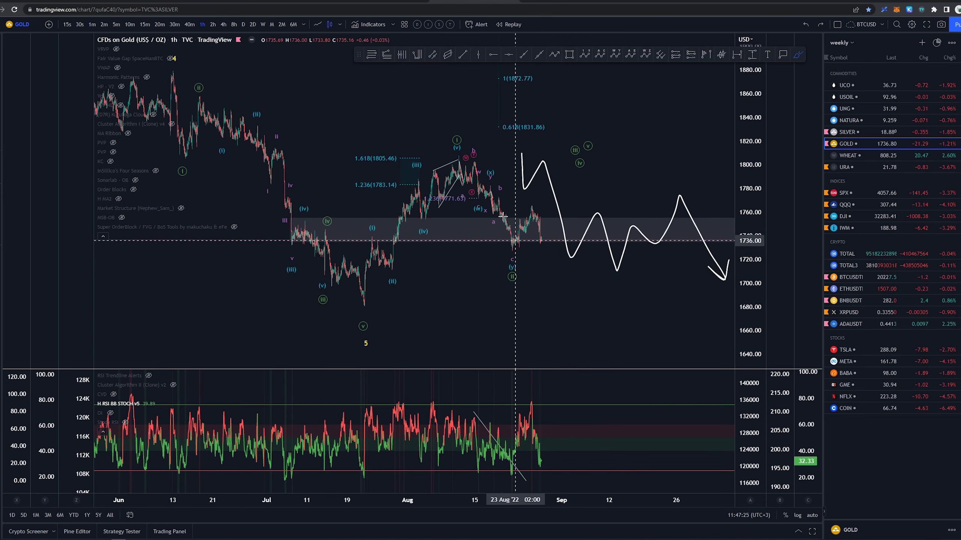
Trace the zigzag drop from the circled i high and its rebound, undo it, and overlay the projection path on that high
mouse_move(457, 154)
left_mouse_down()
mouse_move(469, 188)
mouse_move(474, 165)
mouse_move(510, 257)
mouse_move(539, 207)
left_mouse_up()
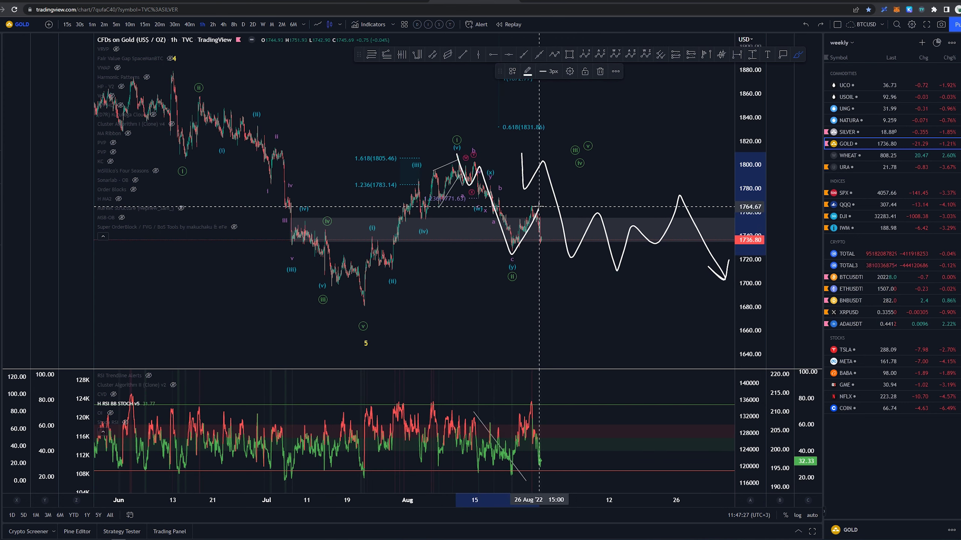
key("ctrl+z")
key("ctrl+z")
left_click_drag(458, 154, 551, 274)
key("ctrl+z")
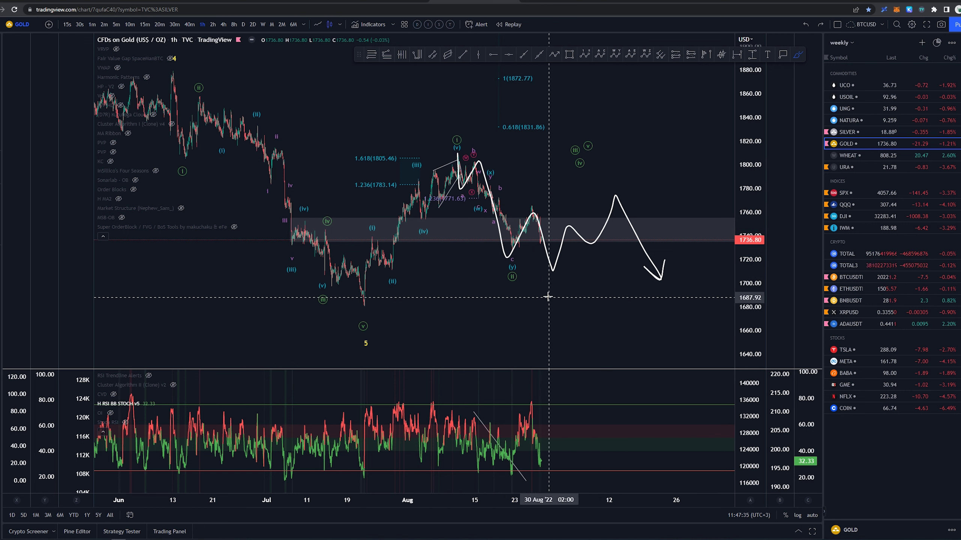
Letter the overlaid projection path with A below its low, B above its high and C past its end, then undo the marks
left_click_drag(549, 292, 563, 290)
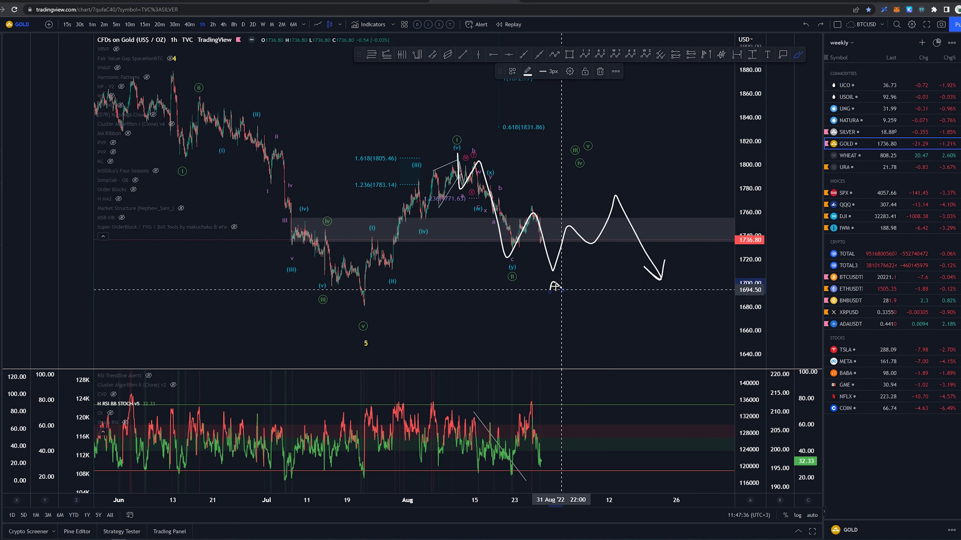
left_click_drag(613, 171, 618, 185)
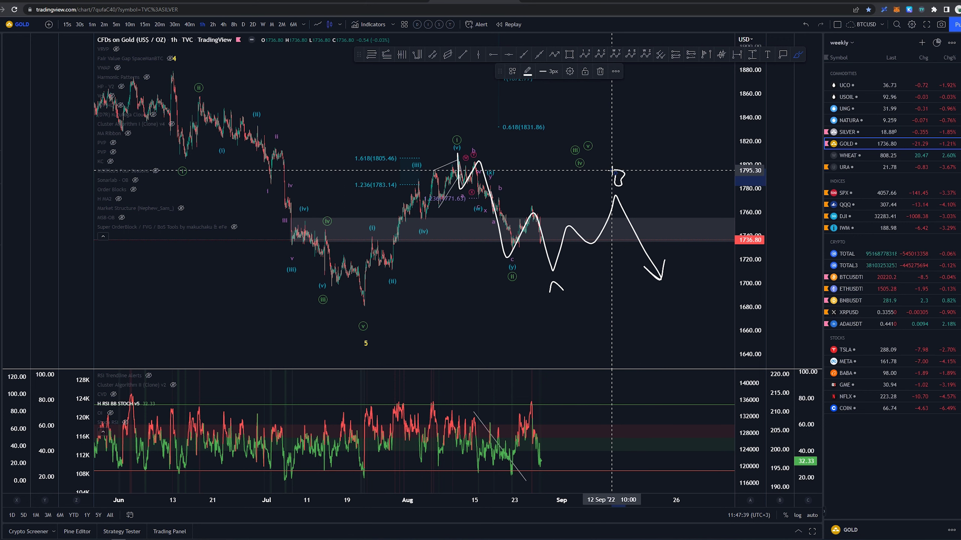
left_click_drag(690, 305, 692, 310)
key("ctrl+z")
key("ctrl+z")
key("ctrl+z")
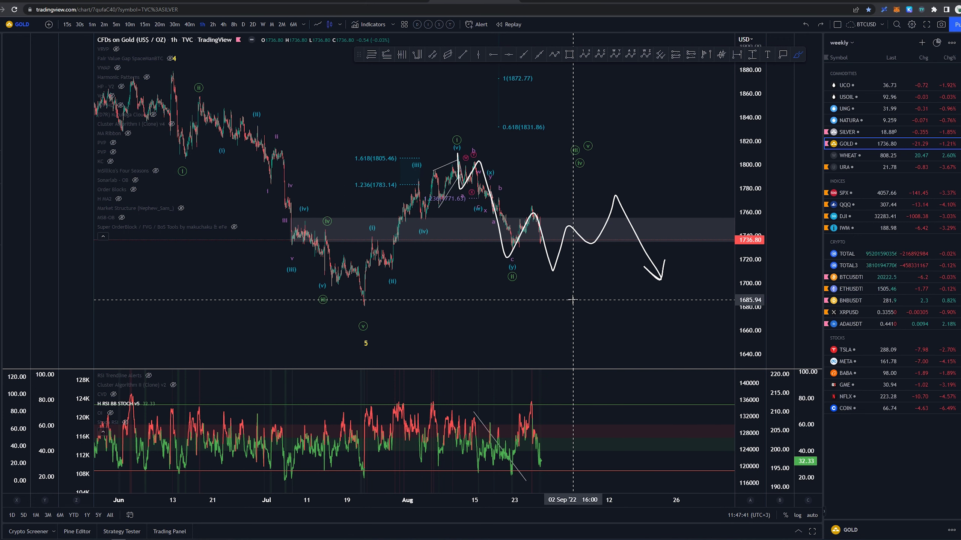
Draw a near-horizontal brush line at about the July low, around 1680, then undo it
scroll(574, 301, "down", 2)
scroll(672, 314, "down", 1)
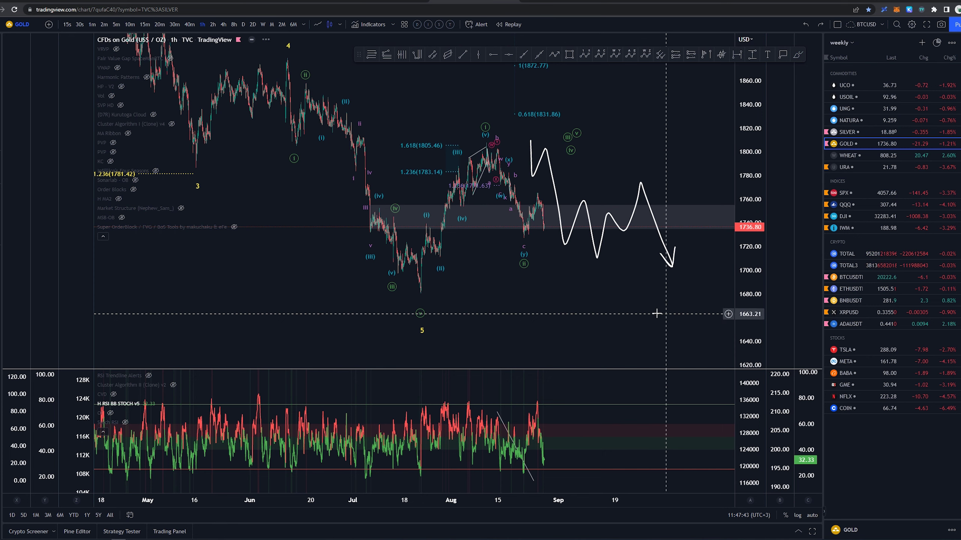
scroll(657, 313, "right", 2)
left_click_drag(412, 294, 521, 300)
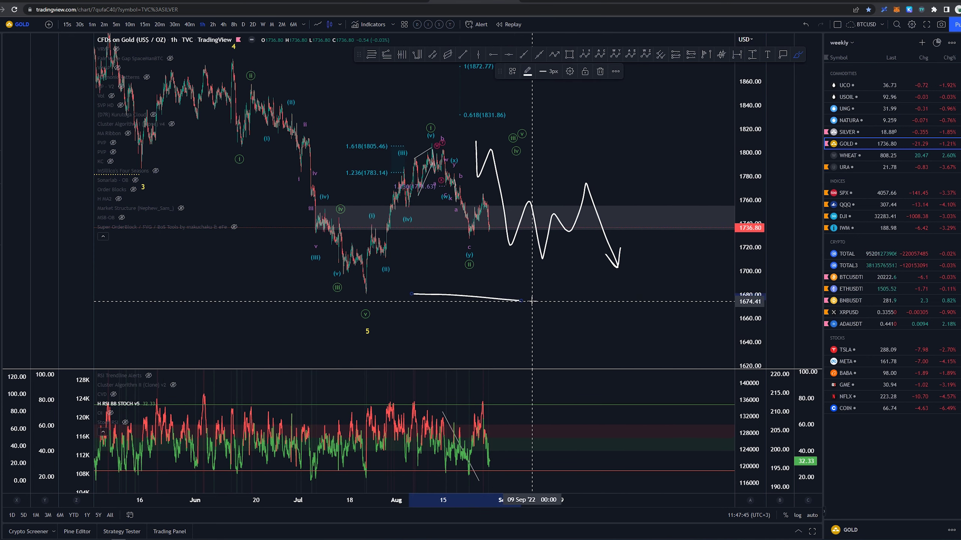
key("ctrl+z")
Underline the projection path's second low and the July low with brush strokes, then remove both lines
left_click_drag(505, 259, 556, 258)
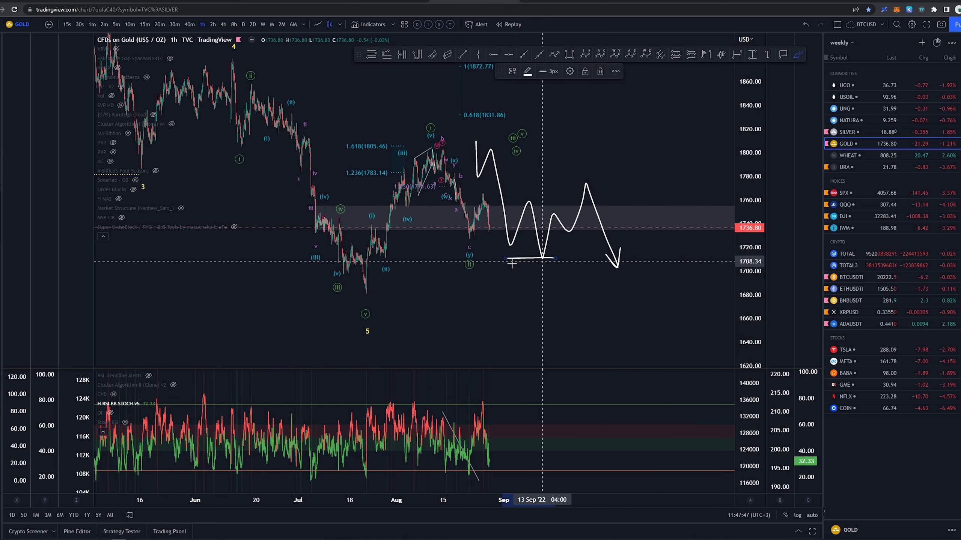
mouse_move(390, 253)
left_mouse_down()
mouse_move(379, 262)
mouse_move(420, 293)
mouse_move(473, 295)
left_mouse_up()
key("ctrl+z")
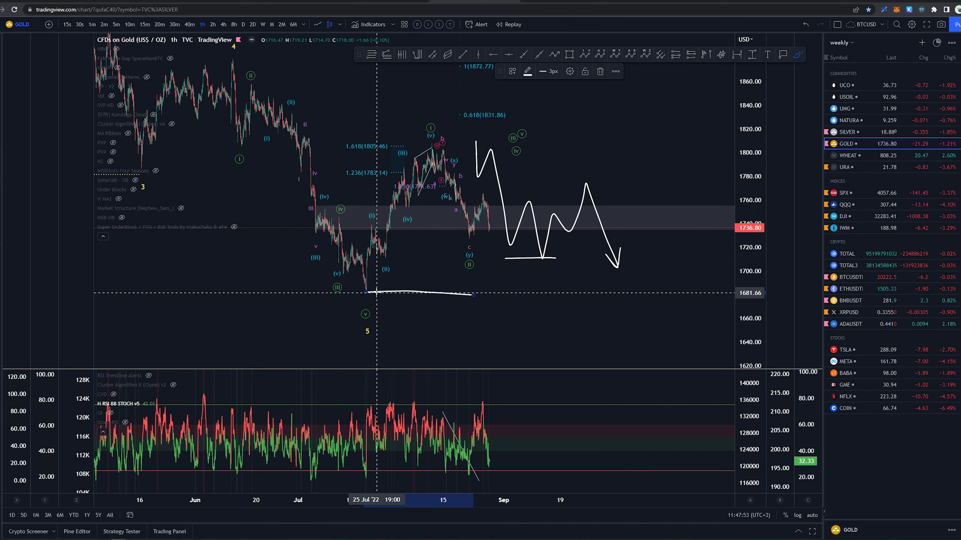
key("Delete")
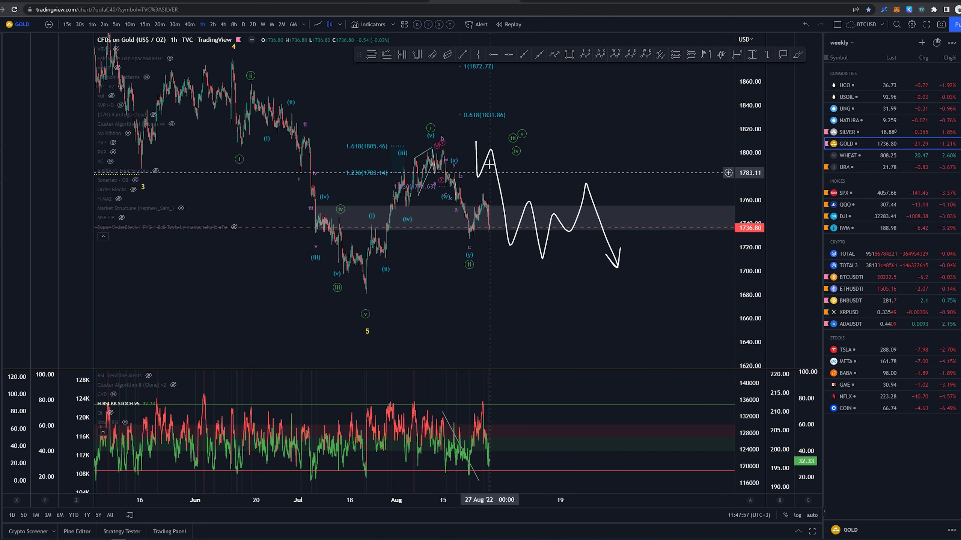
Mark a short level under the latest price and sketch a higher swing along the projection path, then remove both strokes
scroll(664, 328, "up", 4)
mouse_move(500, 305)
left_mouse_down()
mouse_move(656, 326)
mouse_move(538, 321)
left_mouse_up()
key("alt+b")
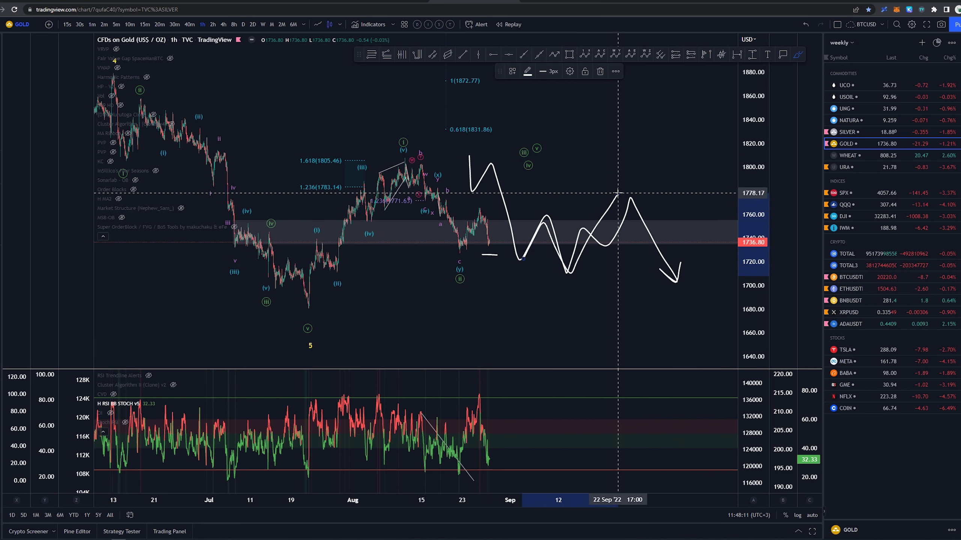
key("Delete")
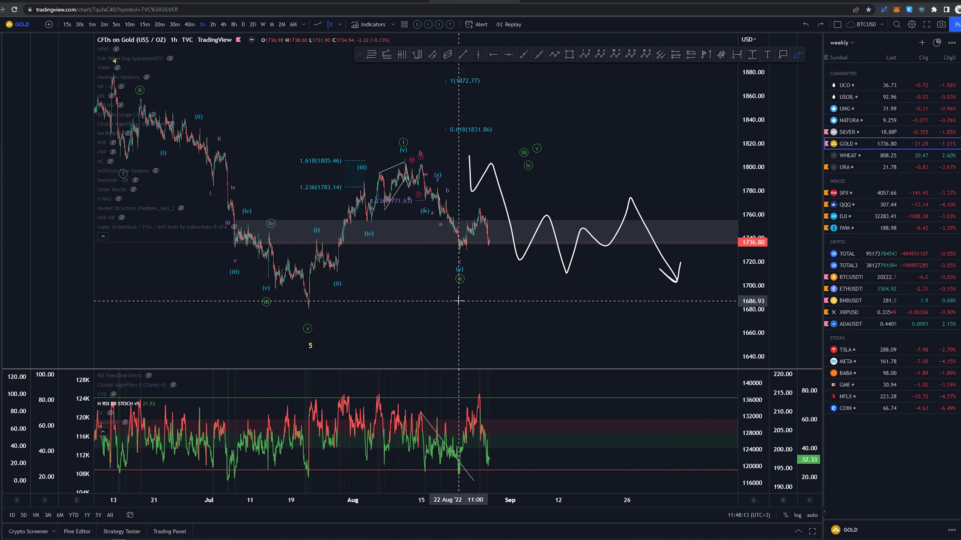
Trace the stepped rise off the circled ii low, replace it with a simple up-and-down stroke, and undo that too
scroll(451, 242, "up", 2)
scroll(452, 242, "down", 2)
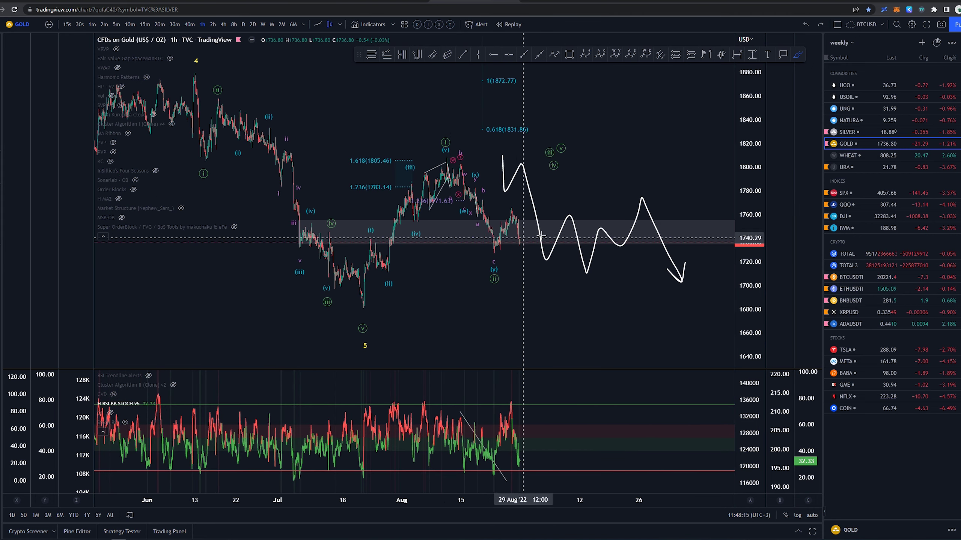
left_click_drag(492, 253, 507, 235)
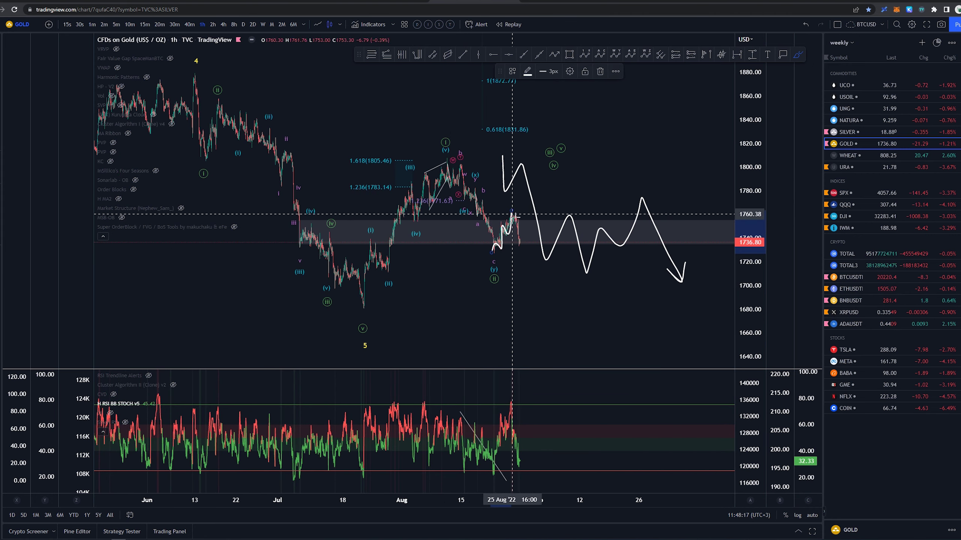
key("Delete")
mouse_move(493, 244)
left_mouse_down()
mouse_move(510, 211)
mouse_move(522, 252)
left_mouse_up()
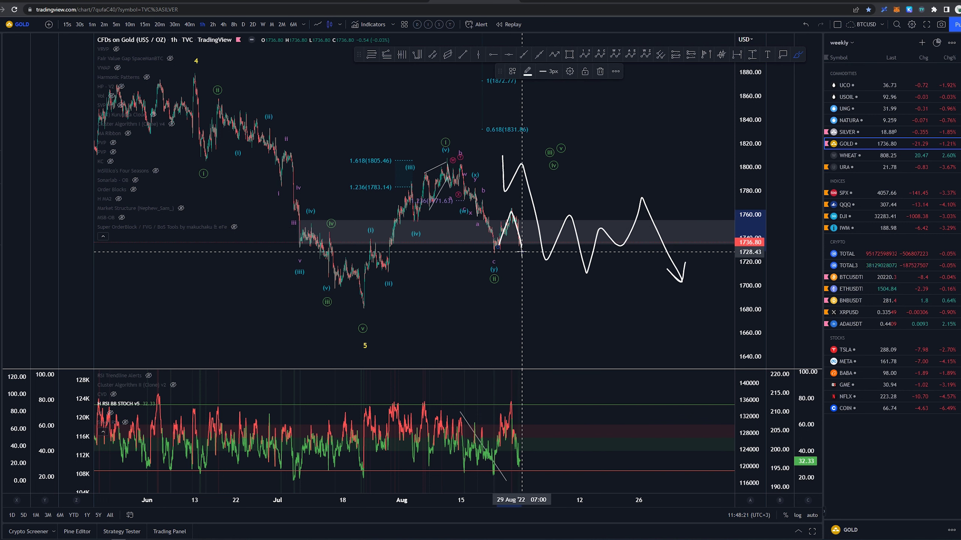
key("ctrl+z")
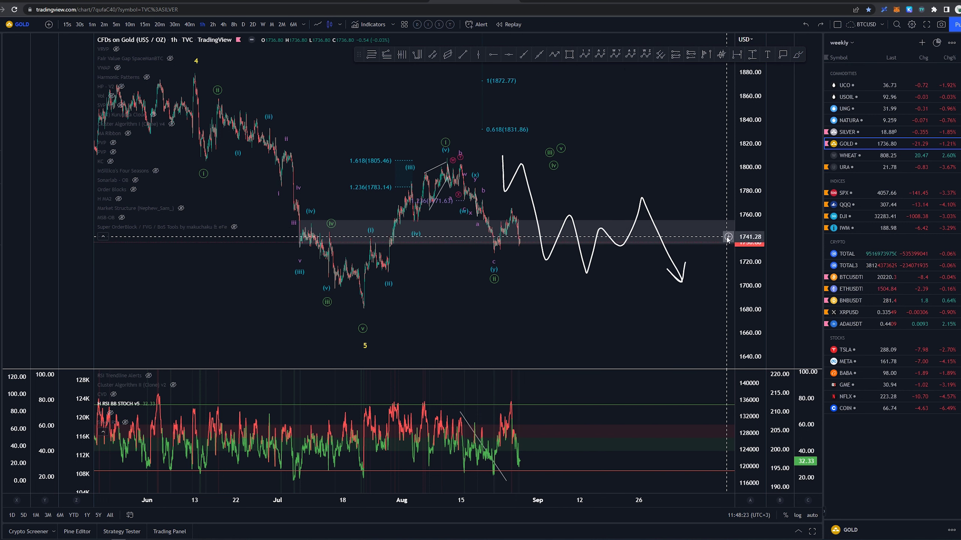
Add Gold price alerts near 1741 and at 1725.14
left_click(727, 237)
left_click(727, 256)
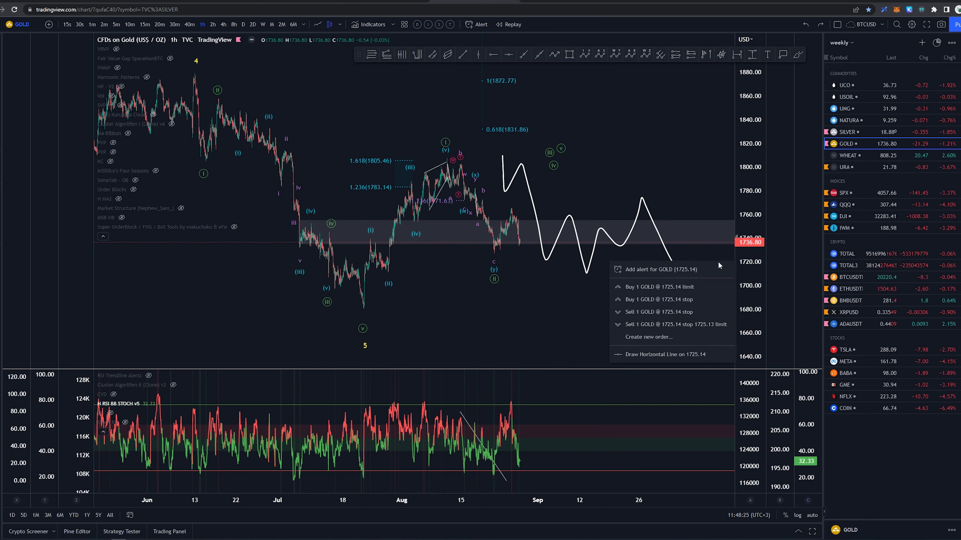
left_click(714, 269)
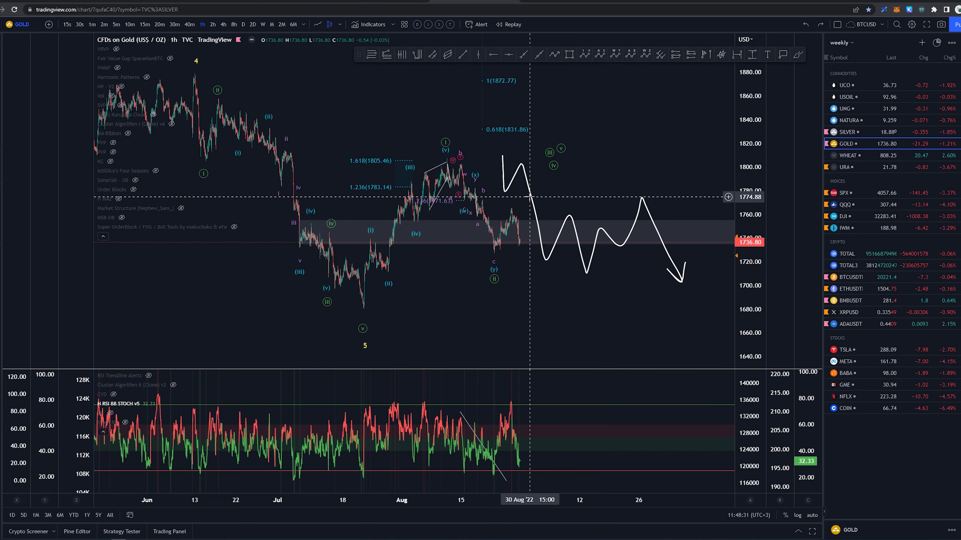
scroll(547, 326, "down", 2)
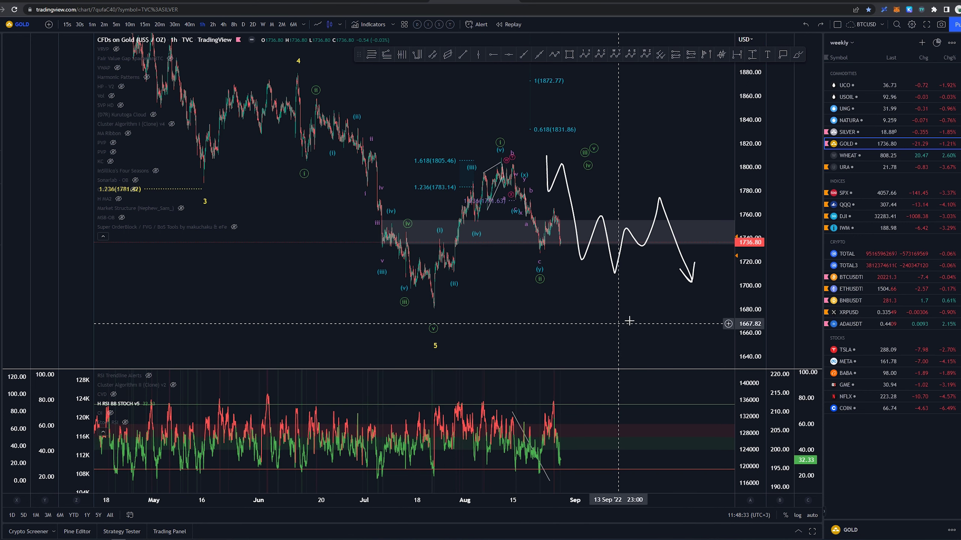
scroll(603, 303, "up", 1)
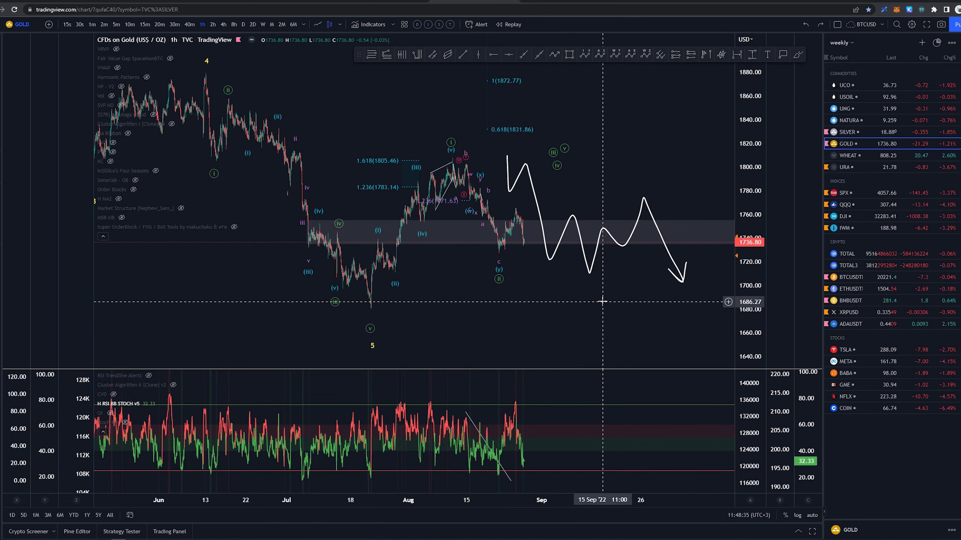
left_click_drag(617, 322, 589, 318)
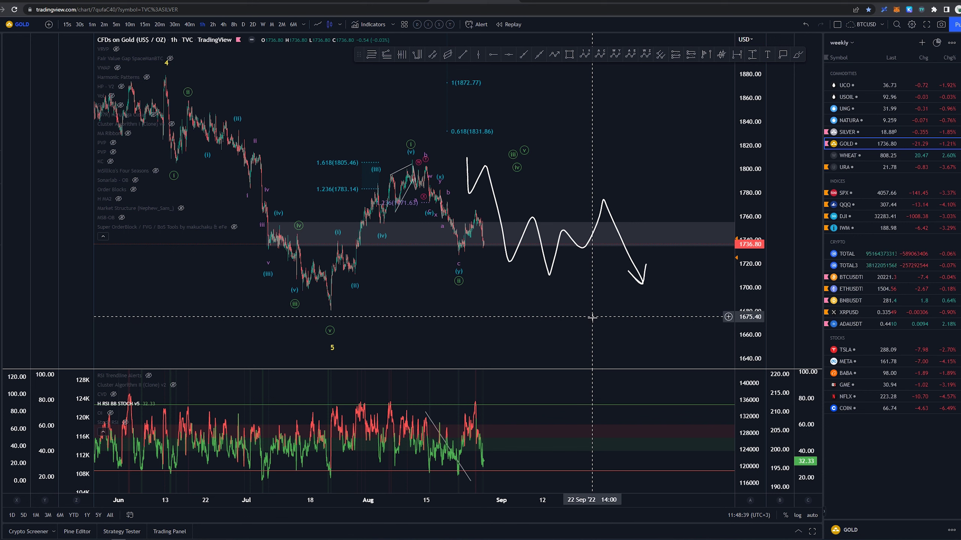